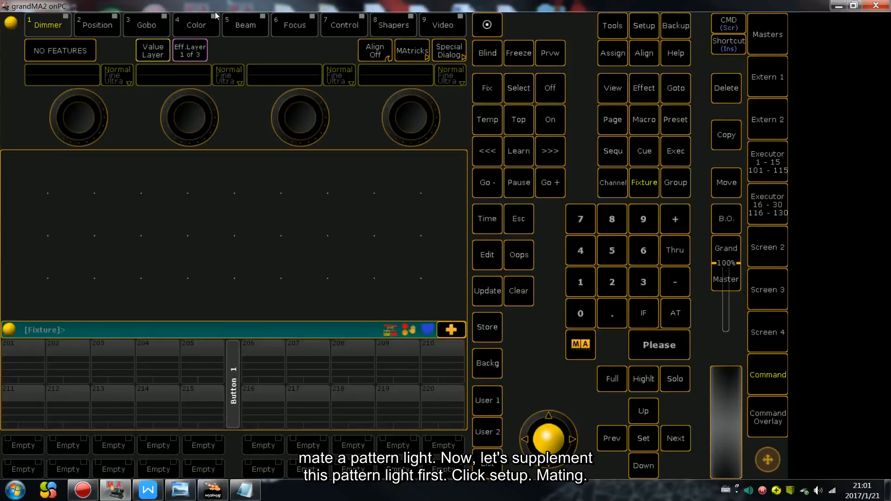
Step: Add a new layer named 1200at in the Patch & Fixture Schedule
{"action": "left_click", "coordinate": [644, 27]}
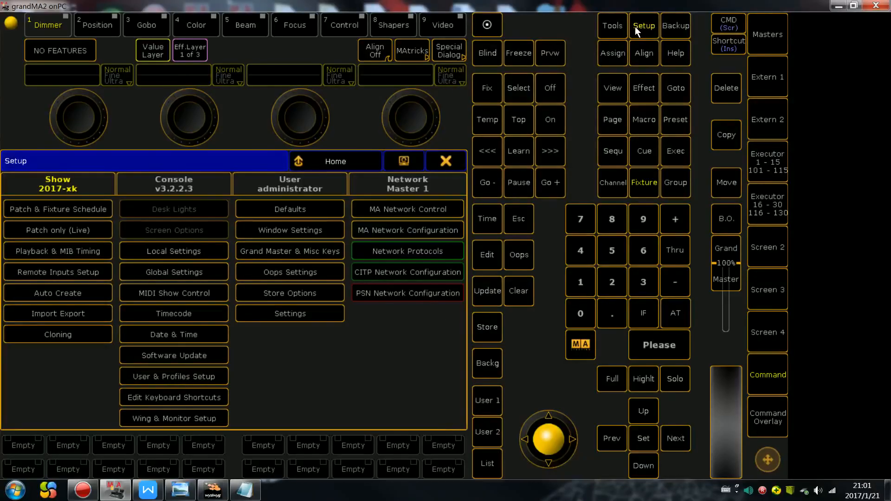
{"action": "left_click", "coordinate": [26, 210]}
{"action": "scroll", "coordinate": [99, 268], "scroll_direction": "down", "scroll_amount": 2}
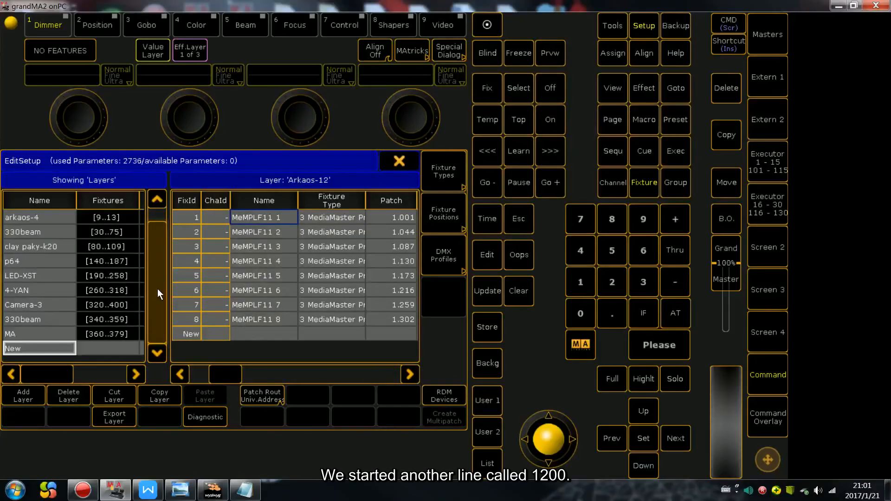
{"action": "left_click", "coordinate": [46, 349]}
{"action": "type", "text": "12000"}
{"action": "key", "text": "BackSpace"}
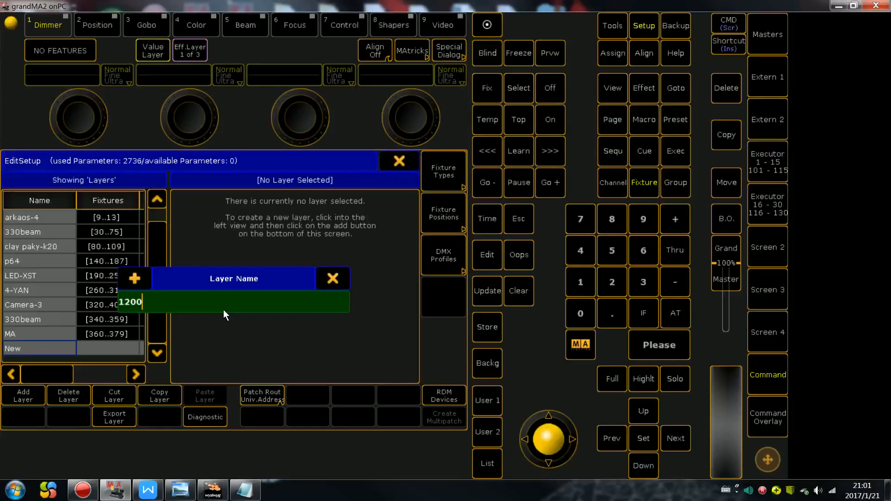
{"action": "type", "text": "at"}
{"action": "key", "text": "Return"}
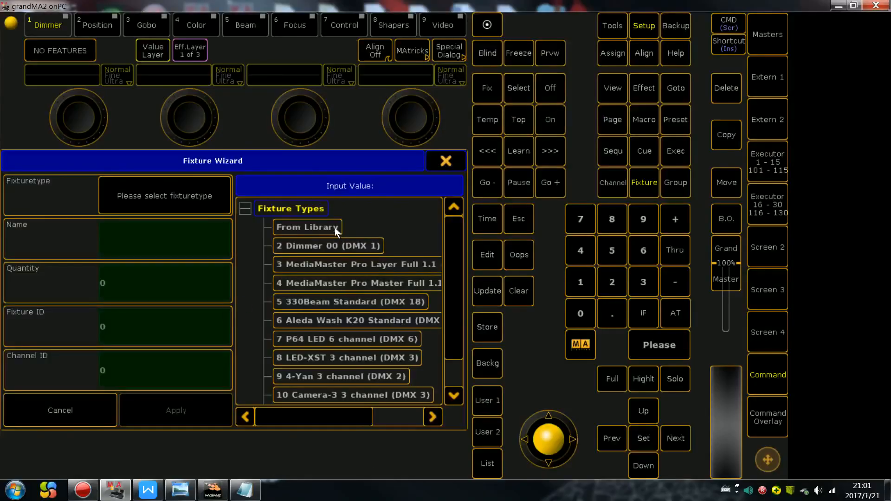
Step: Filter the internal fixture library by manufacturer robe and fixture 1200
{"action": "left_click", "coordinate": [335, 227]}
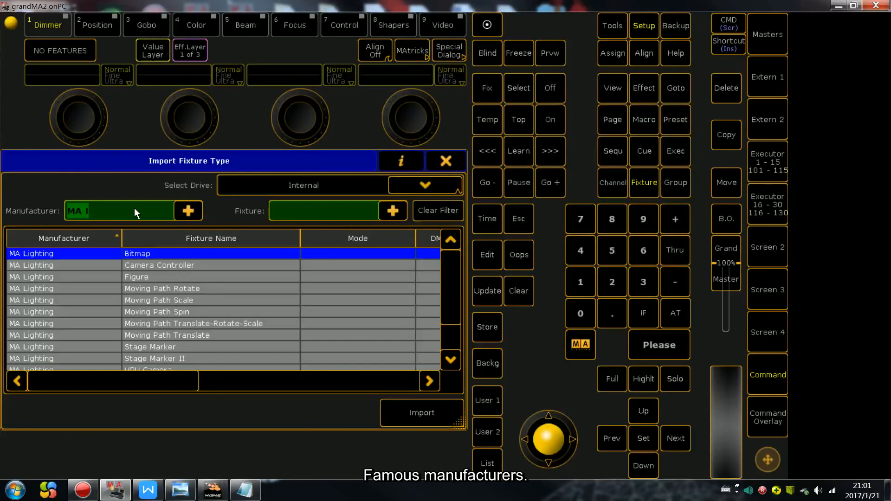
{"action": "key", "text": "BackSpace"}
{"action": "type", "text": "rob"}
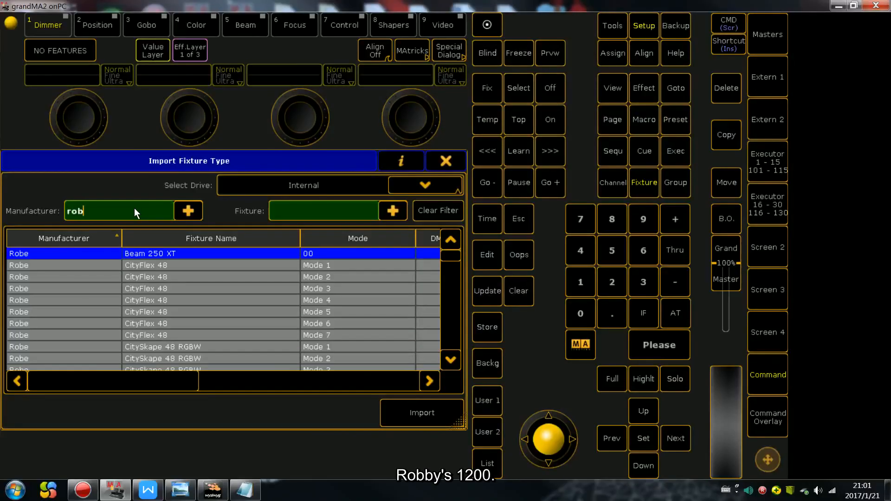
{"action": "type", "text": "e"}
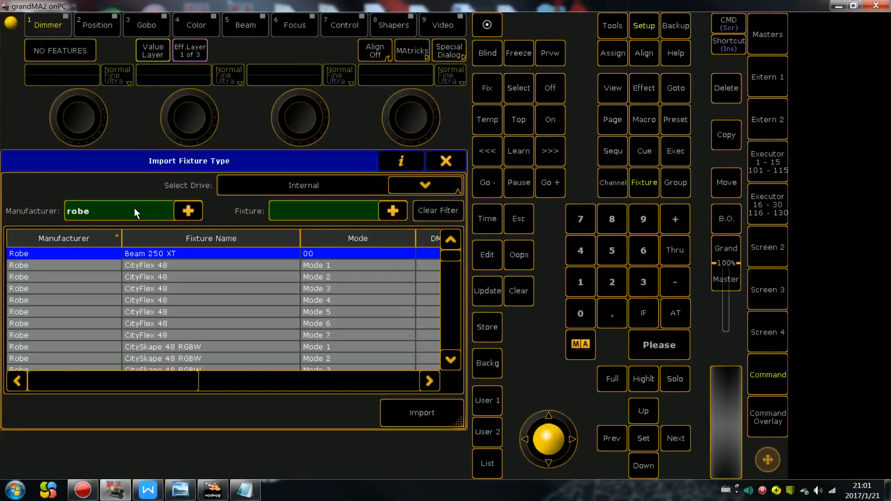
{"action": "left_click", "coordinate": [298, 210]}
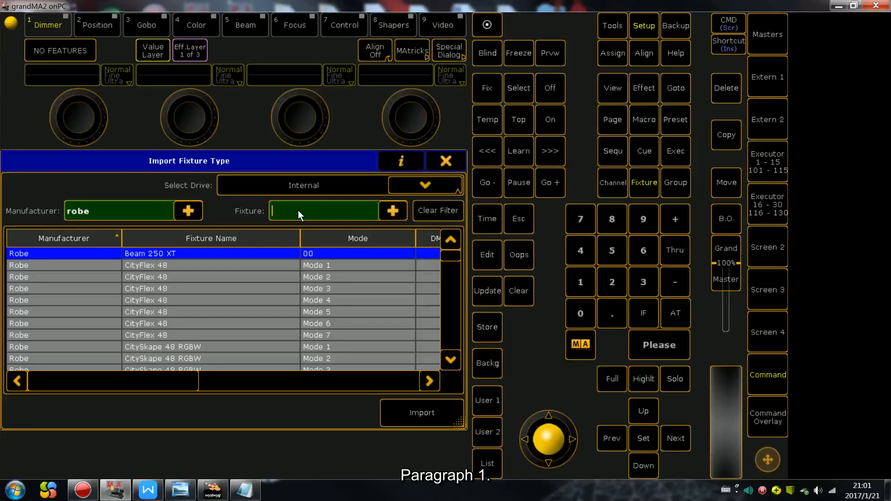
{"action": "type", "text": "1200"}
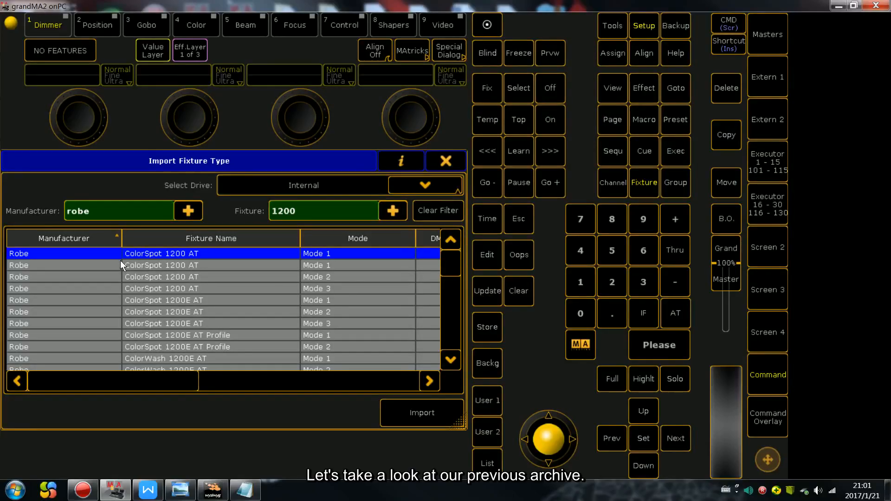
Step: Look up the 1200 pattern light's fixture type, mode, quantity and ID range in the Notepad patch list
{"action": "mouse_move", "coordinate": [151, 497]}
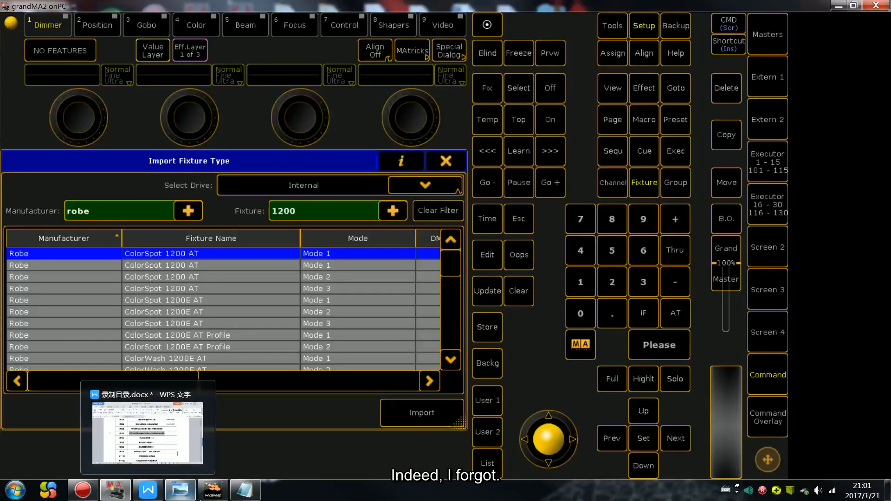
{"action": "left_click", "coordinate": [244, 490]}
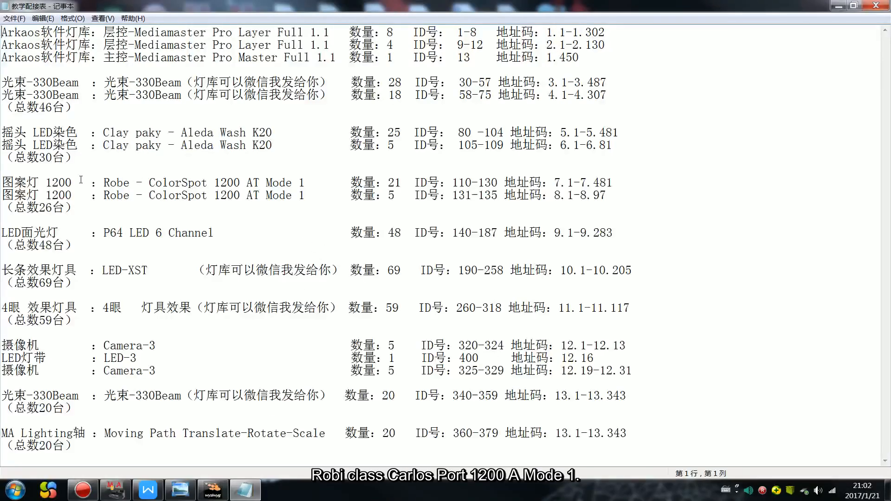
{"action": "double_click", "coordinate": [102, 180]}
{"action": "left_click_drag", "start_coordinate": [149, 183], "coordinate": [298, 182]}
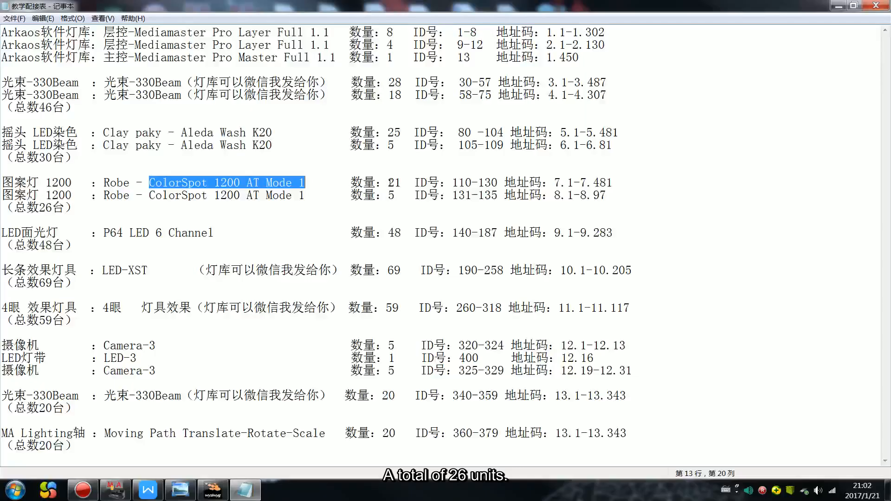
{"action": "left_click_drag", "start_coordinate": [388, 182], "coordinate": [401, 182]}
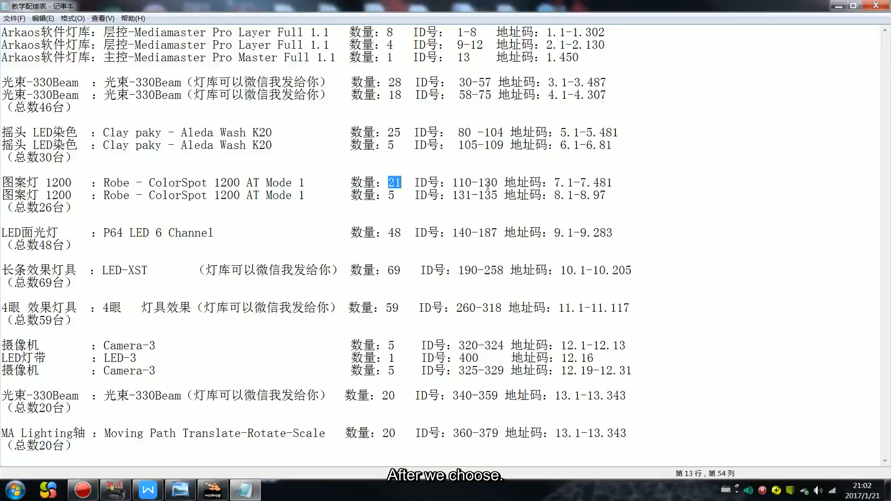
{"action": "left_click", "coordinate": [838, 9]}
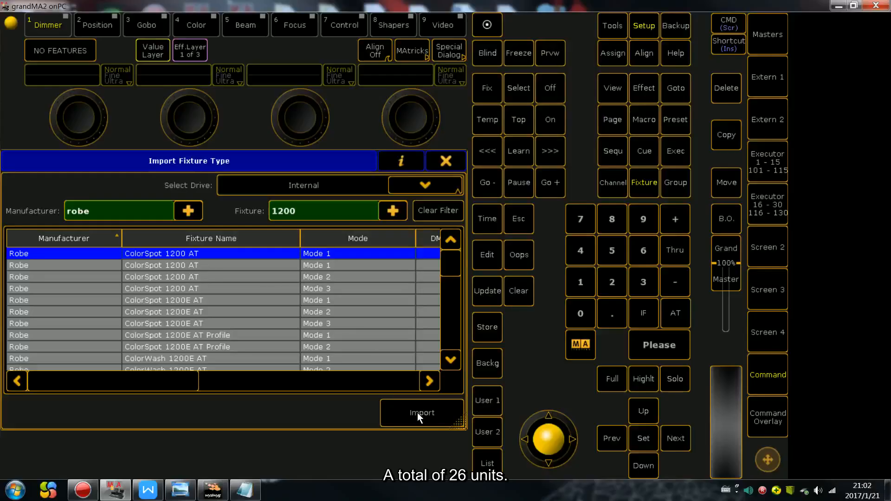
Step: Import the Robe ColorSpot 1200 AT Mode 1 and set its quantity to 26 and fixture ID to 110
{"action": "left_click", "coordinate": [419, 412]}
{"action": "left_click", "coordinate": [319, 337]}
{"action": "left_click", "coordinate": [379, 282]}
{"action": "left_click", "coordinate": [159, 306]}
{"action": "left_click", "coordinate": [261, 335]}
{"action": "left_click", "coordinate": [261, 335]}
{"action": "left_click", "coordinate": [263, 399]}
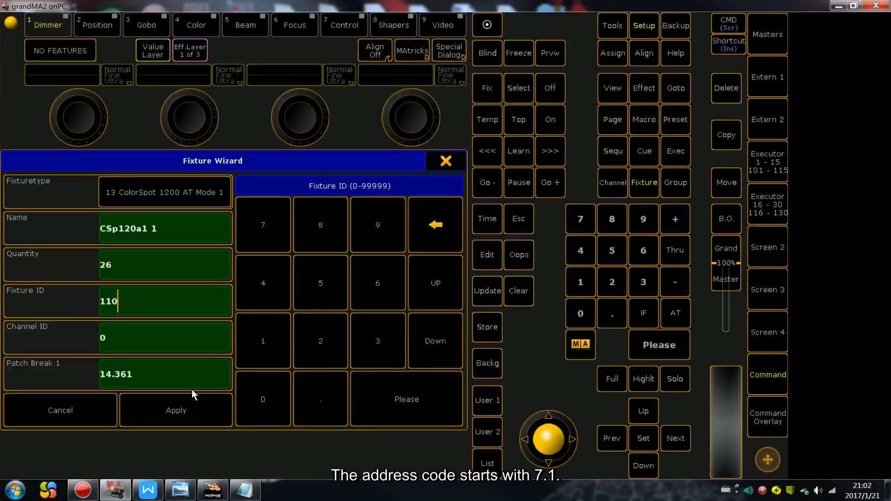
Step: Check the 1200 light's address in the Notepad patch list, then set Patch Break 1 to 7.1 and apply the fixture wizard
{"action": "left_click", "coordinate": [191, 384]}
{"action": "left_click", "coordinate": [245, 489]}
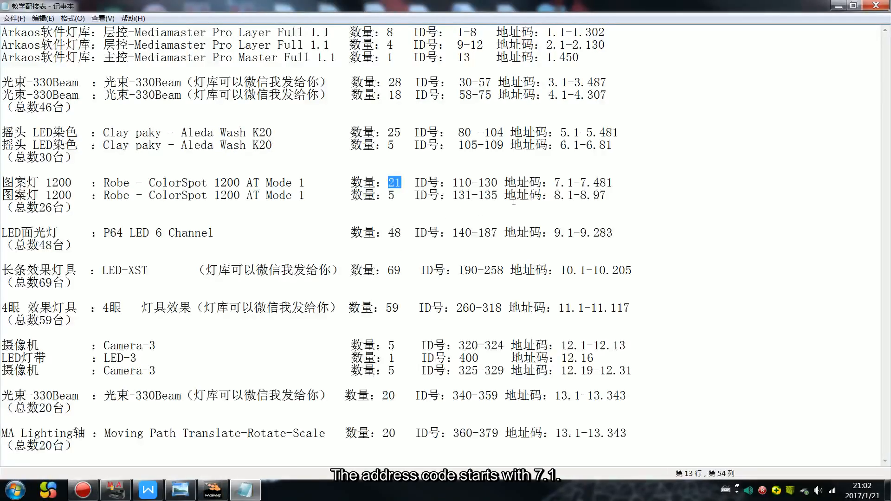
{"action": "left_click_drag", "start_coordinate": [553, 182], "coordinate": [625, 185]}
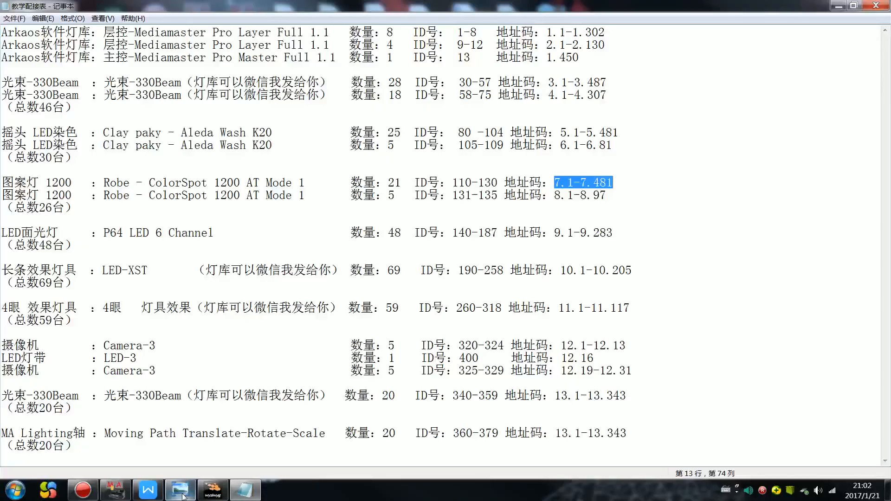
{"action": "left_click", "coordinate": [116, 489]}
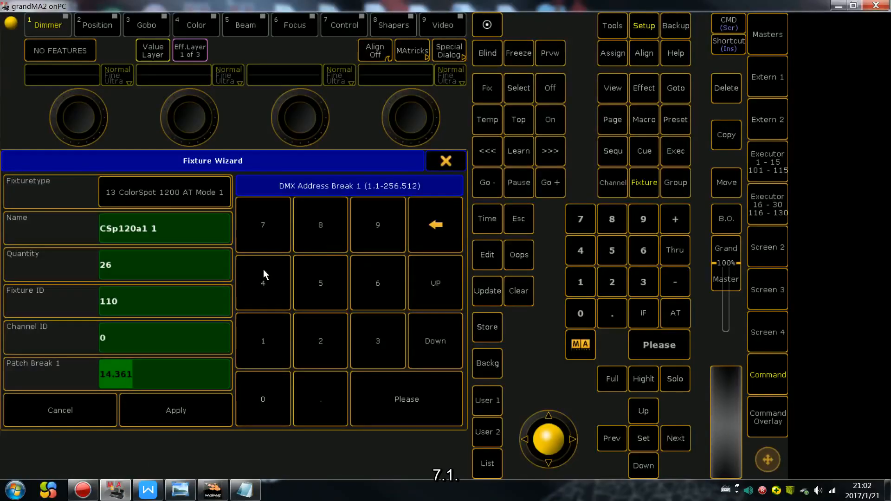
{"action": "type", "text": "7.1"}
{"action": "left_click", "coordinate": [175, 412]}
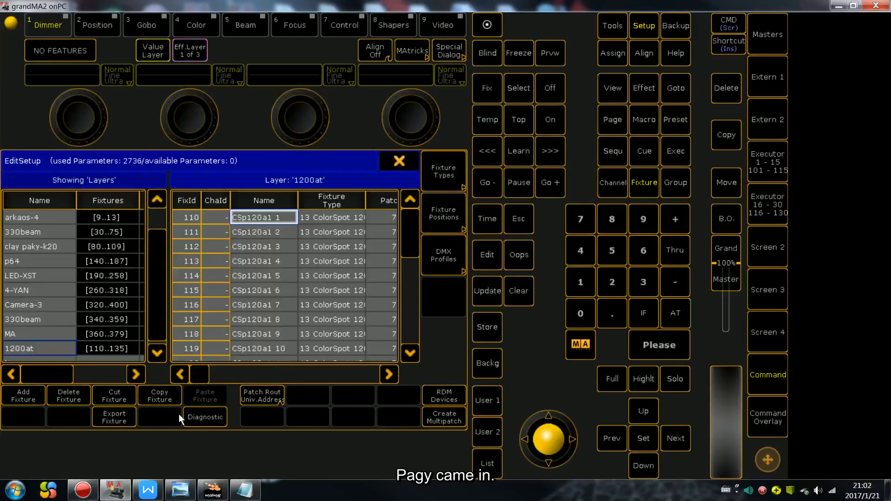
Step: Check the new layer's fixture list, then leave the fixture schedule and close the Setup window
{"action": "left_click_drag", "start_coordinate": [411, 225], "coordinate": [411, 340]}
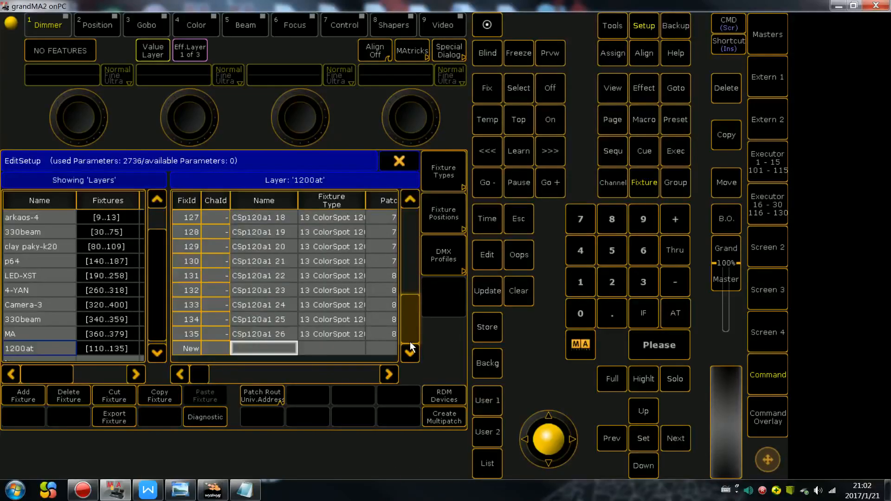
{"action": "left_click", "coordinate": [400, 165]}
{"action": "left_click", "coordinate": [173, 320]}
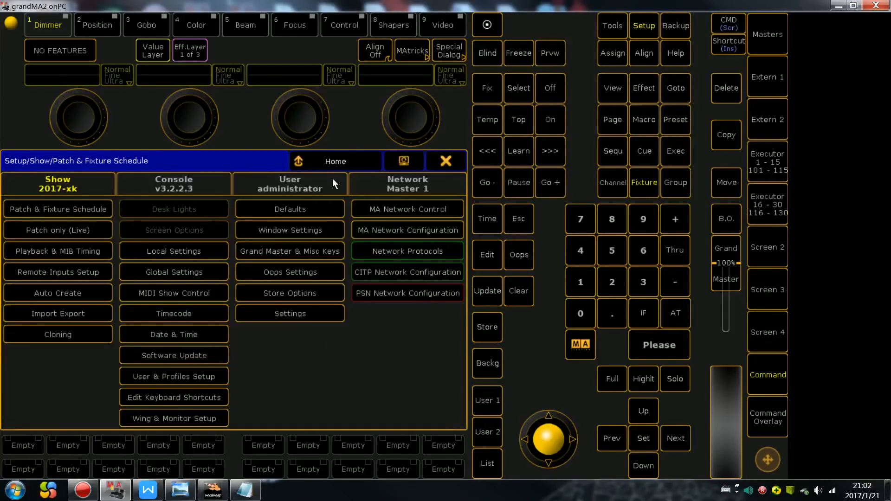
{"action": "left_click", "coordinate": [443, 163]}
Step: Arrange grandMA2 onPC as a smaller window in front of WYSIWYG, with the Notepad patch list minimized
{"action": "left_click", "coordinate": [853, 6]}
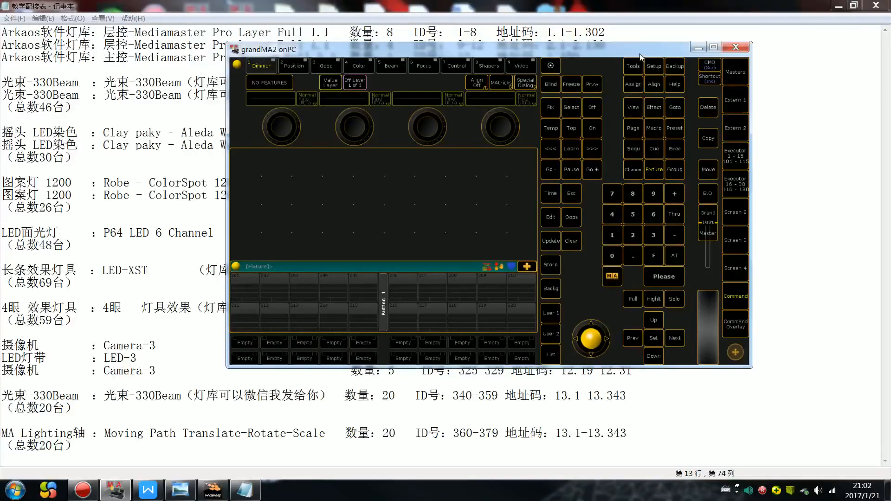
{"action": "left_click", "coordinate": [838, 5]}
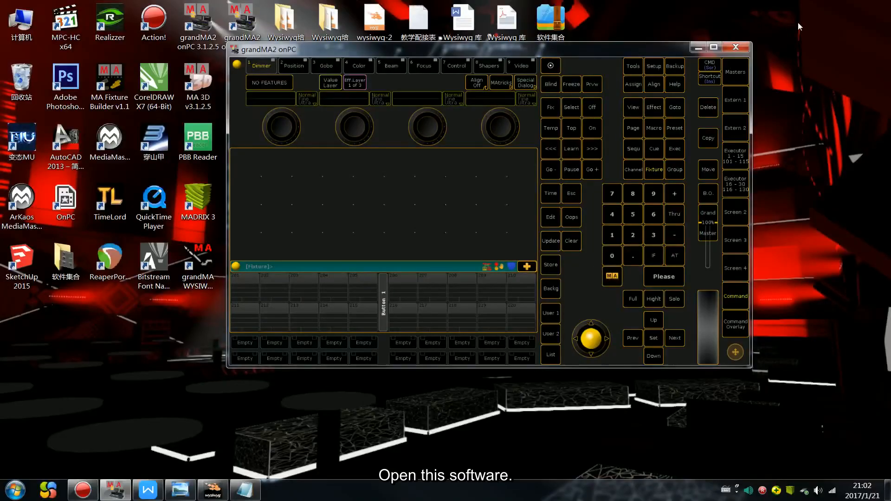
{"action": "left_click", "coordinate": [222, 492]}
{"action": "left_click", "coordinate": [115, 490]}
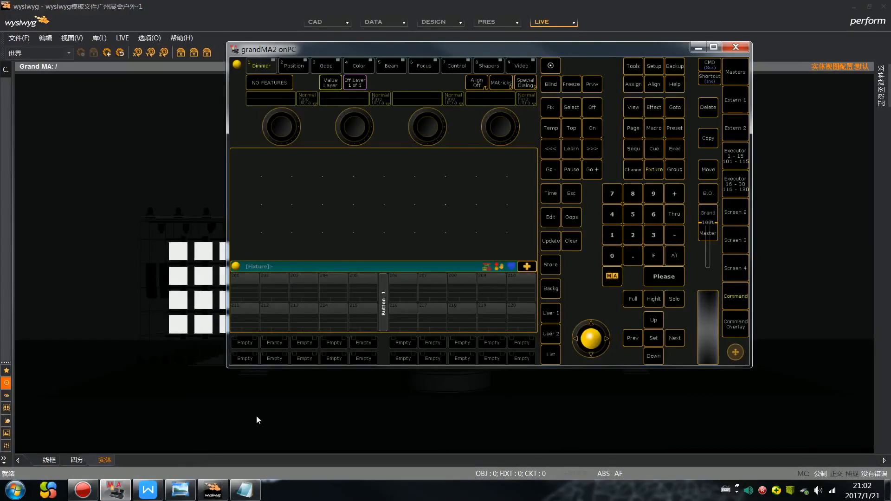
{"action": "left_click", "coordinate": [630, 235]}
{"action": "left_click", "coordinate": [666, 220]}
{"action": "left_click", "coordinate": [661, 263]}
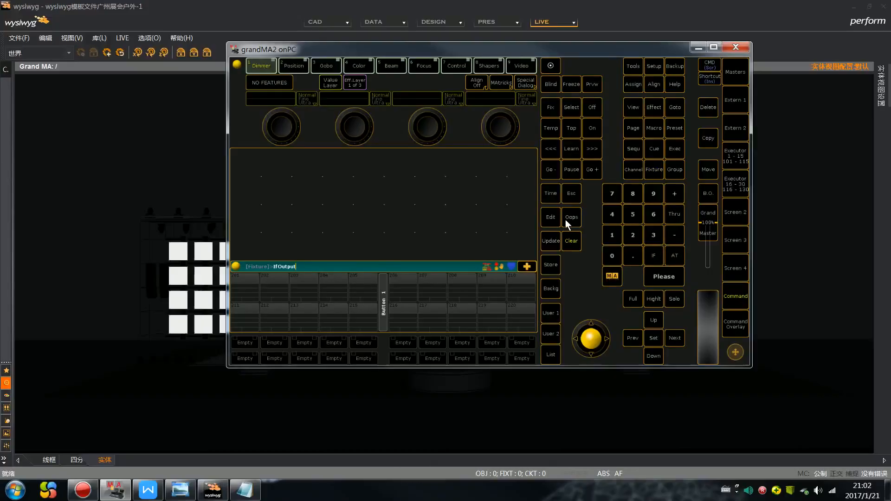
{"action": "left_click", "coordinate": [578, 224]}
Step: Select all fixtures from 1 upward, bring them to full, and inspect the lit stage in WYSIWYG
{"action": "left_click", "coordinate": [619, 235]}
{"action": "left_click", "coordinate": [671, 213]}
{"action": "left_click", "coordinate": [677, 278]}
{"action": "left_click", "coordinate": [629, 299]}
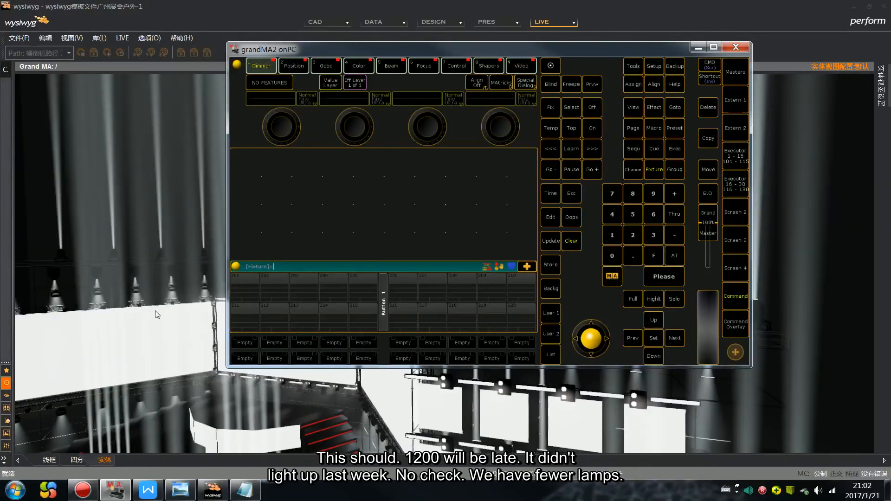
{"action": "left_click", "coordinate": [155, 312]}
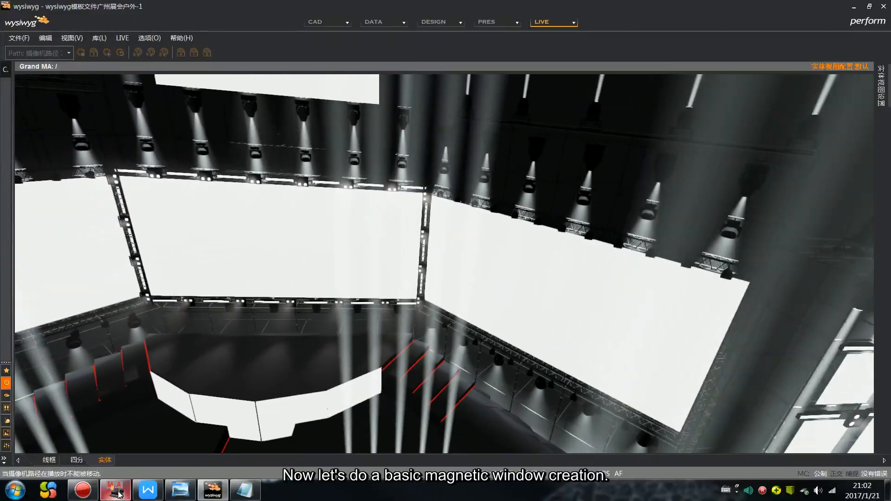
Step: Switch back to grandMA2 onPC, minimize WYSIWYG and maximize the console window
{"action": "left_click", "coordinate": [115, 490]}
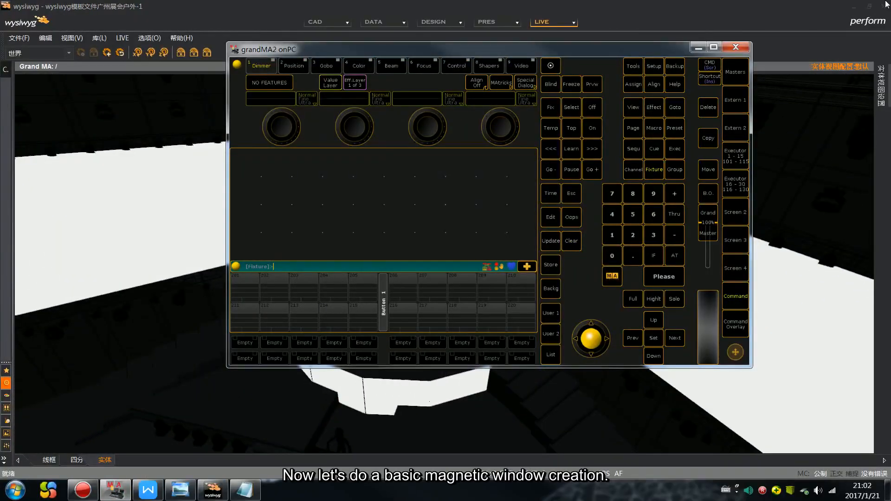
{"action": "left_click", "coordinate": [854, 7]}
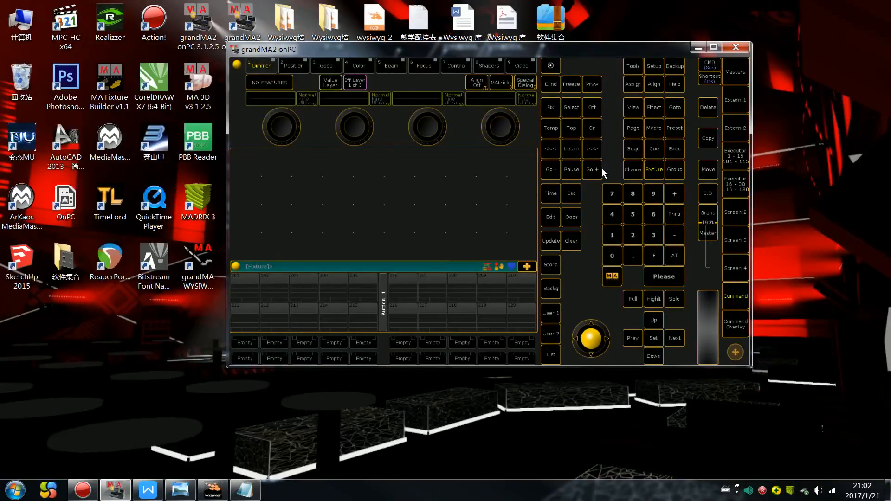
{"action": "left_click", "coordinate": [712, 51]}
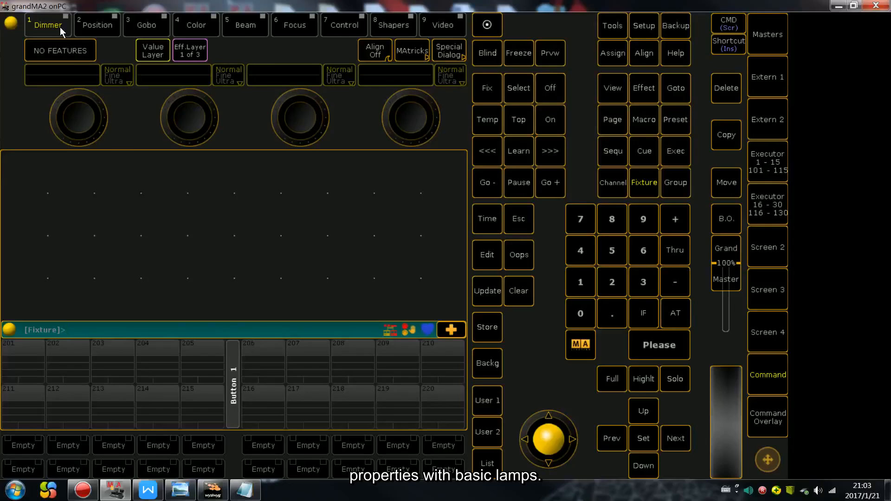
Step: Select the Position preset type and display Screen 2
{"action": "left_click", "coordinate": [83, 23]}
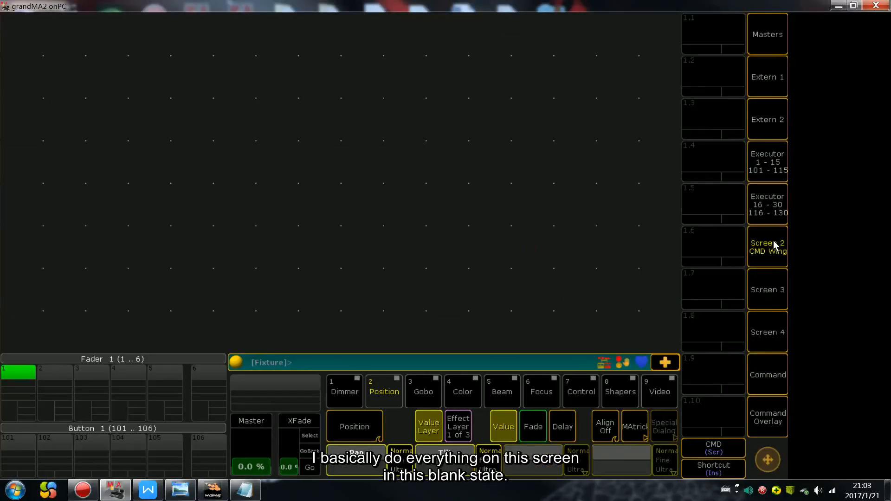
{"action": "left_click", "coordinate": [771, 242]}
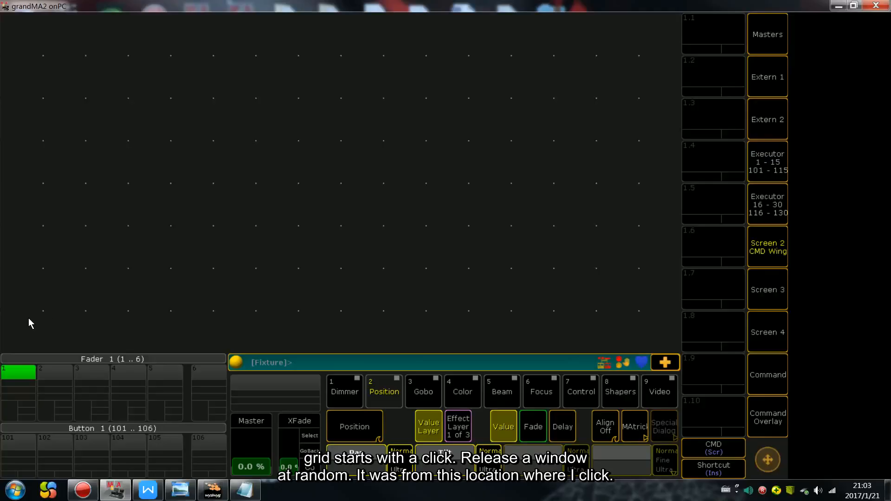
Step: Create a Groups pool window along the lowest row of the empty Screen 2 grid
{"action": "left_click", "coordinate": [9, 315]}
{"action": "left_click", "coordinate": [278, 170]}
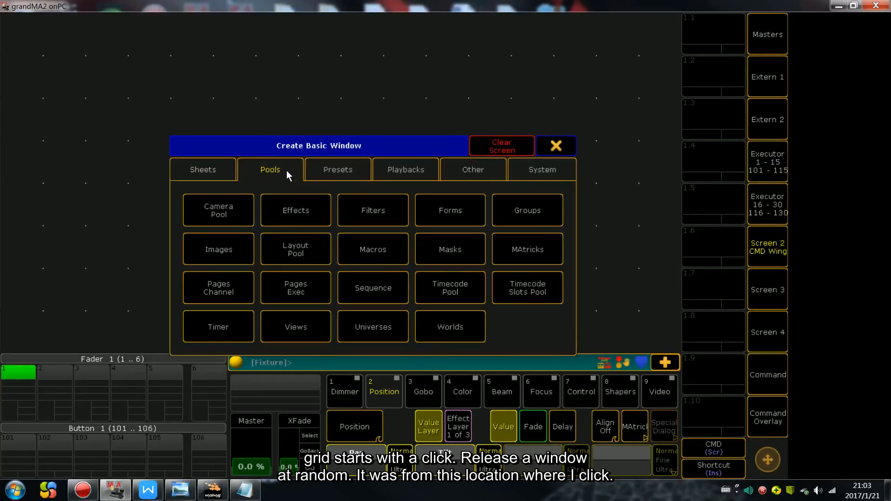
{"action": "left_click", "coordinate": [531, 209]}
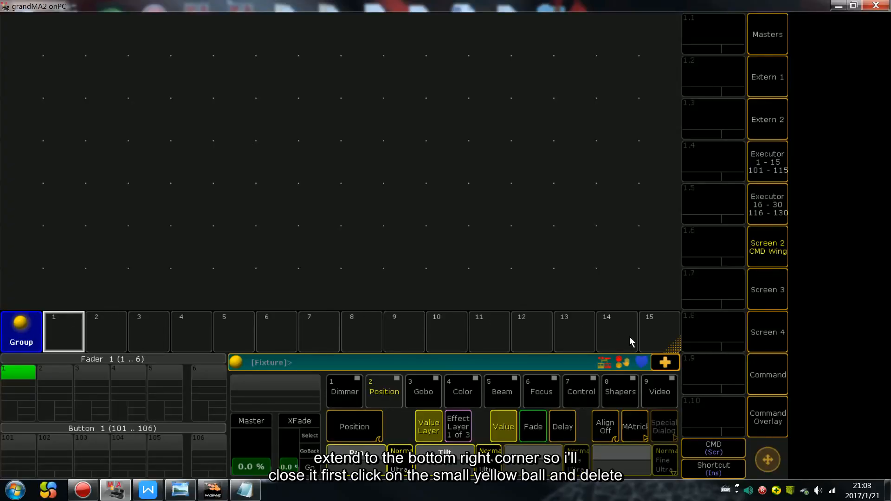
Step: Delete the Groups pool window from the lowest row of Screen 2
{"action": "left_click", "coordinate": [23, 328]}
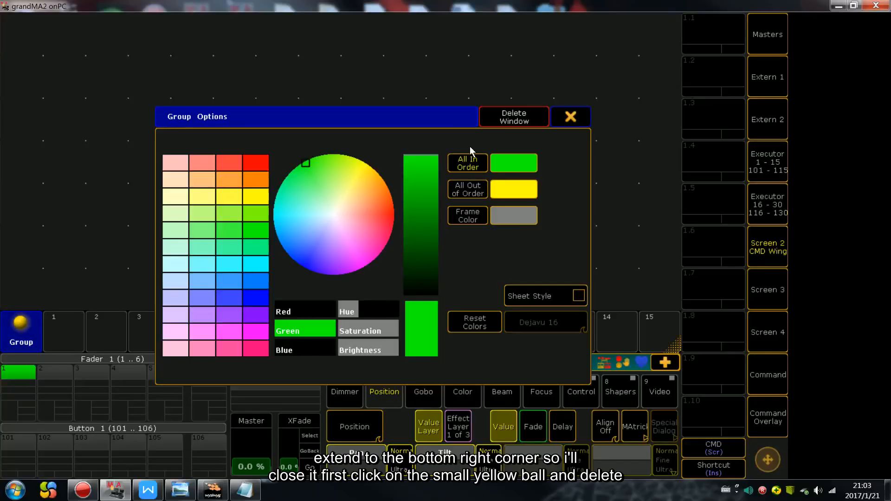
{"action": "left_click", "coordinate": [519, 116]}
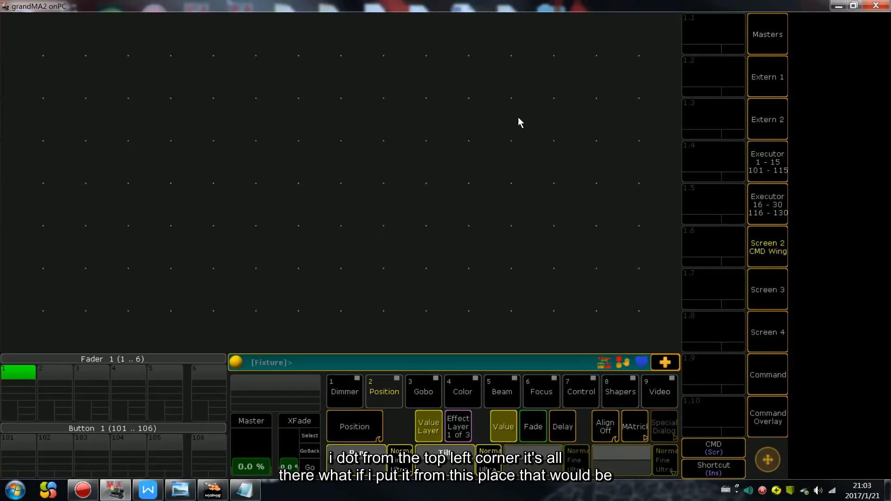
Step: Try a Groups pool window starting at the grid's upper-left cell, and delete it
{"action": "left_click", "coordinate": [2, 19]}
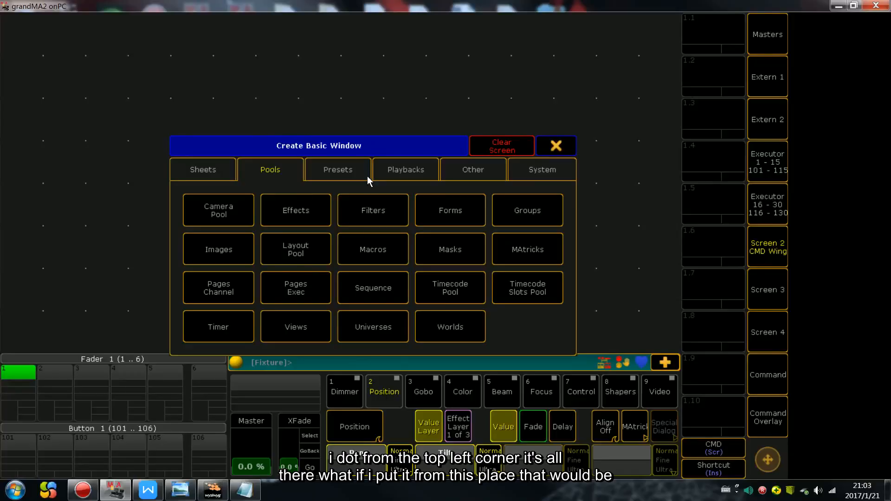
{"action": "left_click", "coordinate": [525, 202]}
{"action": "left_click", "coordinate": [23, 28]}
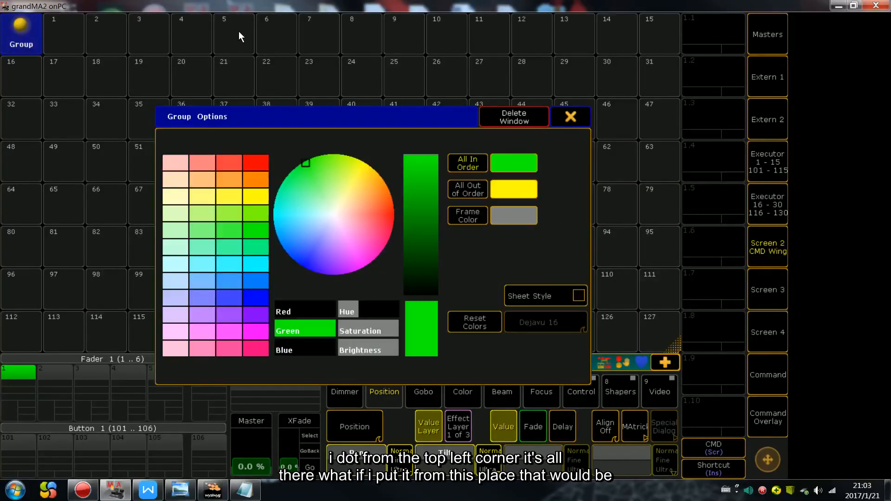
{"action": "left_click", "coordinate": [514, 115]}
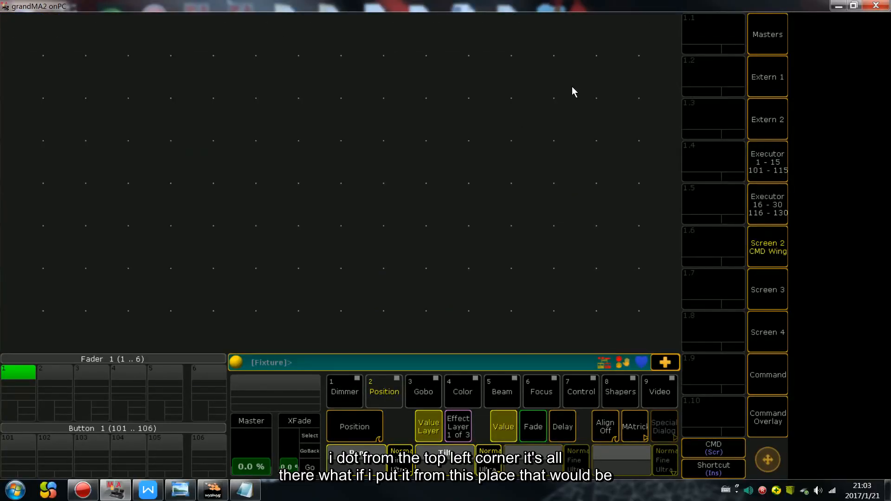
Step: Try a Groups pool window starting near the upper-right end of the grid, and delete it
{"action": "left_click", "coordinate": [552, 21]}
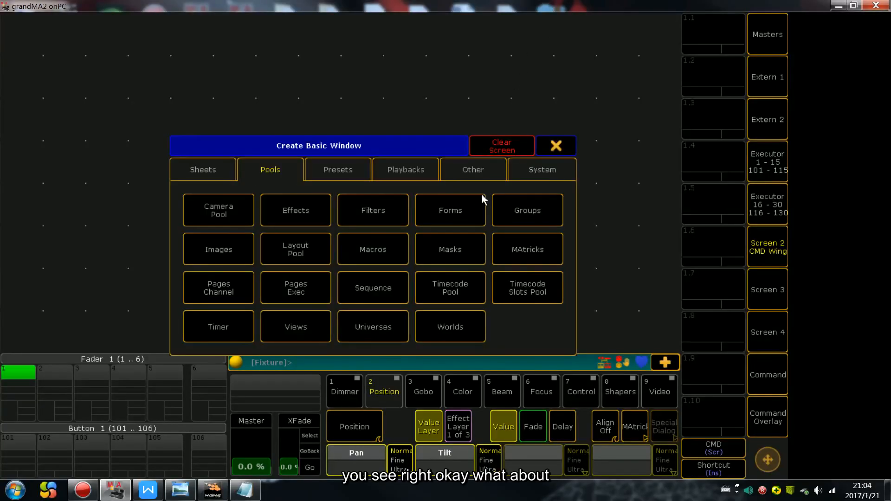
{"action": "left_click", "coordinate": [510, 207]}
{"action": "left_click", "coordinate": [536, 27]}
{"action": "left_click", "coordinate": [534, 119]}
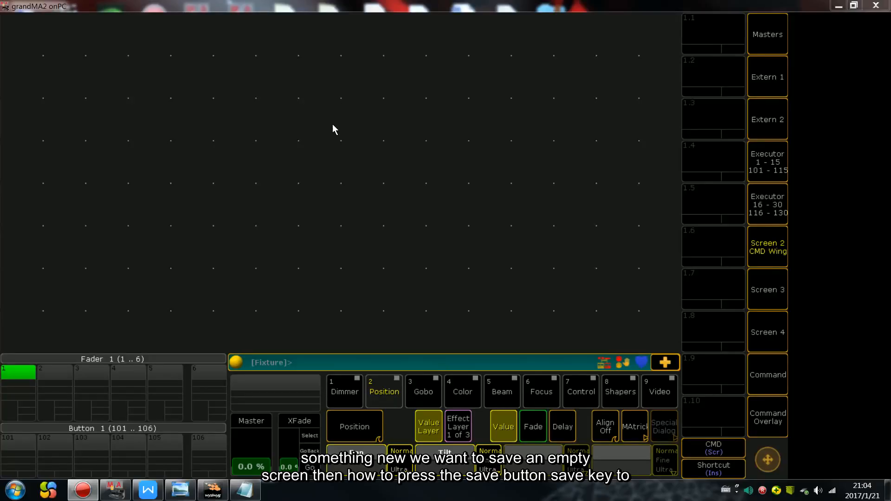
Step: Store the empty Screen 2 as a view named Clear on view button 1.10, and recall it
{"action": "left_click", "coordinate": [764, 413]}
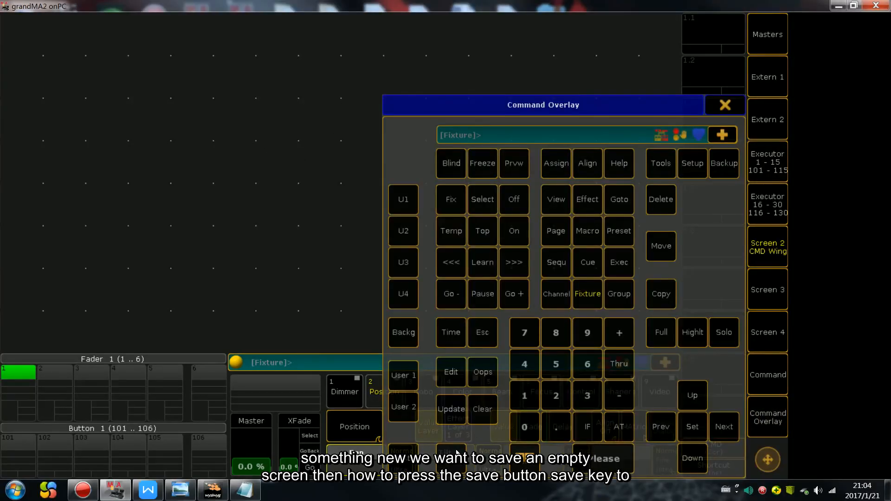
{"action": "left_click", "coordinate": [439, 465]}
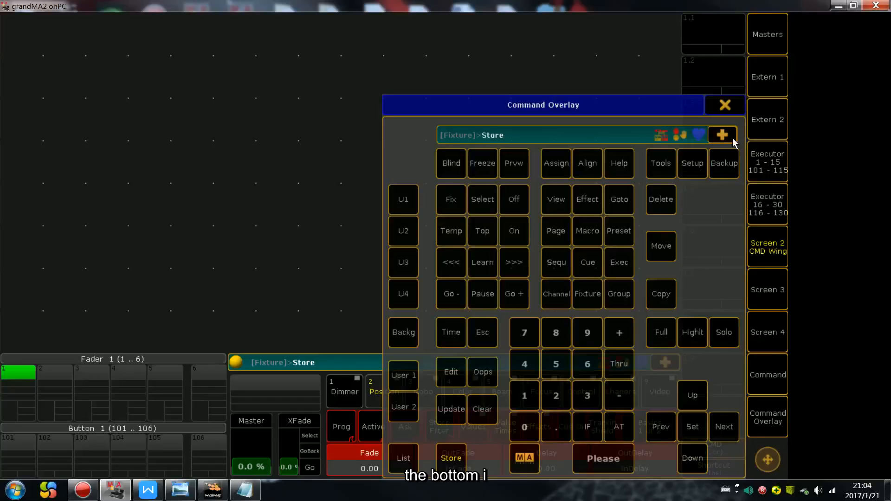
{"action": "left_click", "coordinate": [725, 106]}
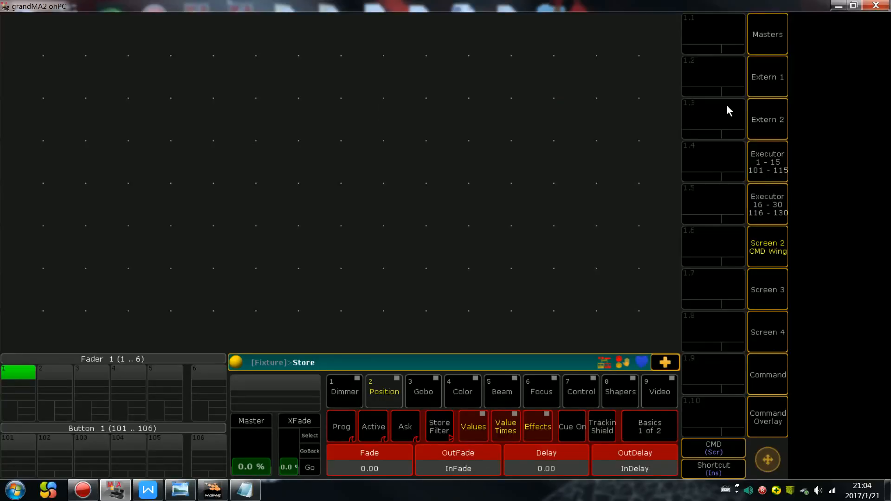
{"action": "left_click", "coordinate": [711, 407]}
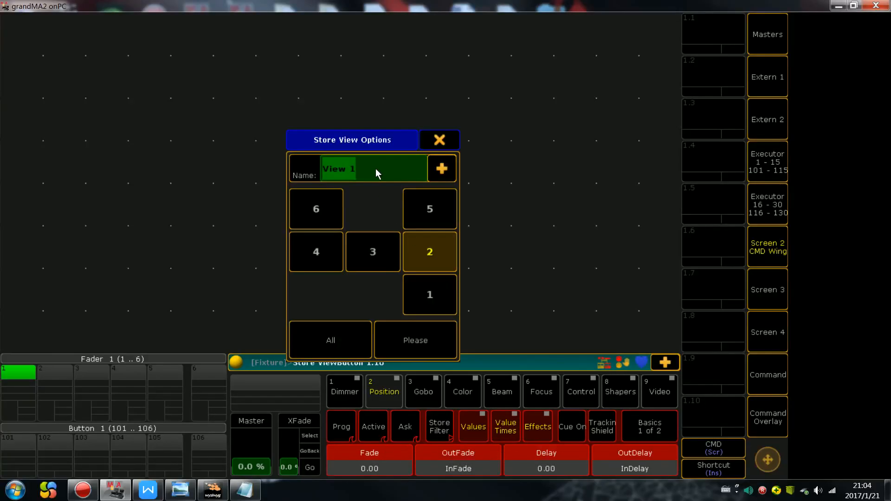
{"action": "type", "text": "c"}
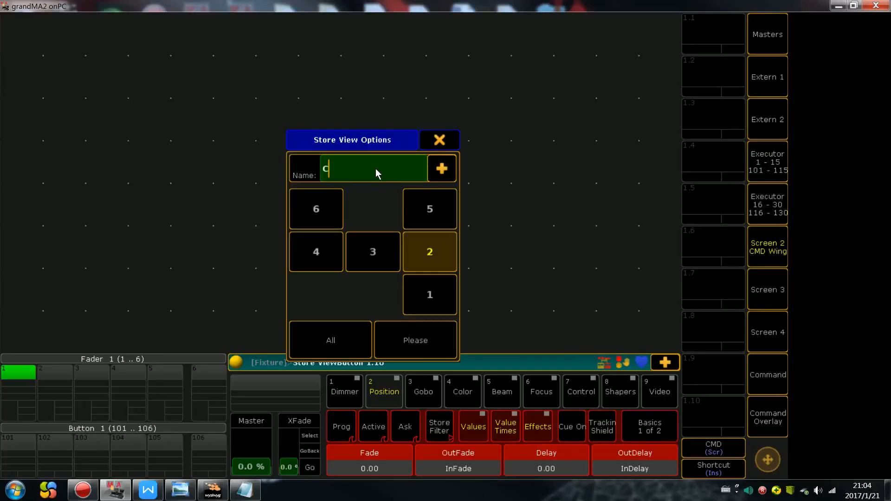
{"action": "type", "text": "lear"}
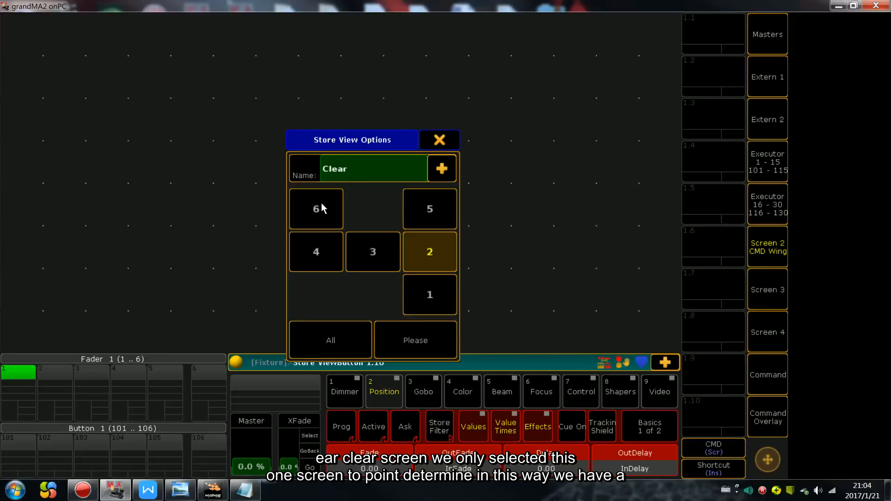
{"action": "left_click", "coordinate": [432, 336]}
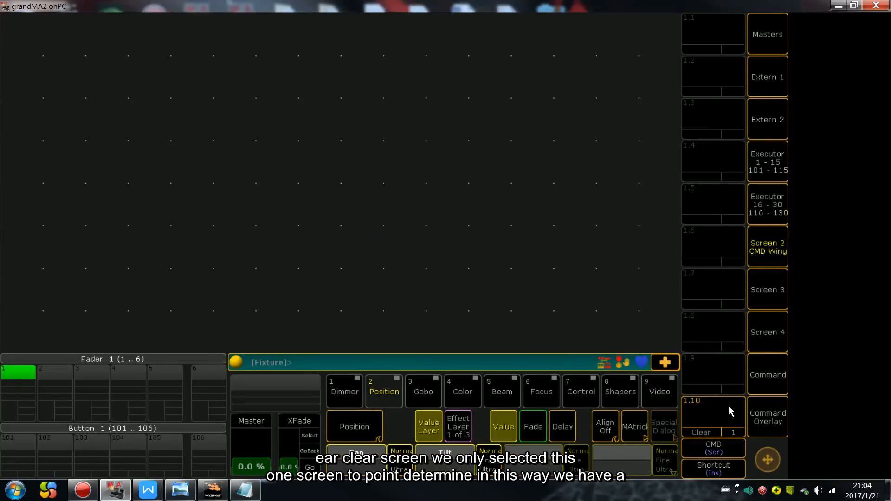
{"action": "left_click", "coordinate": [705, 415]}
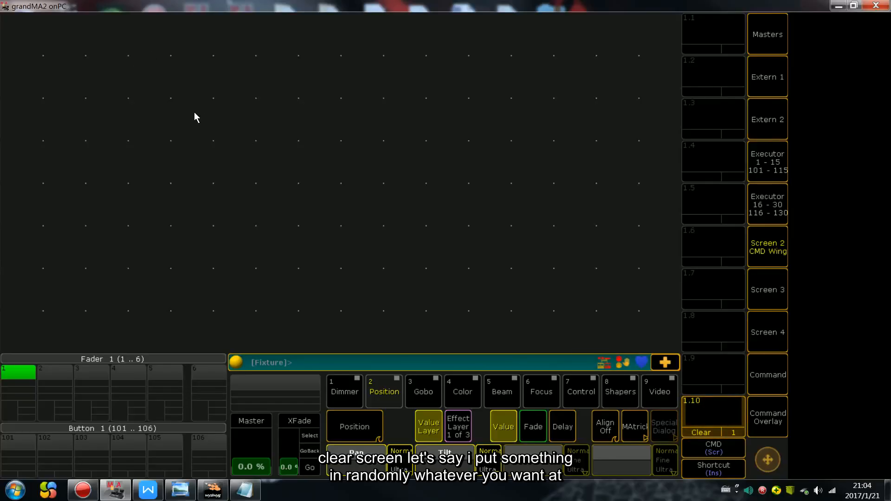
Step: Fill Screen 2 with Effects, Forms, MAtricks and Views pool windows, and empty it by recalling the Clear view
{"action": "left_click", "coordinate": [104, 153]}
{"action": "left_click", "coordinate": [293, 211]}
{"action": "left_click", "coordinate": [271, 44]}
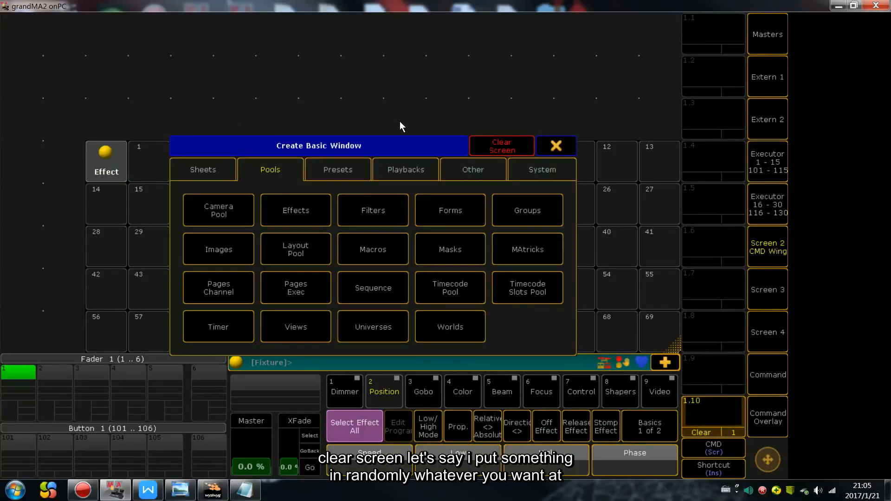
{"action": "left_click", "coordinate": [442, 215]}
{"action": "left_click", "coordinate": [213, 85]}
{"action": "left_click", "coordinate": [519, 262]}
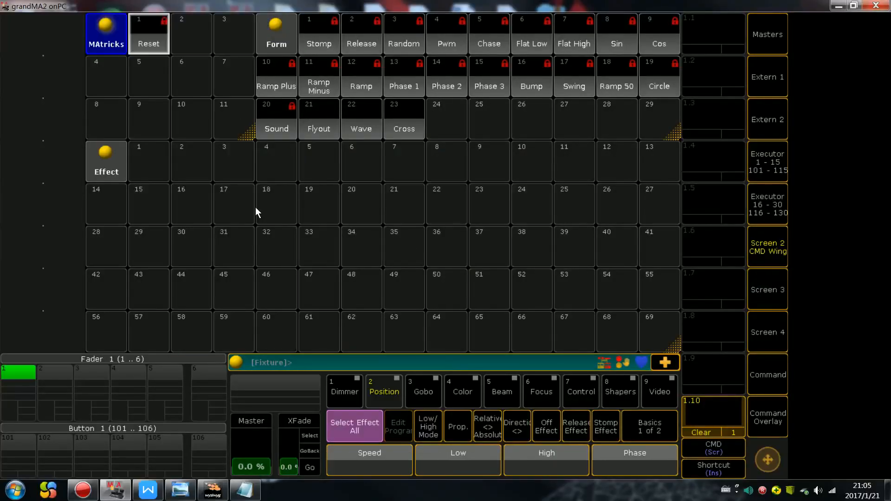
{"action": "left_click", "coordinate": [31, 49]}
{"action": "left_click", "coordinate": [308, 331]}
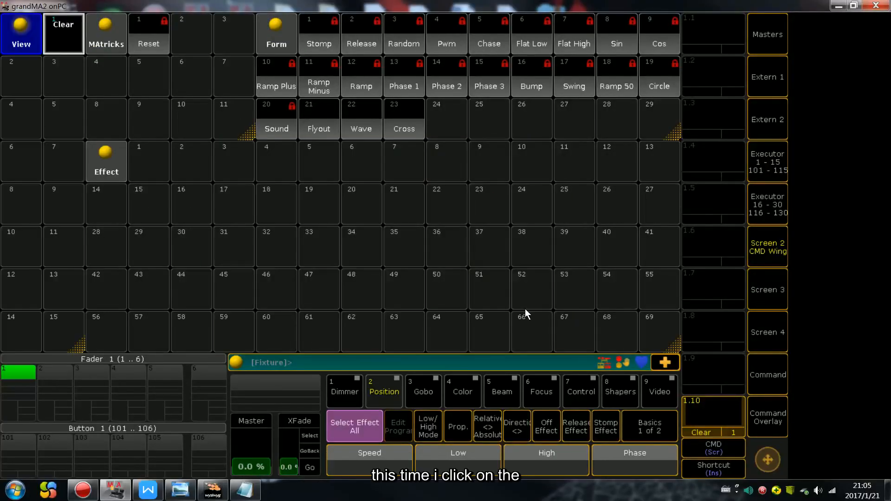
{"action": "left_click", "coordinate": [716, 410]}
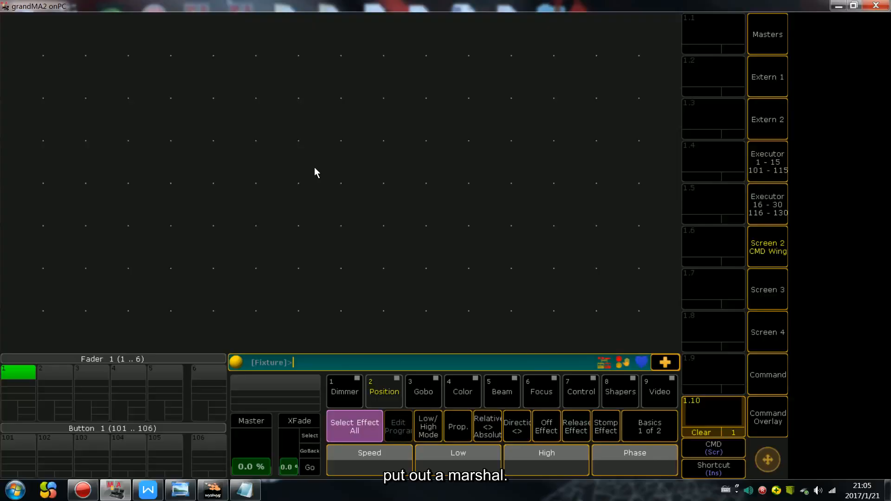
Step: Create a Groups pool window starting at the first cell of the grid's lowest row
{"action": "left_click", "coordinate": [5, 318]}
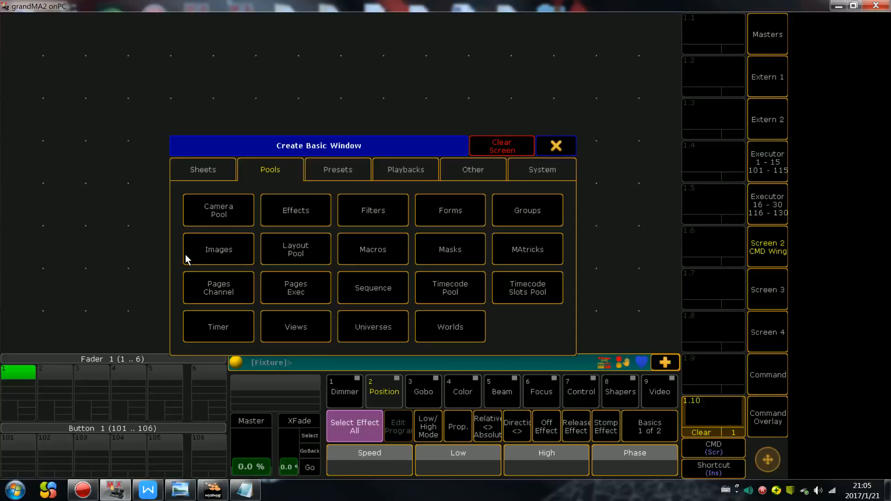
{"action": "left_click", "coordinate": [210, 172]}
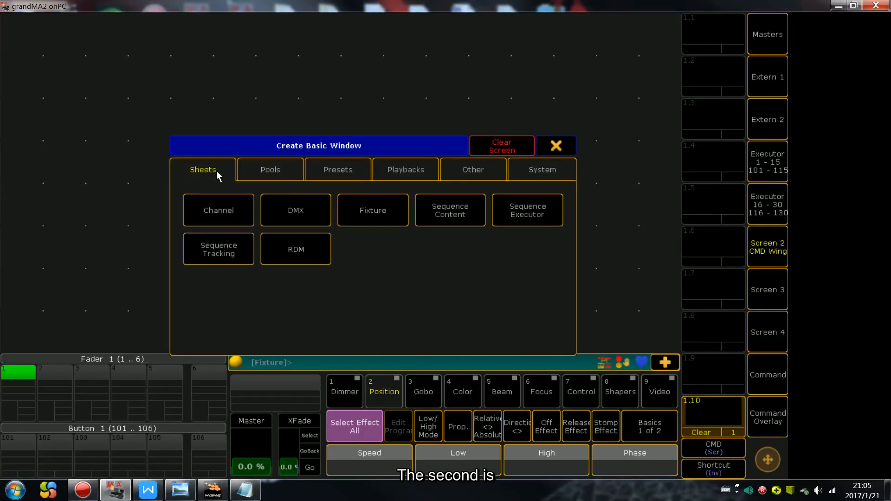
{"action": "left_click", "coordinate": [262, 173]}
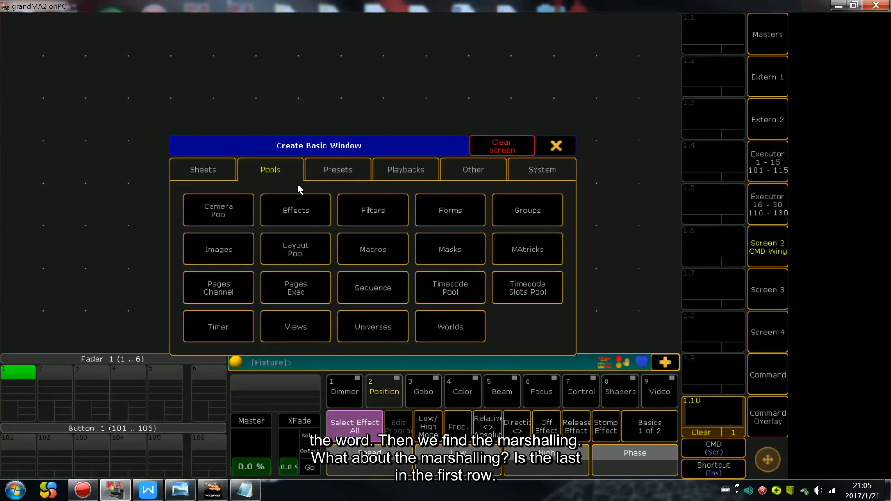
{"action": "left_click", "coordinate": [530, 213]}
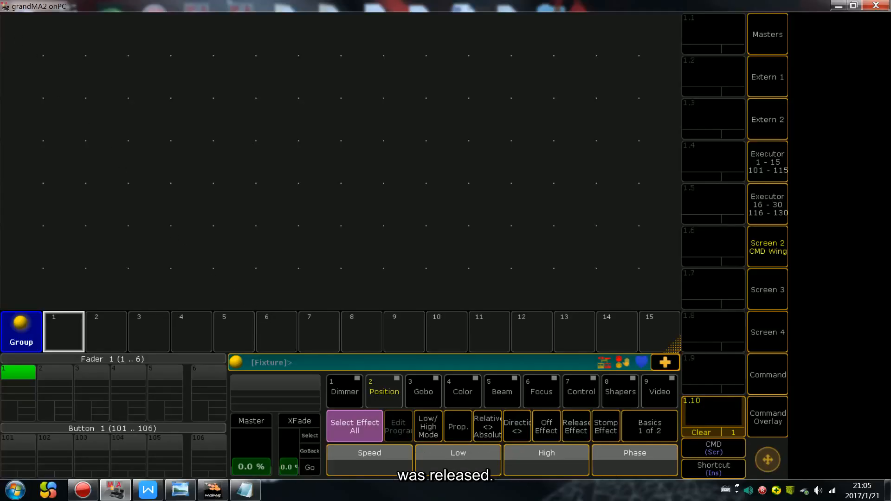
Step: Create a Stage window in the free area above the Groups pool
{"action": "left_click", "coordinate": [373, 246]}
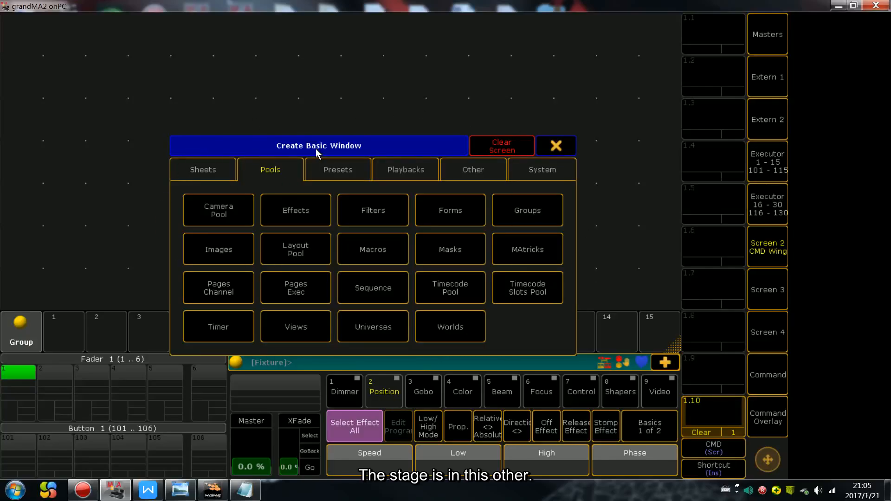
{"action": "left_click", "coordinate": [463, 171]}
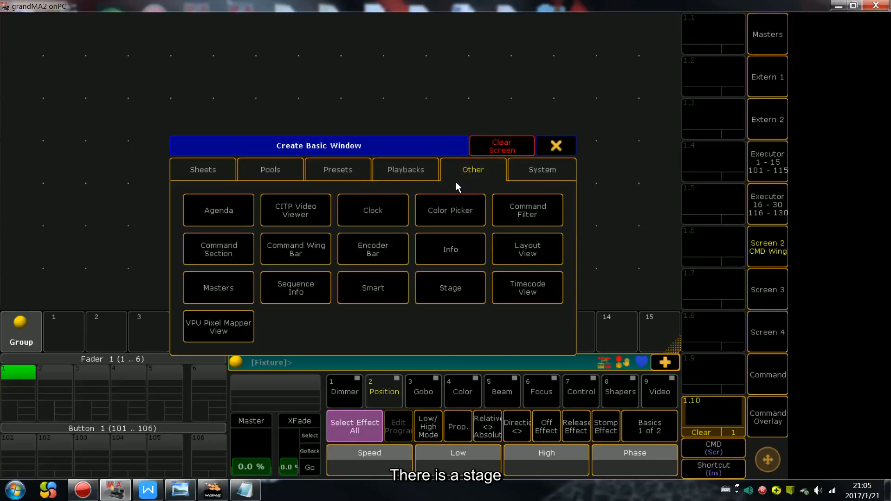
{"action": "left_click", "coordinate": [453, 290]}
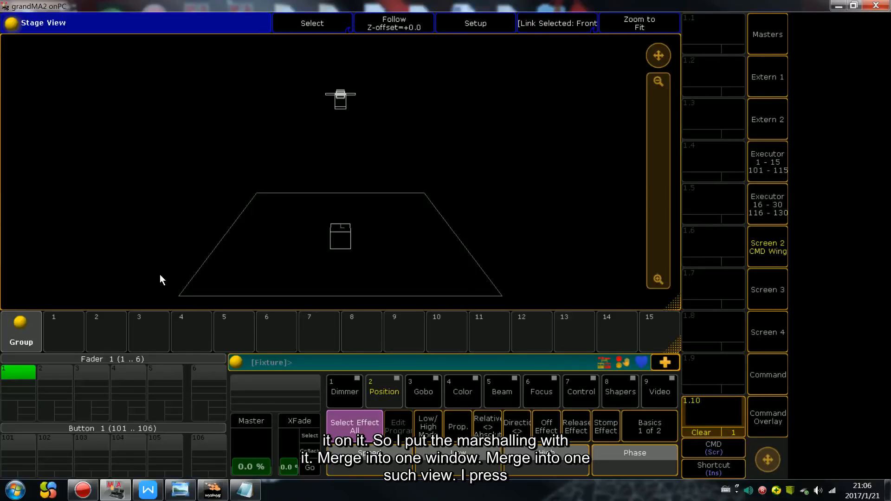
Step: Store the Stage and Groups layout of Screen 2 as a view named Stage on view button 1.1
{"action": "left_click", "coordinate": [778, 427]}
{"action": "left_click", "coordinate": [451, 457]}
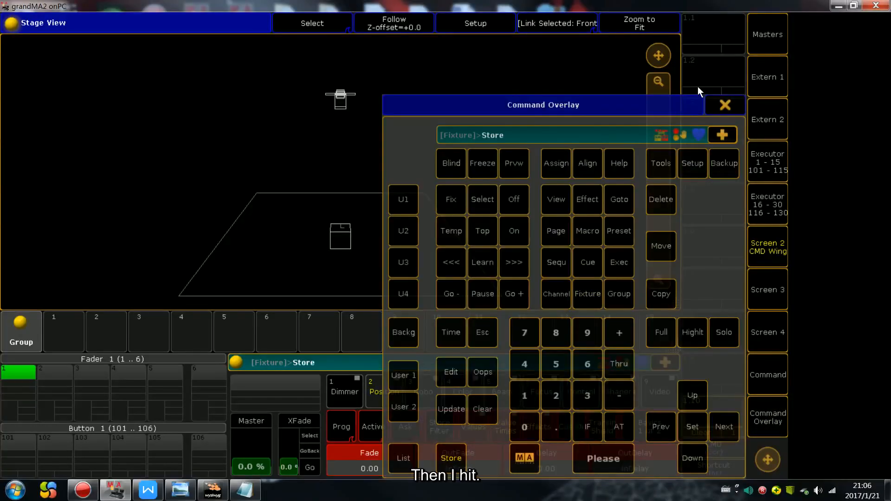
{"action": "left_click", "coordinate": [714, 33]}
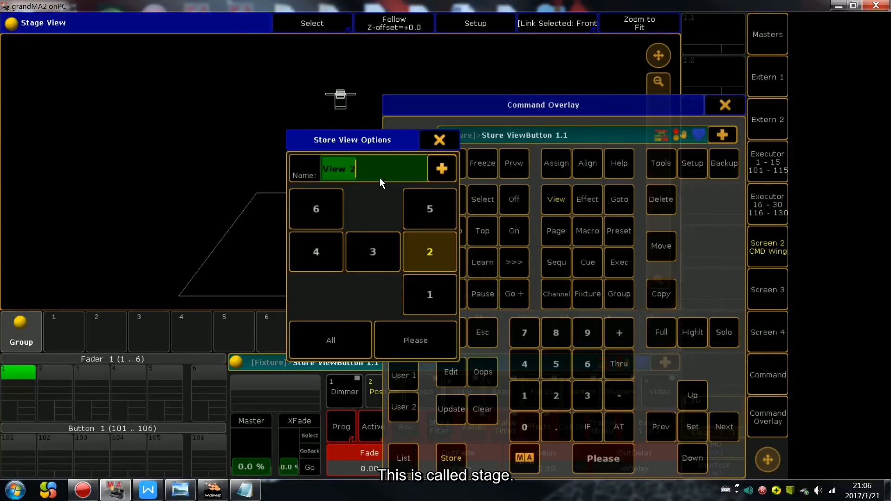
{"action": "type", "text": "S"}
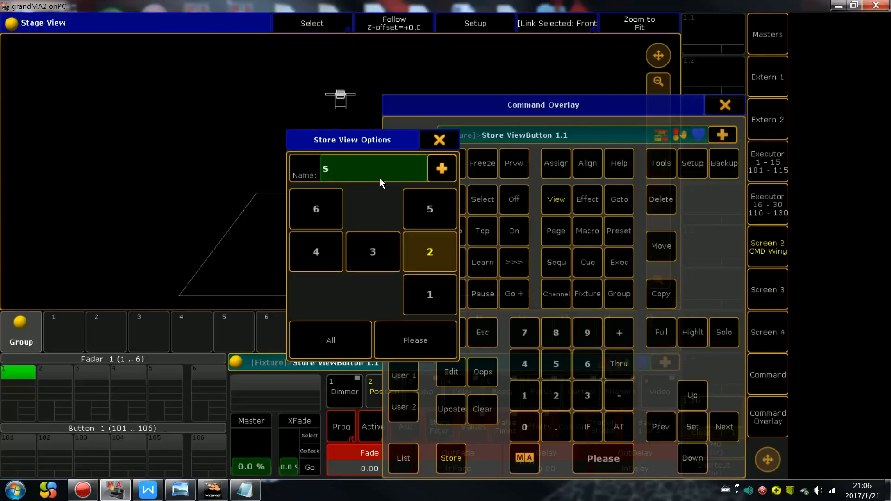
{"action": "type", "text": "tage"}
{"action": "key", "text": "Return"}
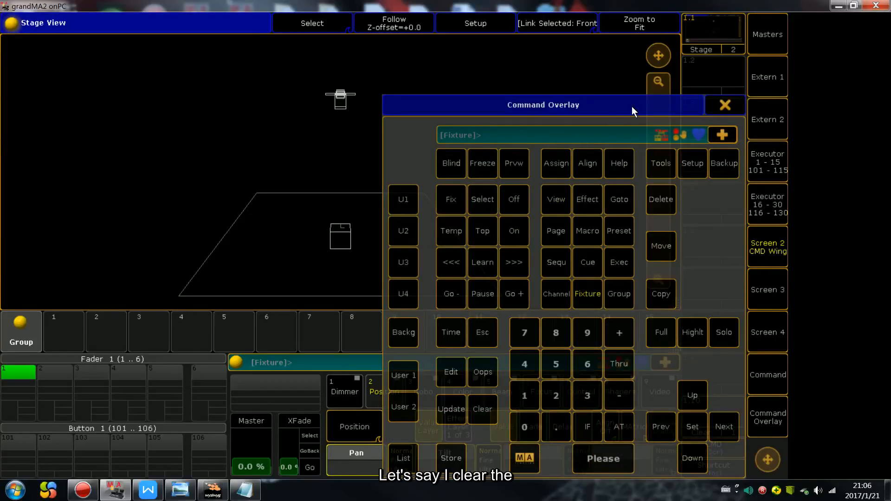
{"action": "left_click", "coordinate": [725, 105]}
Step: Alternate between the stored Clear and Stage views to test them, ending on the empty Clear view
{"action": "left_click", "coordinate": [687, 419]}
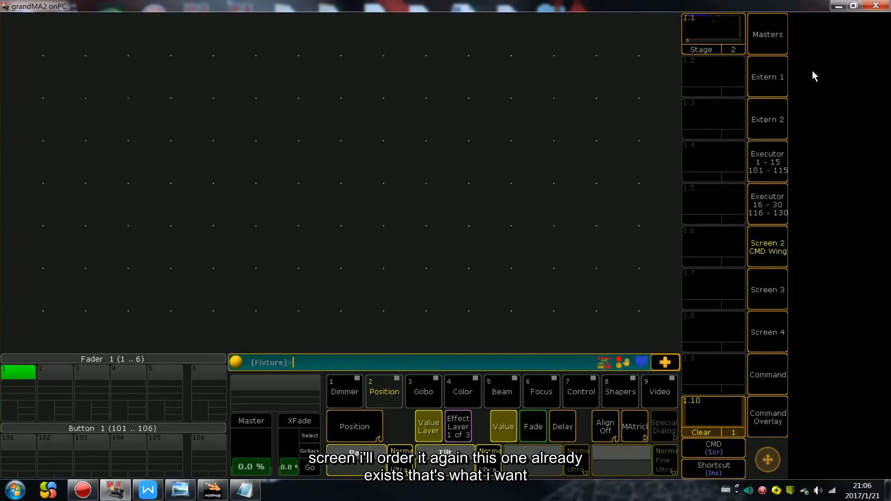
{"action": "left_click", "coordinate": [727, 34]}
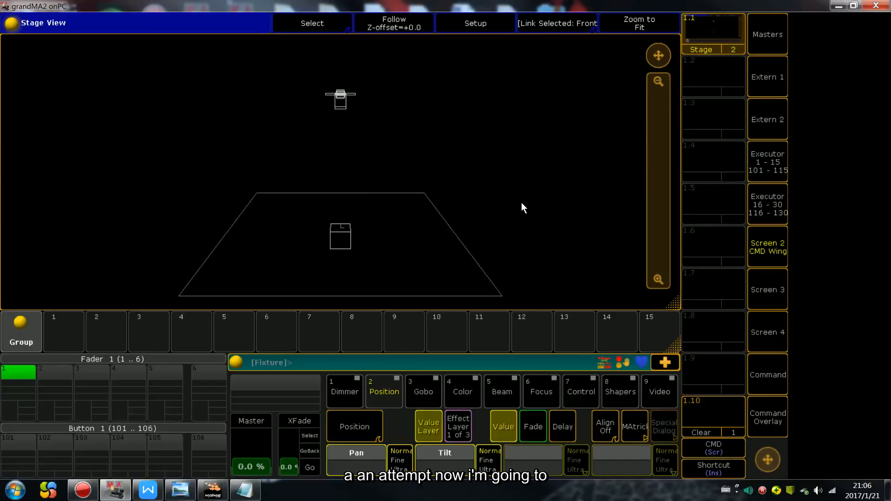
{"action": "left_click", "coordinate": [703, 415]}
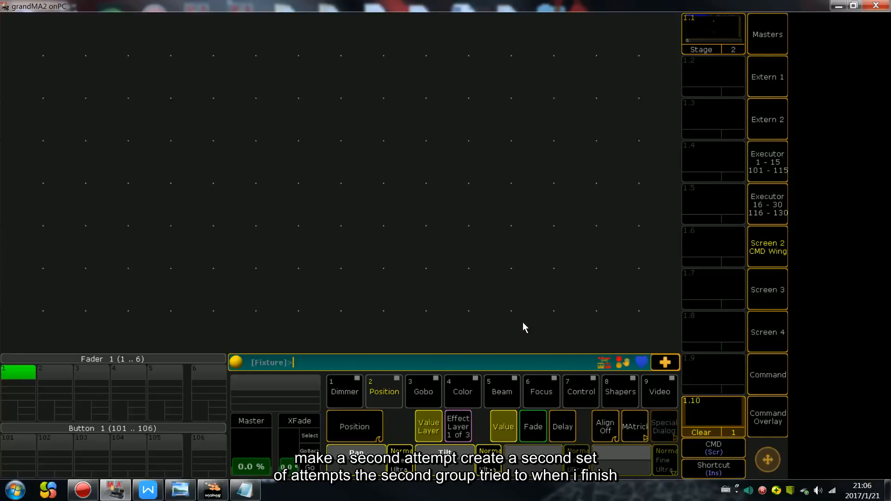
{"action": "left_click", "coordinate": [742, 46]}
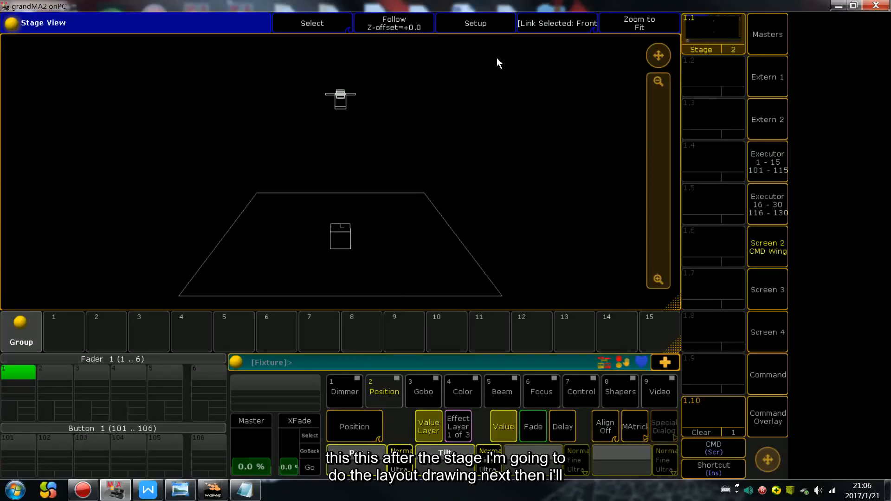
{"action": "left_click", "coordinate": [713, 395]}
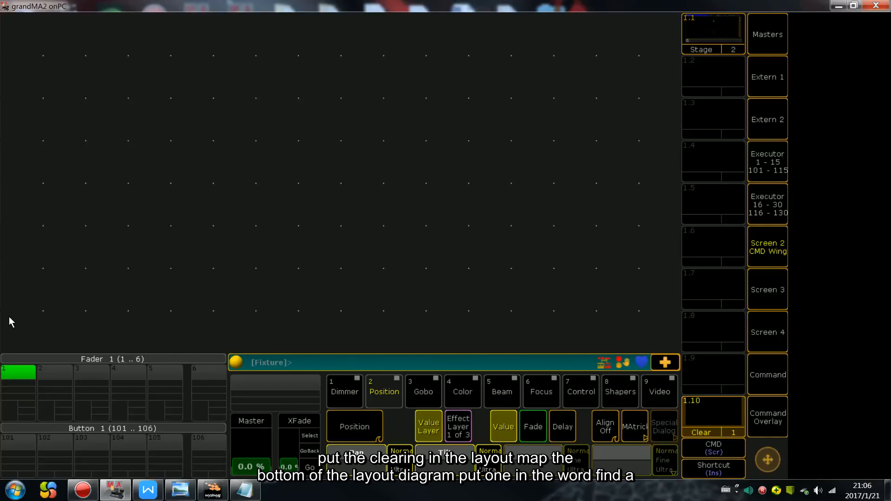
Step: Create a Layout pool window starting at the first cell of the grid's lowest row
{"action": "left_click", "coordinate": [68, 299]}
{"action": "left_click", "coordinate": [267, 171]}
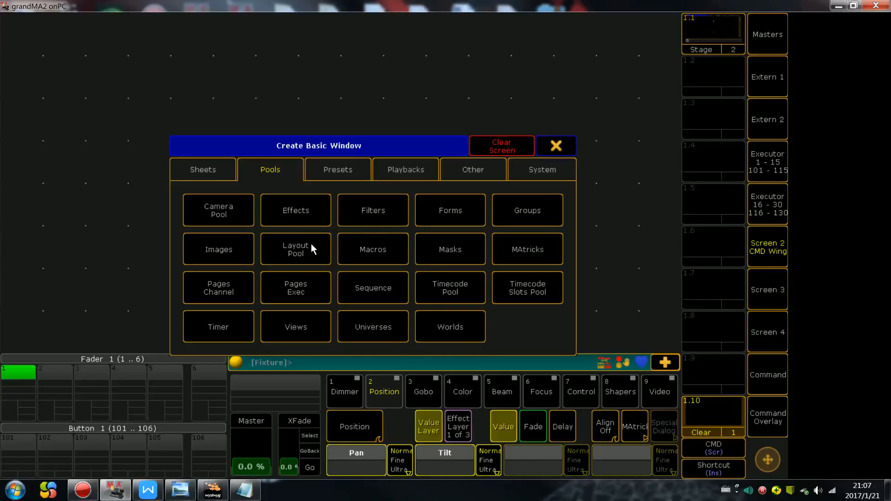
{"action": "left_click", "coordinate": [288, 247]}
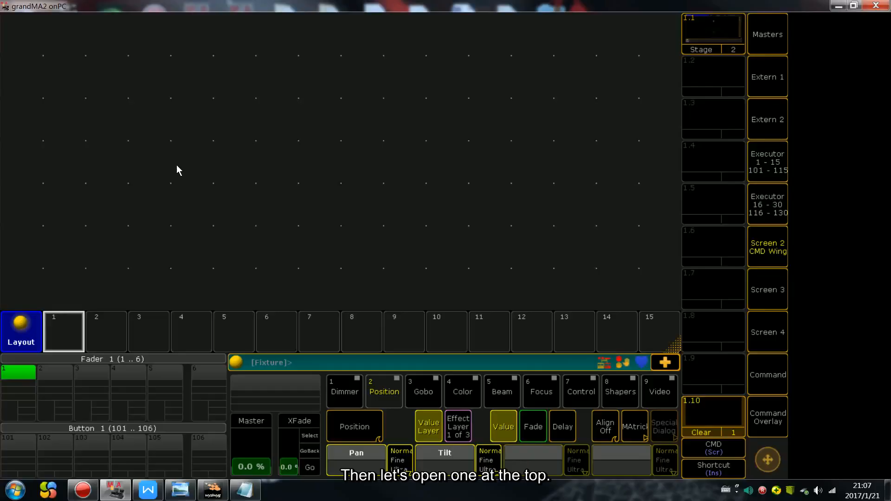
Step: Create a Layout View window in the free area above the Layout pool, starting at the grid's first cell
{"action": "left_click", "coordinate": [7, 18]}
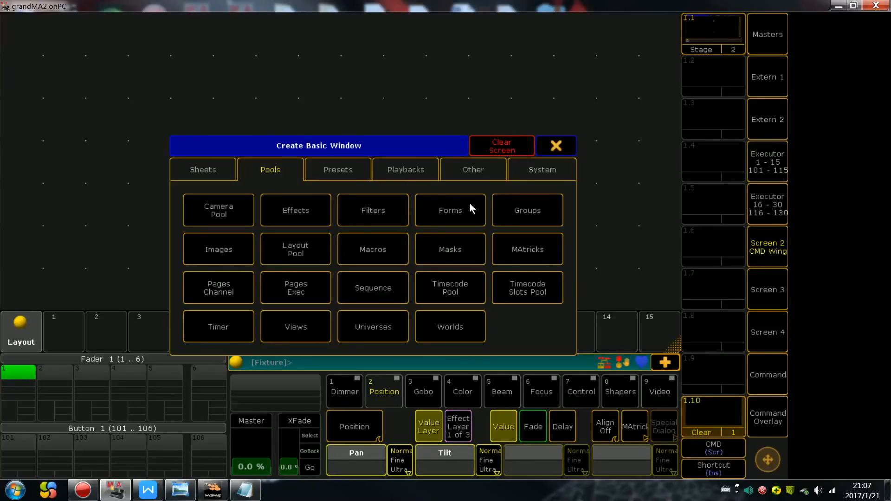
{"action": "left_click", "coordinate": [463, 172]}
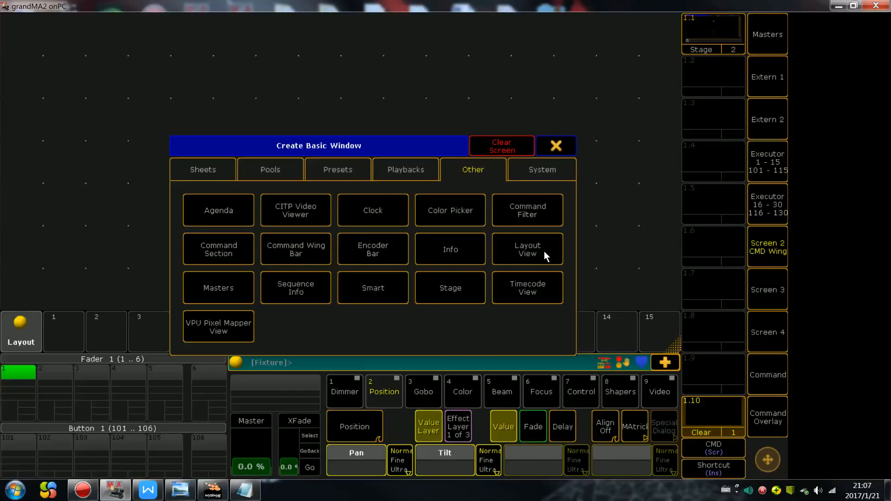
{"action": "left_click", "coordinate": [526, 247]}
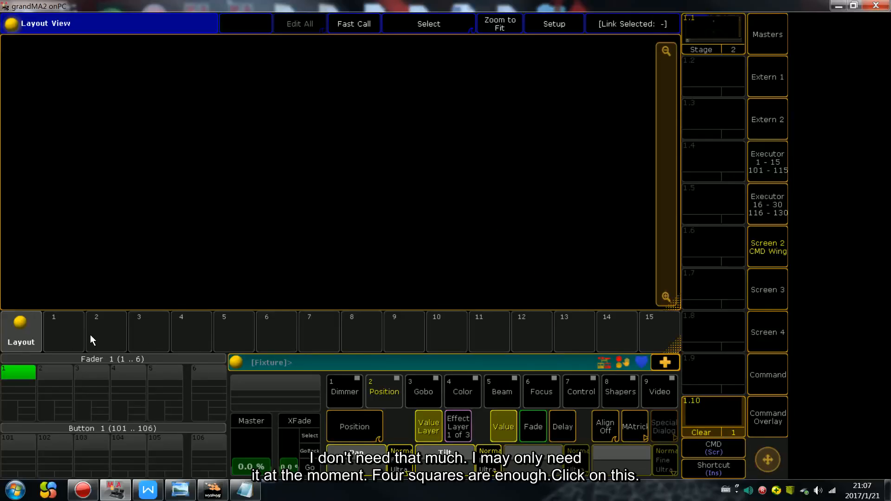
Step: Resize the Layout pool window so it holds only seven numbered slots in one row
{"action": "left_click", "coordinate": [675, 347]}
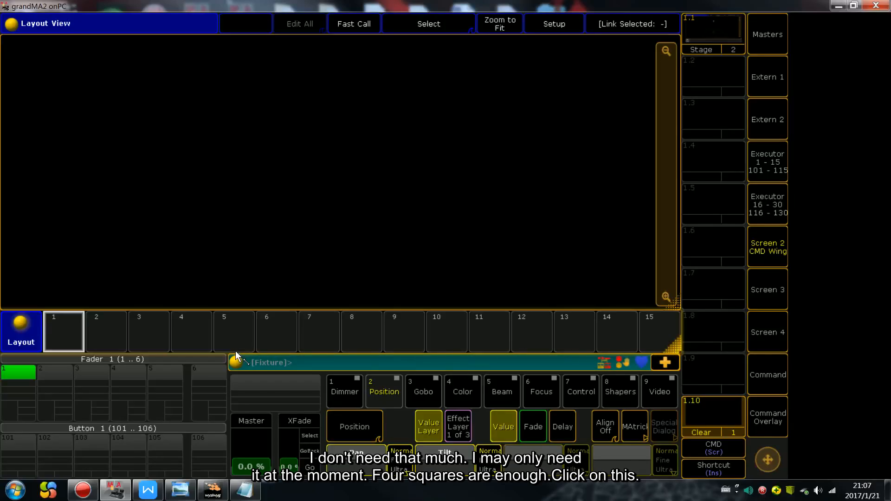
{"action": "left_click_drag", "start_coordinate": [218, 352], "coordinate": [263, 346]}
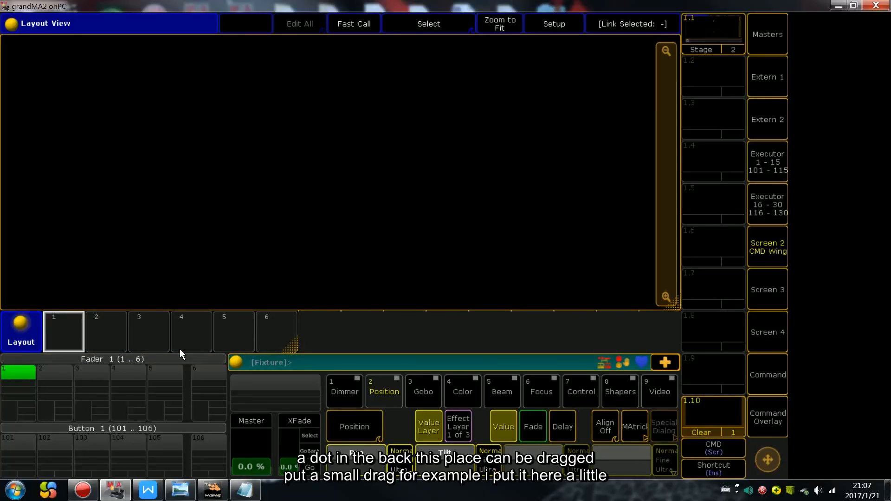
{"action": "left_click_drag", "start_coordinate": [289, 347], "coordinate": [342, 351]}
Step: Narrow the Layout View window to five grid columns and move the Layout pool further along the lowest row
{"action": "left_click_drag", "start_coordinate": [676, 304], "coordinate": [369, 310]}
{"action": "left_click_drag", "start_coordinate": [218, 307], "coordinate": [212, 310]}
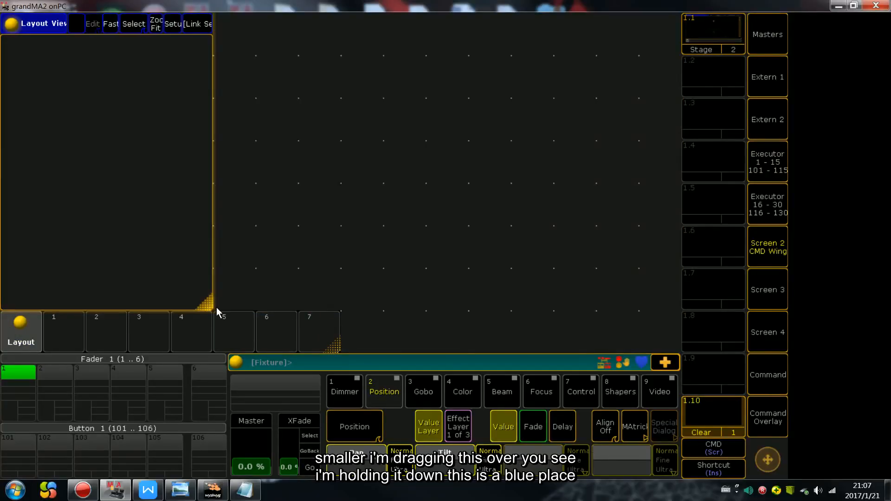
{"action": "left_click_drag", "start_coordinate": [23, 331], "coordinate": [323, 339]}
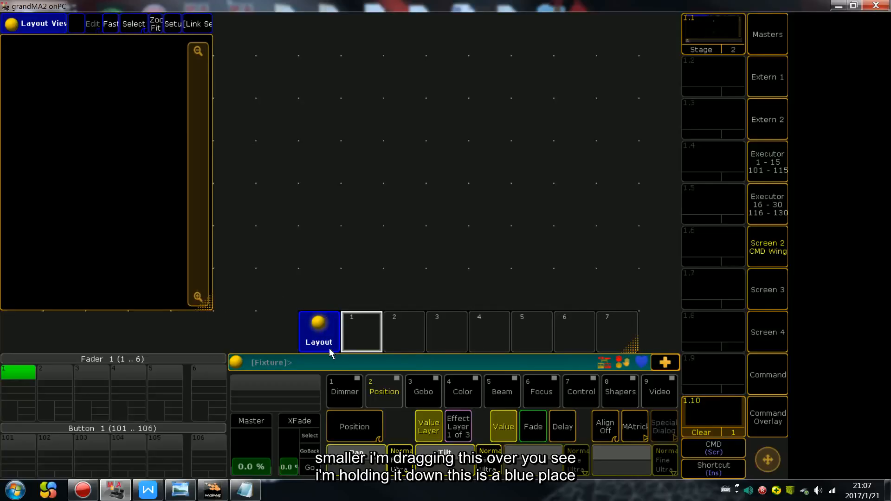
{"action": "left_click", "coordinate": [335, 315]}
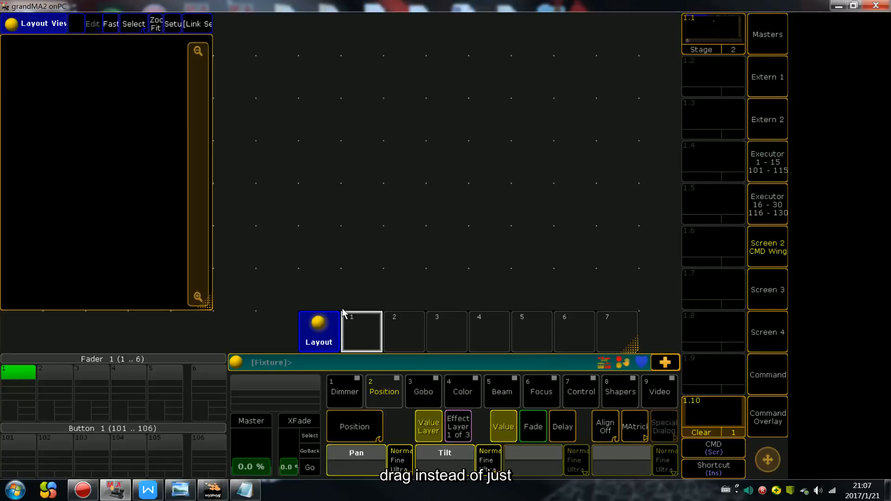
{"action": "left_click", "coordinate": [570, 118]}
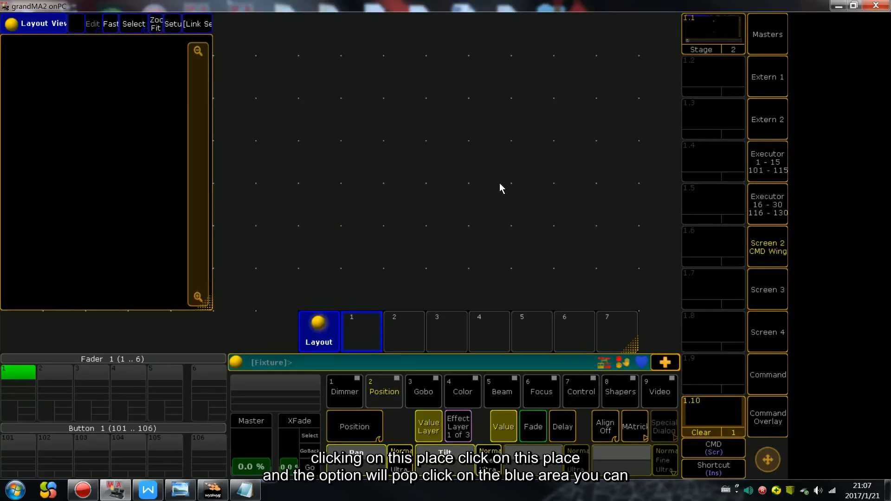
{"action": "left_click", "coordinate": [321, 322]}
{"action": "left_click", "coordinate": [560, 122]}
Step: Reposition and reshape the Layout pool into a single vertical column at the grid's end and enlarge Layout View to fill the remaining area
{"action": "left_click_drag", "start_coordinate": [319, 346], "coordinate": [363, 343]}
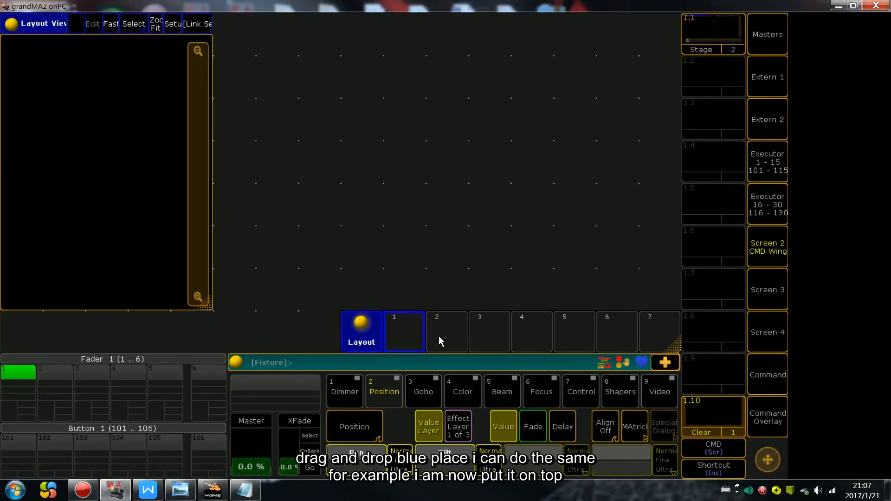
{"action": "left_click_drag", "start_coordinate": [367, 346], "coordinate": [365, 47]}
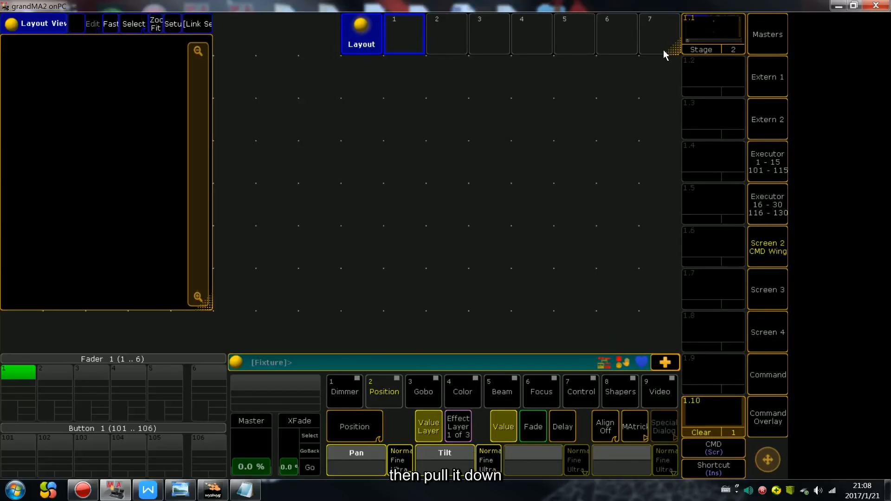
{"action": "left_click_drag", "start_coordinate": [669, 55], "coordinate": [646, 89]}
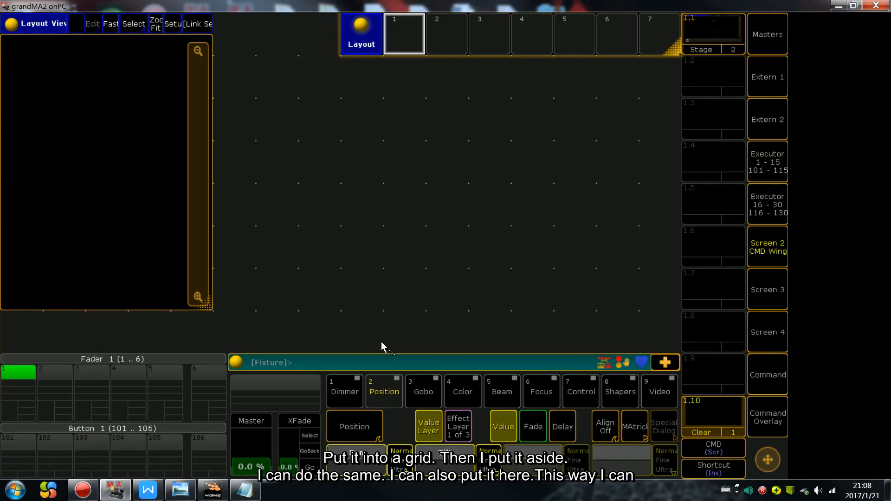
{"action": "left_click_drag", "start_coordinate": [381, 343], "coordinate": [380, 344]}
{"action": "left_click_drag", "start_coordinate": [363, 52], "coordinate": [661, 53]}
{"action": "left_click", "coordinate": [207, 310]}
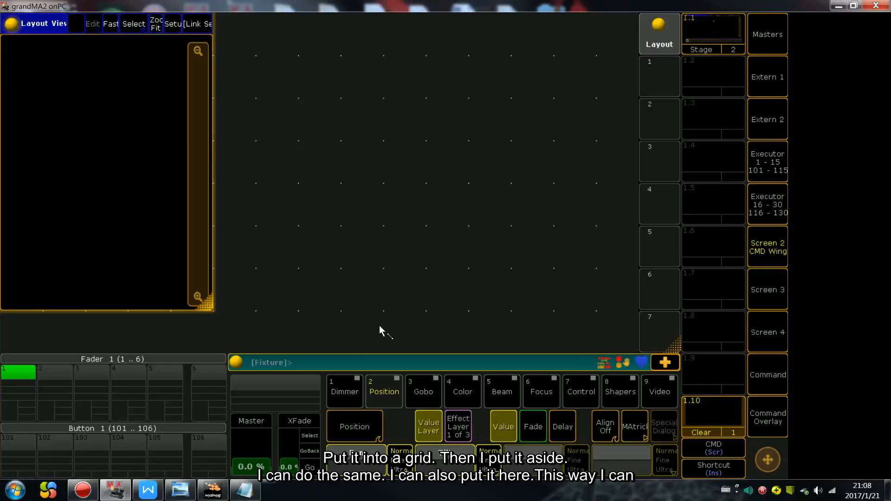
{"action": "left_click_drag", "start_coordinate": [552, 349], "coordinate": [630, 350]}
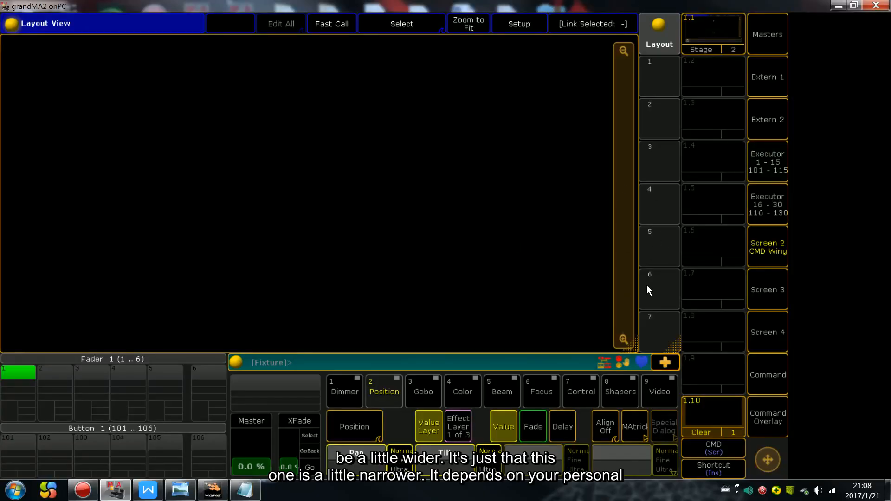
Step: Delete the vertical Layout pool window and shorten the Layout View window by one row to free the grid's lowest row
{"action": "left_click", "coordinate": [657, 24]}
{"action": "left_click", "coordinate": [514, 118]}
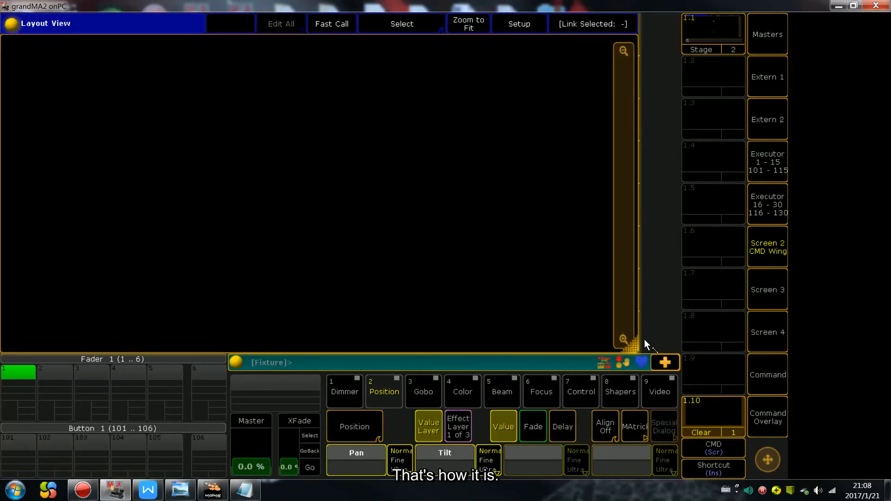
{"action": "left_click_drag", "start_coordinate": [670, 305], "coordinate": [637, 311]}
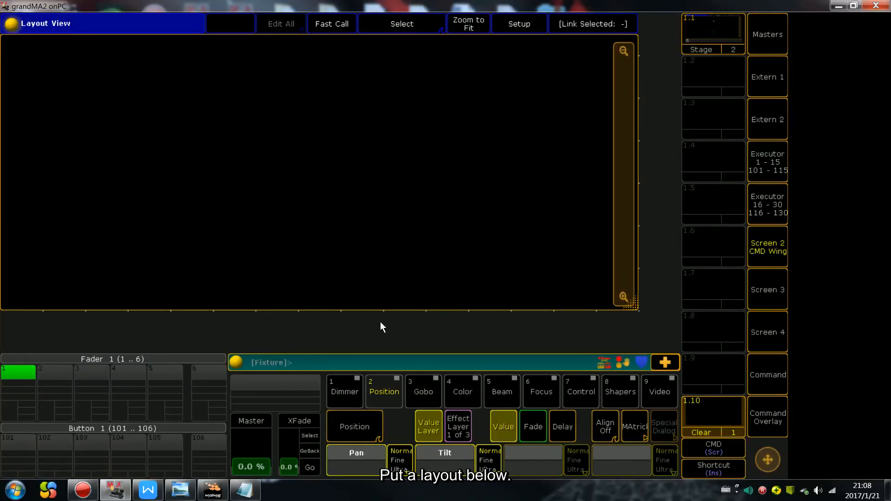
Step: Create a Layout pool window at the start of the lowest row and size it to four numbered slots
{"action": "left_click", "coordinate": [46, 323]}
{"action": "left_click", "coordinate": [278, 169]}
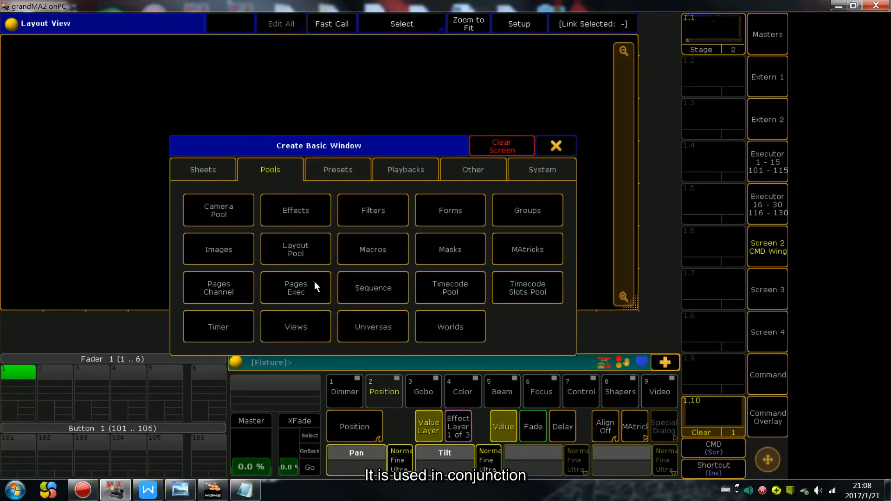
{"action": "left_click", "coordinate": [302, 258]}
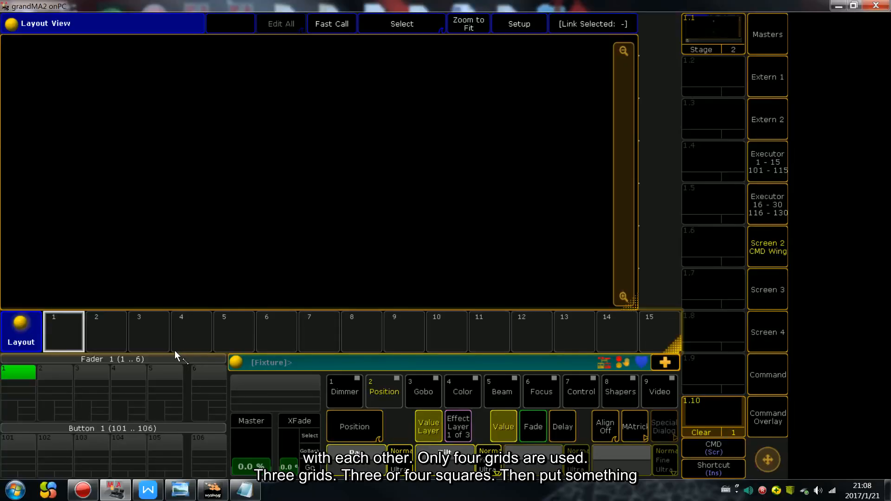
{"action": "left_click_drag", "start_coordinate": [214, 350], "coordinate": [215, 350]}
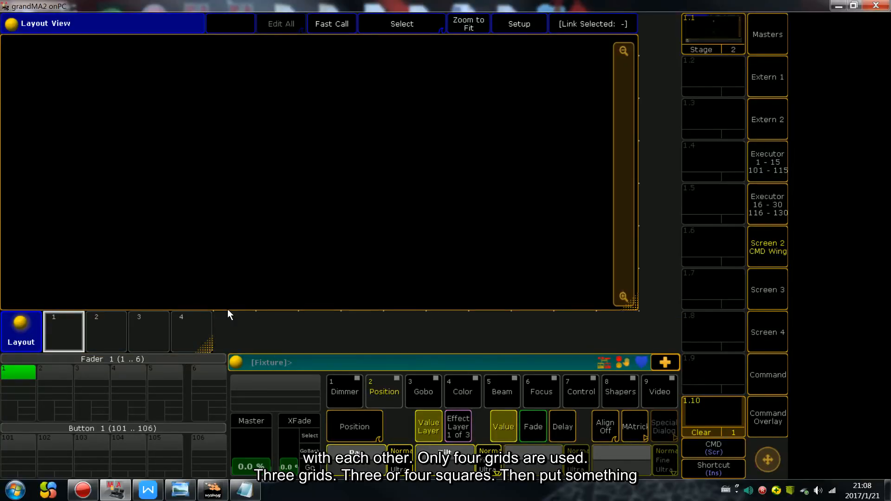
Step: Create a Worlds pool window beside the Layout pool and widen the Layout View window to the full grid width
{"action": "left_click", "coordinate": [220, 318]}
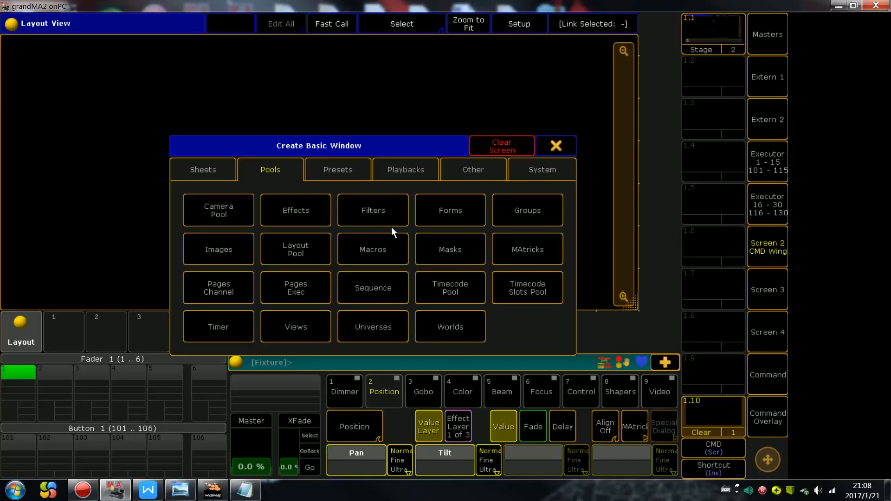
{"action": "left_click", "coordinate": [441, 324]}
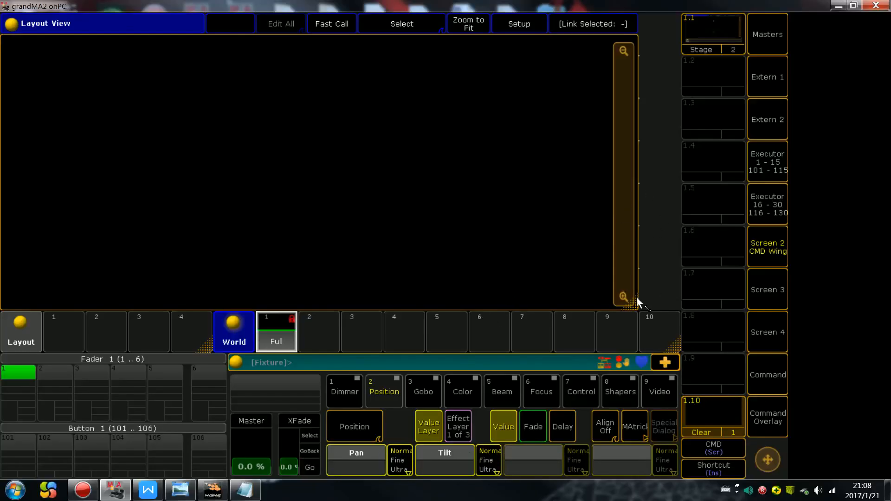
{"action": "left_click_drag", "start_coordinate": [634, 304], "coordinate": [677, 306]}
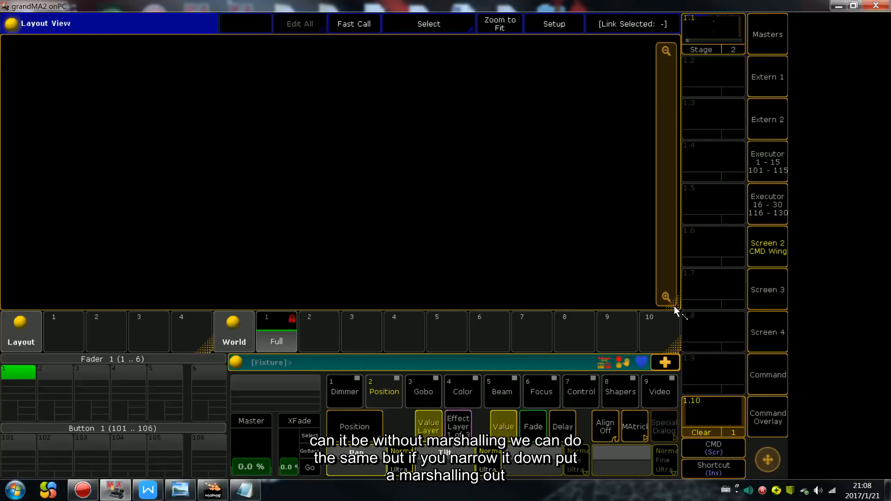
Step: Shorten the Layout View window by two rows and create a Groups pool window in the freed rows
{"action": "left_click_drag", "start_coordinate": [678, 302], "coordinate": [669, 251]}
{"action": "left_click", "coordinate": [6, 246]}
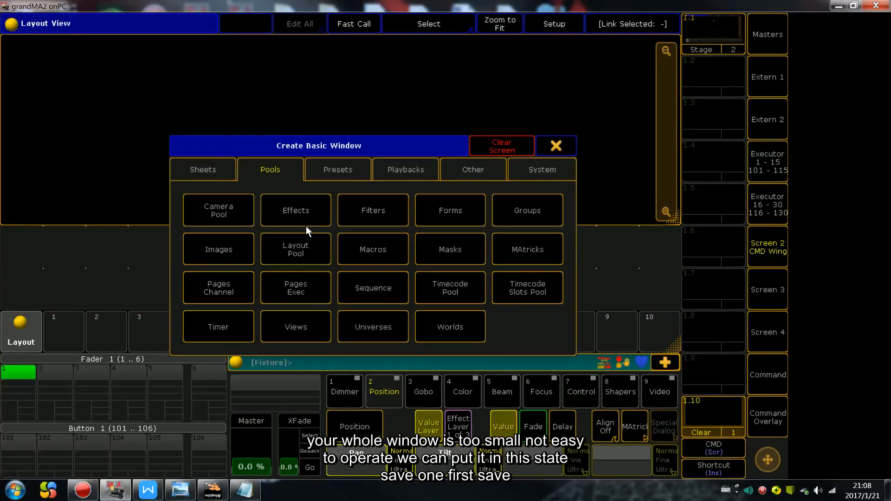
{"action": "left_click", "coordinate": [505, 215]}
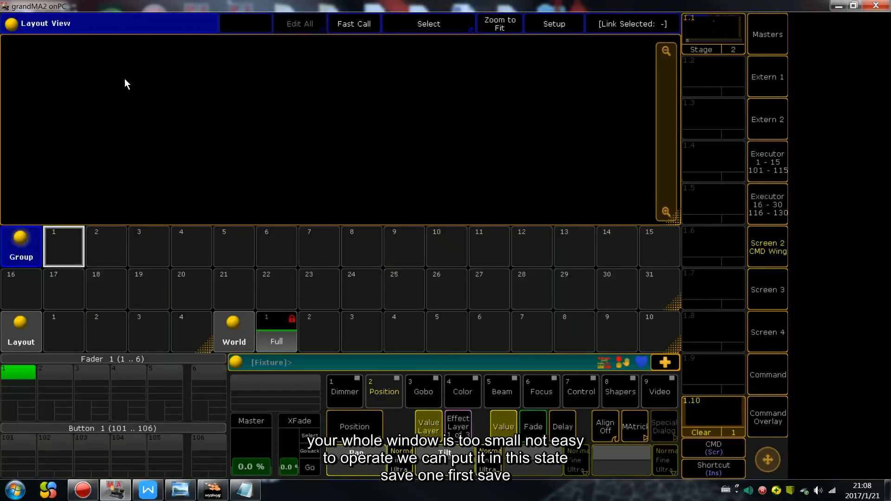
Step: Delete the Groups pool window and extend the Layout View window back down to the Layout and World pools
{"action": "left_click", "coordinate": [23, 239]}
{"action": "left_click", "coordinate": [520, 116]}
{"action": "left_click_drag", "start_coordinate": [676, 222], "coordinate": [682, 309]}
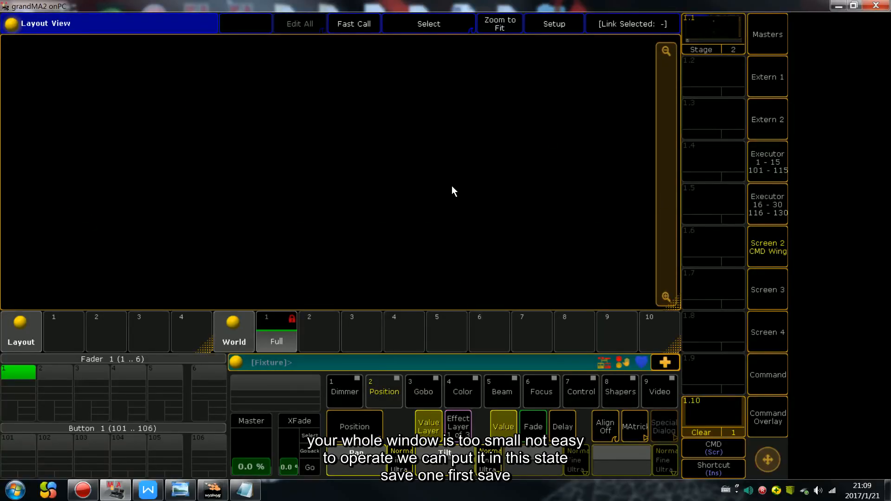
Step: Store the current Screen 2 arrangement as a view named Layout-1 on view button 1.2 and recall it
{"action": "key", "text": "s"}
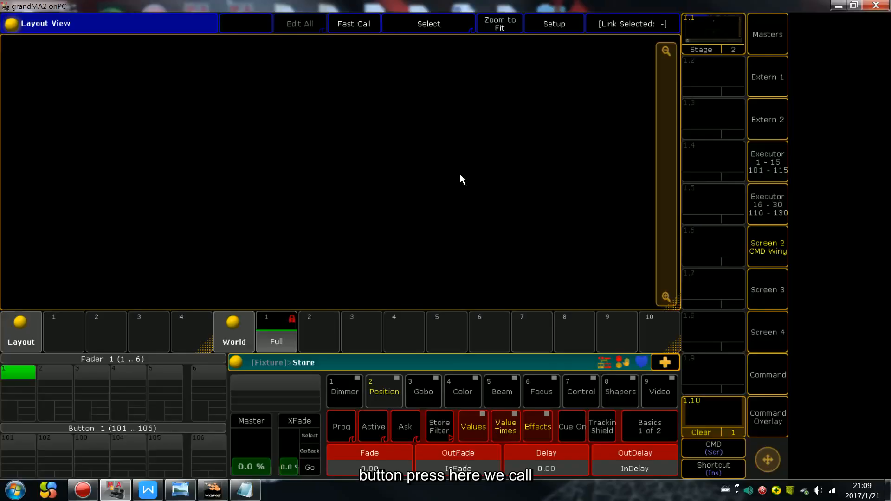
{"action": "left_click", "coordinate": [740, 77]}
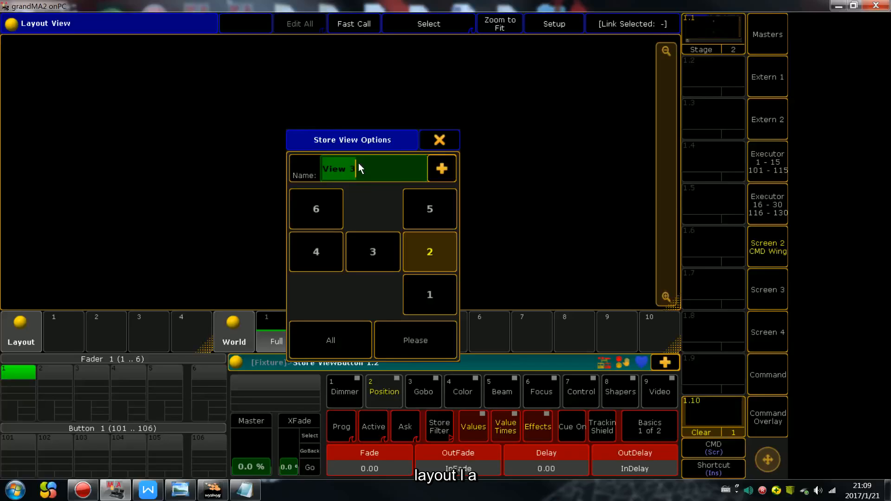
{"action": "type", "text": "Lay"}
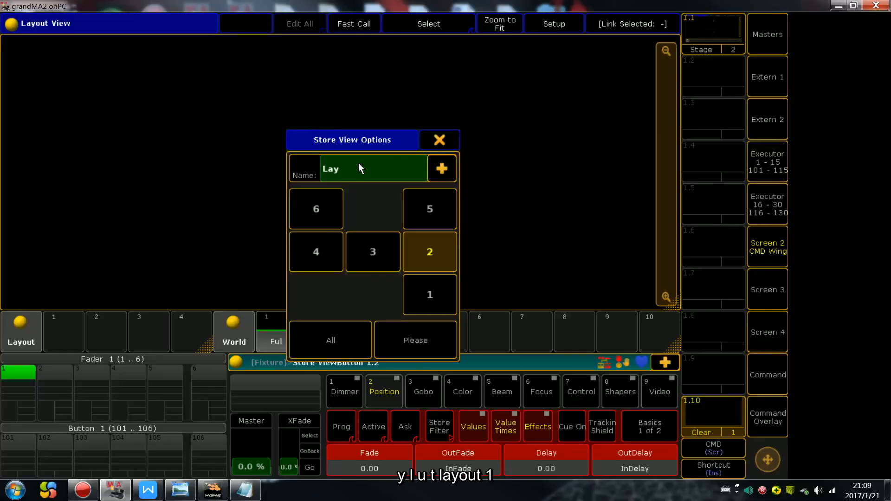
{"action": "type", "text": "out"}
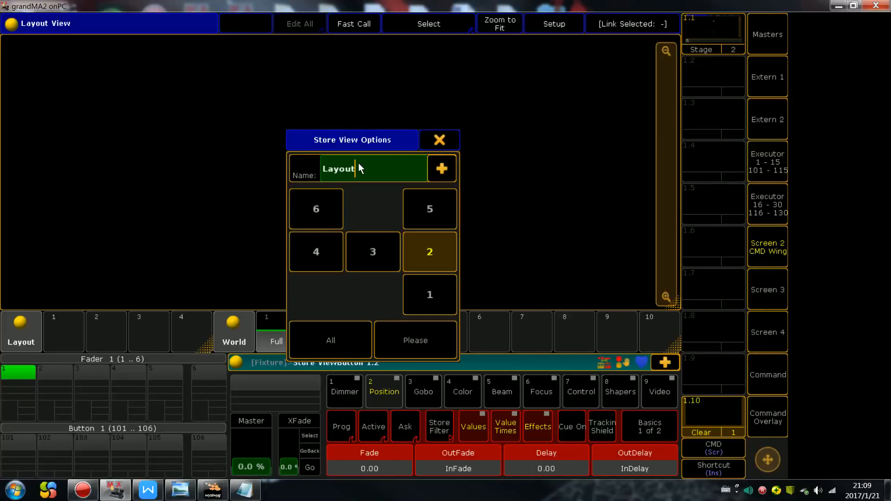
{"action": "type", "text": "-1"}
{"action": "key", "text": "Return"}
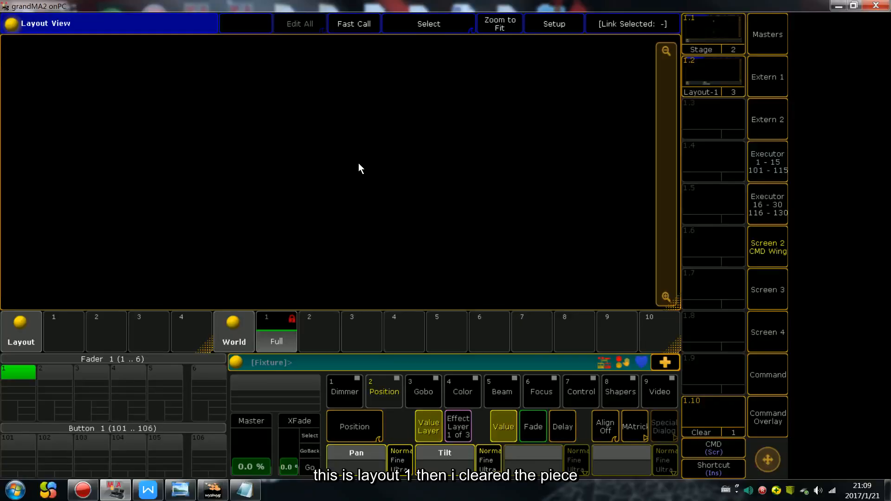
{"action": "left_click", "coordinate": [713, 86]}
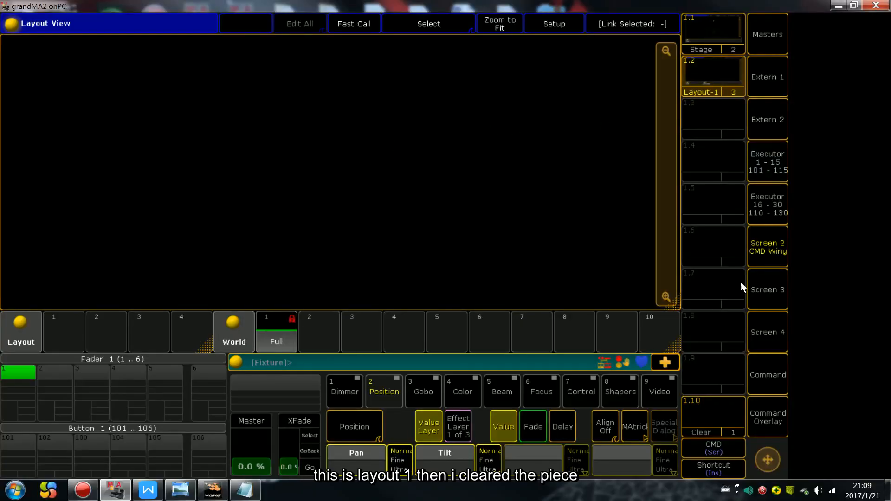
Step: Recall the empty Clear view and create a Groups pool window across the grid's two lowest rows
{"action": "left_click", "coordinate": [714, 418]}
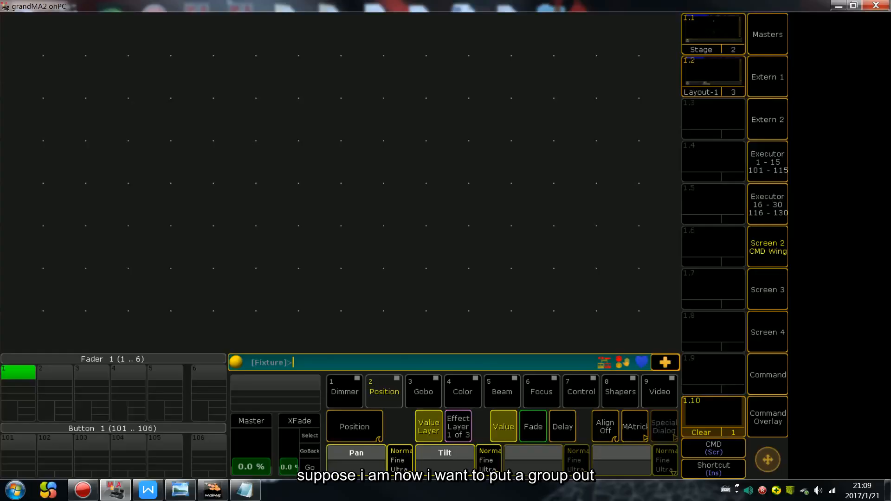
{"action": "left_click", "coordinate": [8, 273]}
{"action": "left_click", "coordinate": [526, 211]}
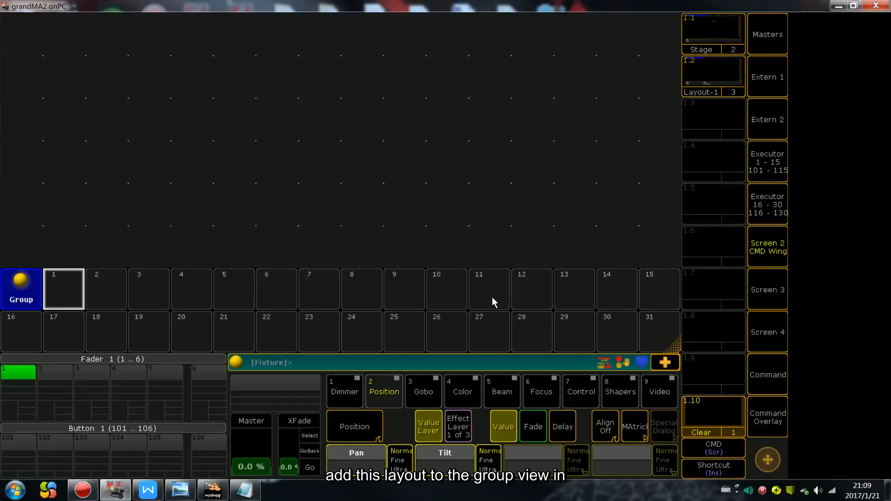
Step: Create a Layout View window filling the empty area above the Groups pool
{"action": "left_click", "coordinate": [14, 21]}
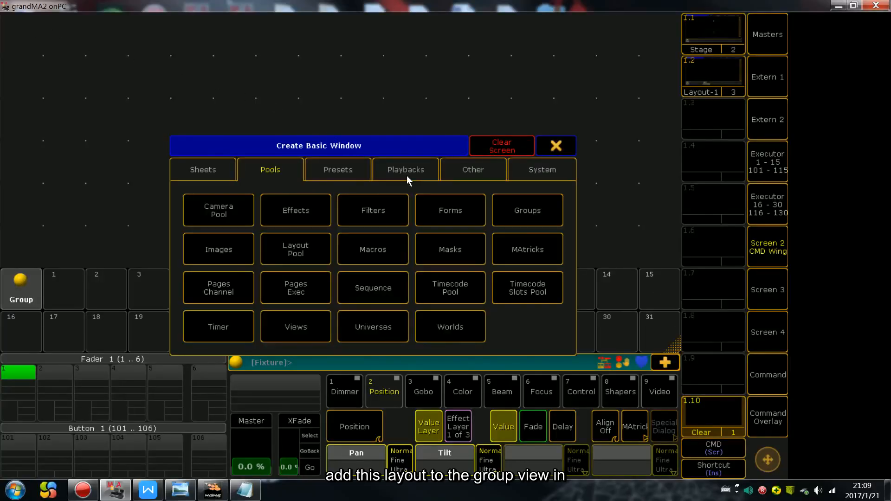
{"action": "left_click", "coordinate": [483, 174]}
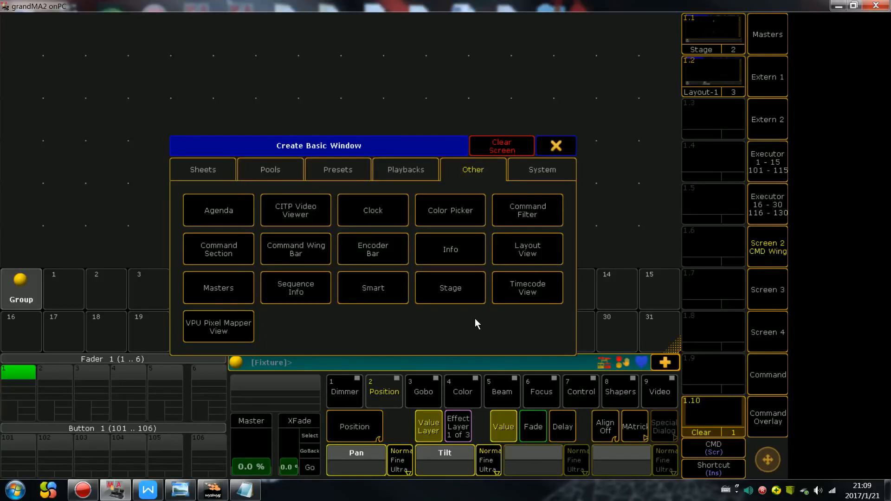
{"action": "left_click", "coordinate": [528, 253]}
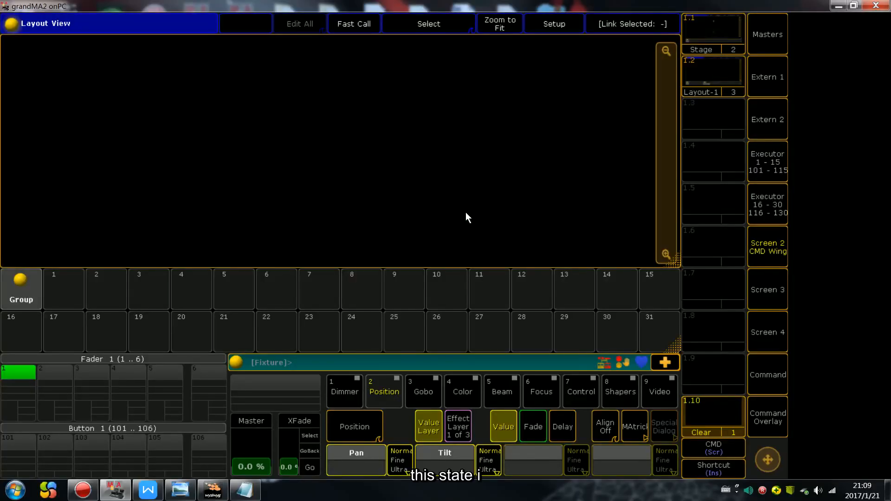
Step: Store the current Screen 2 arrangement as a view named layout-2 on view button 1.3
{"action": "key", "text": "s"}
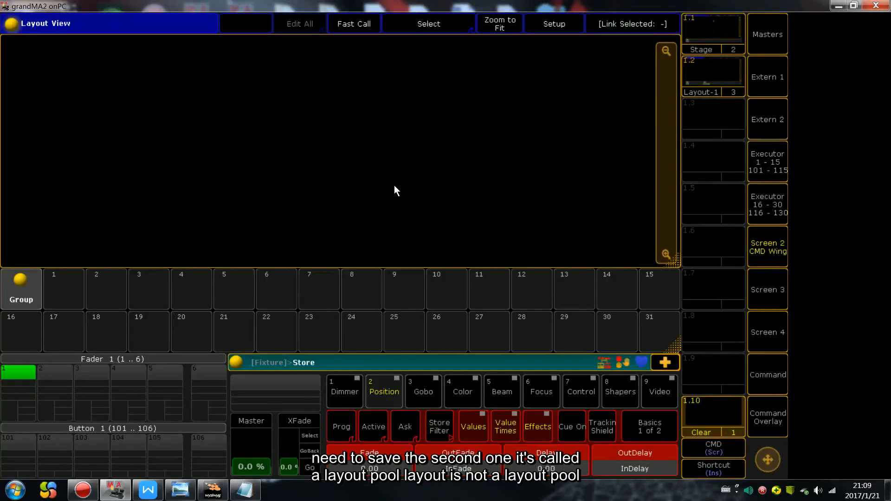
{"action": "left_click", "coordinate": [713, 119]}
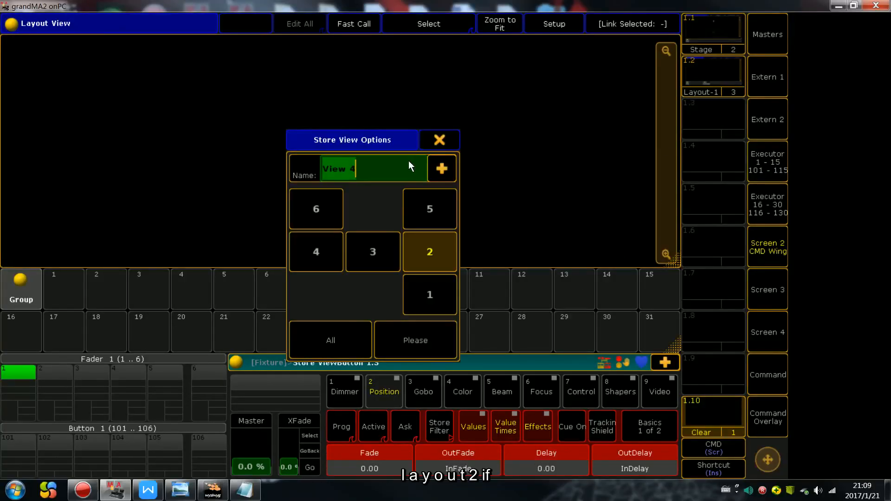
{"action": "key", "text": "BackSpace"}
{"action": "type", "text": "la"}
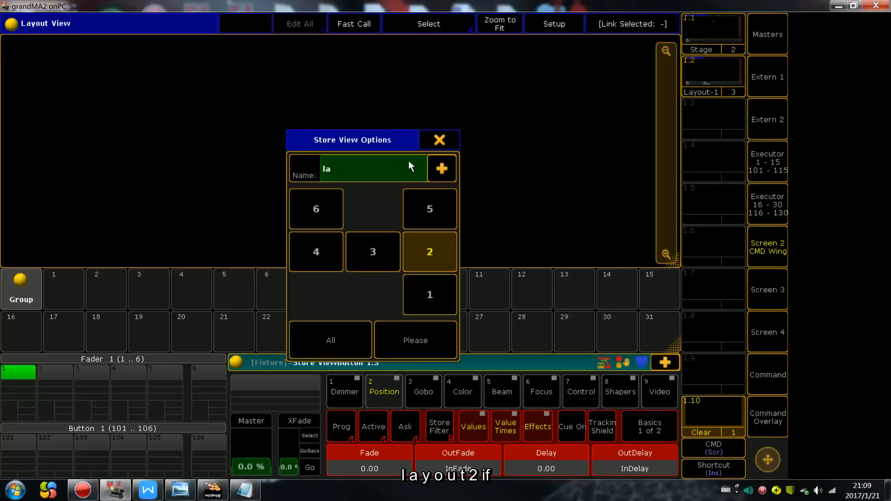
{"action": "type", "text": "you"}
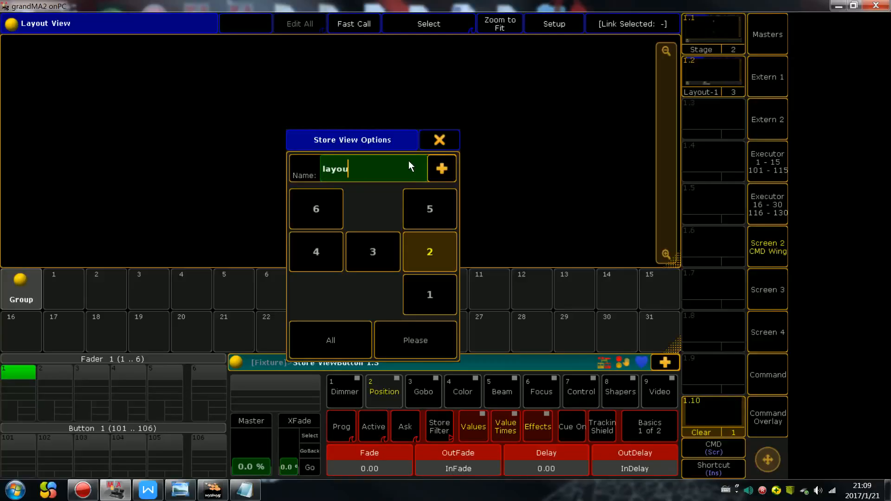
{"action": "type", "text": "t-2"}
{"action": "key", "text": "Return"}
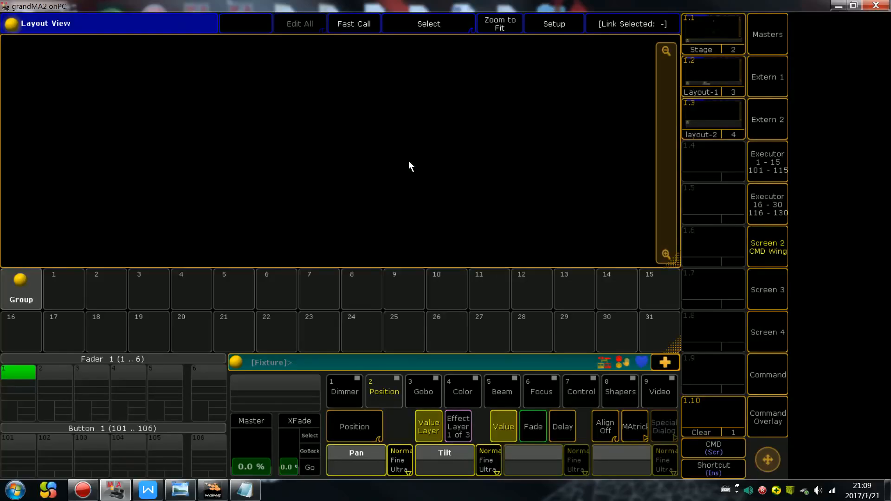
Step: Switch back and forth between the Layout-1 and layout-2 view buttons to compare them, ending on Layout-1
{"action": "left_click", "coordinate": [138, 297]}
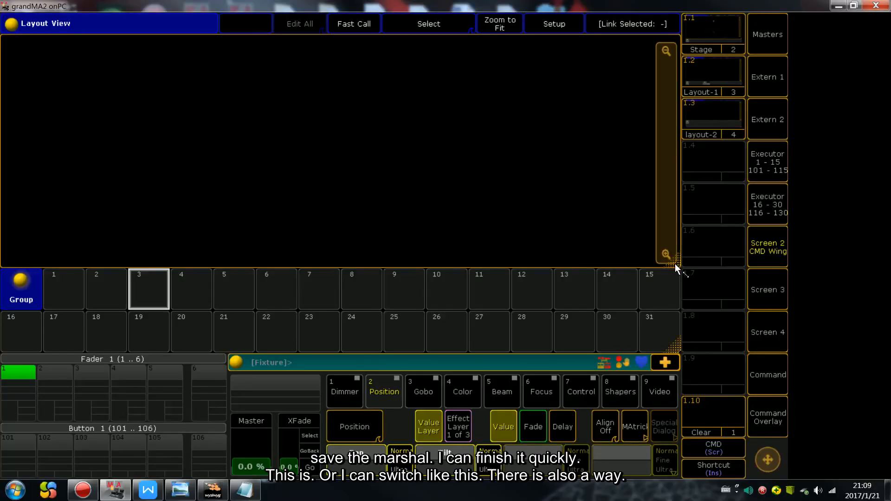
{"action": "left_click", "coordinate": [708, 84]}
{"action": "left_click", "coordinate": [714, 113]}
{"action": "left_click", "coordinate": [714, 84]}
{"action": "left_click", "coordinate": [714, 113]}
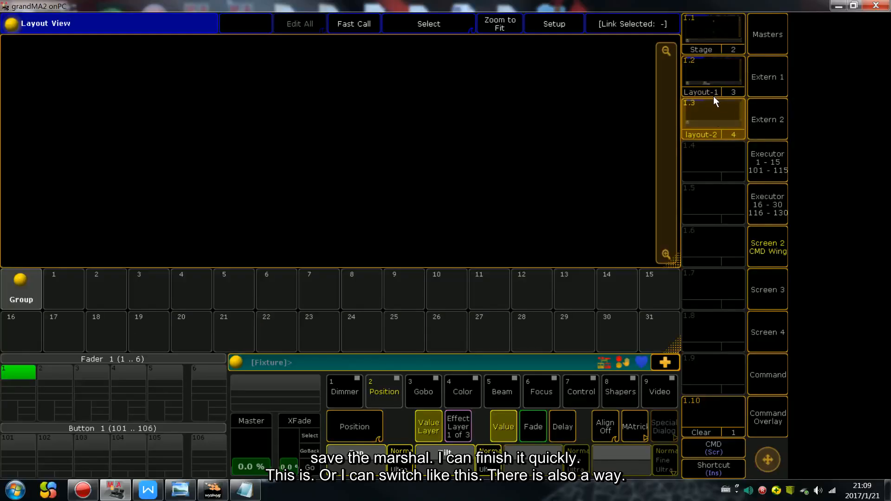
{"action": "left_click", "coordinate": [714, 84]}
{"action": "left_click", "coordinate": [714, 112]}
{"action": "left_click", "coordinate": [712, 78]}
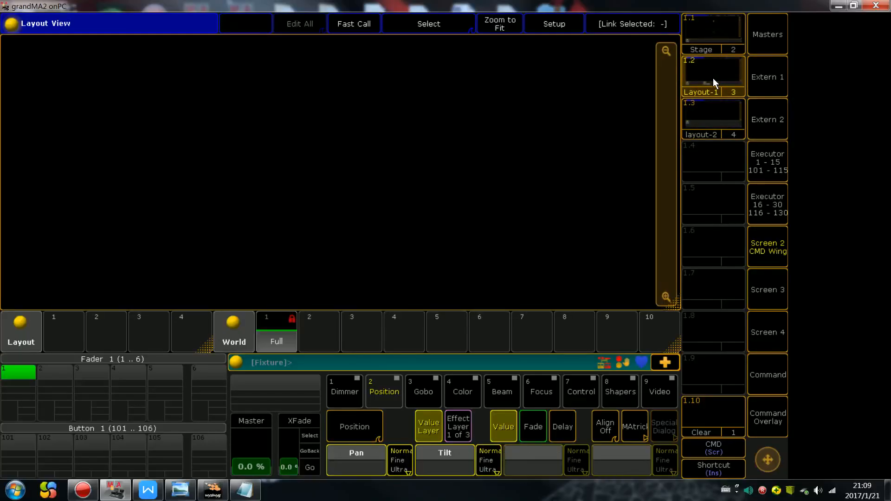
Step: Narrow the World pool by three columns and create a Views pool there, scrolled to Layout-1 and layout-2
{"action": "left_click", "coordinate": [675, 347]}
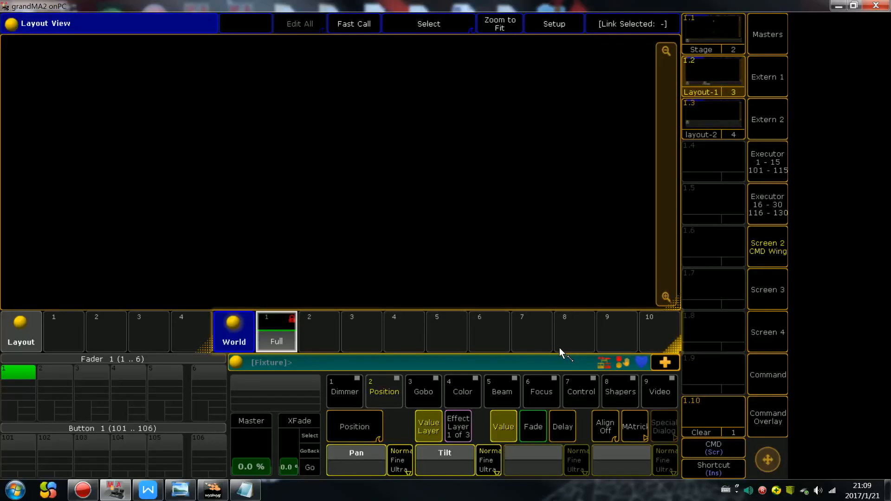
{"action": "left_click_drag", "start_coordinate": [548, 355], "coordinate": [551, 355]}
{"action": "left_click", "coordinate": [558, 325]}
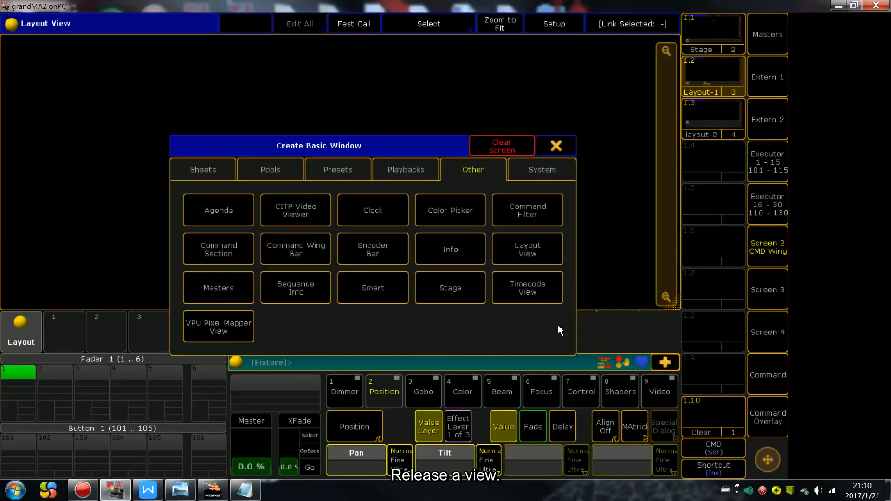
{"action": "left_click", "coordinate": [269, 172]}
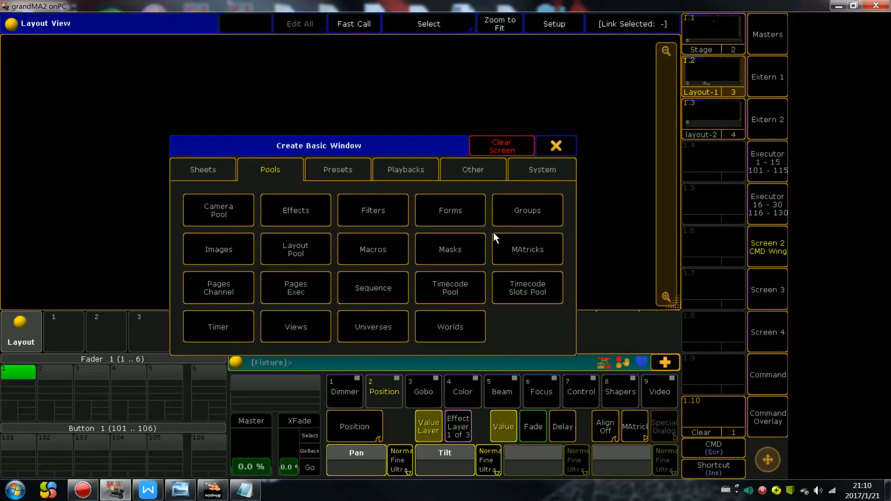
{"action": "left_click", "coordinate": [297, 327]}
{"action": "scroll", "coordinate": [622, 342], "scroll_direction": "down", "scroll_amount": 1}
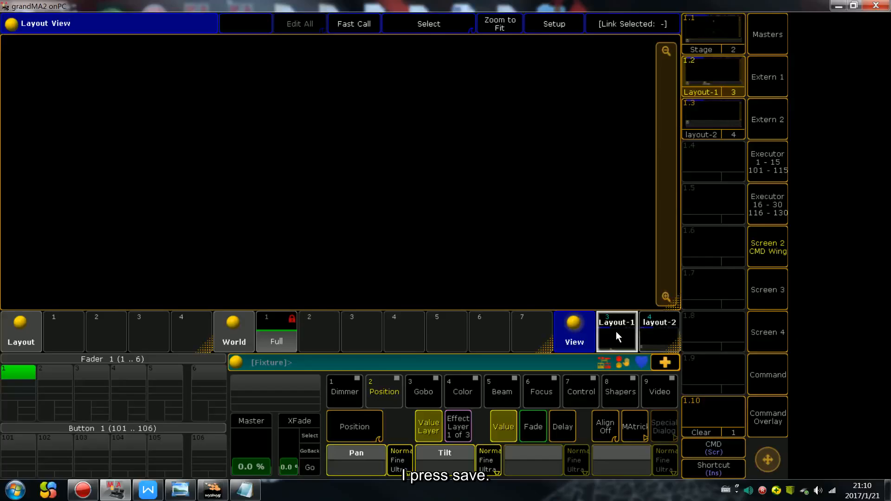
Step: Overwrite Layout-1 on view button 1.2 with the current arrangement and recall layout-2 from the View pool
{"action": "key", "text": "s"}
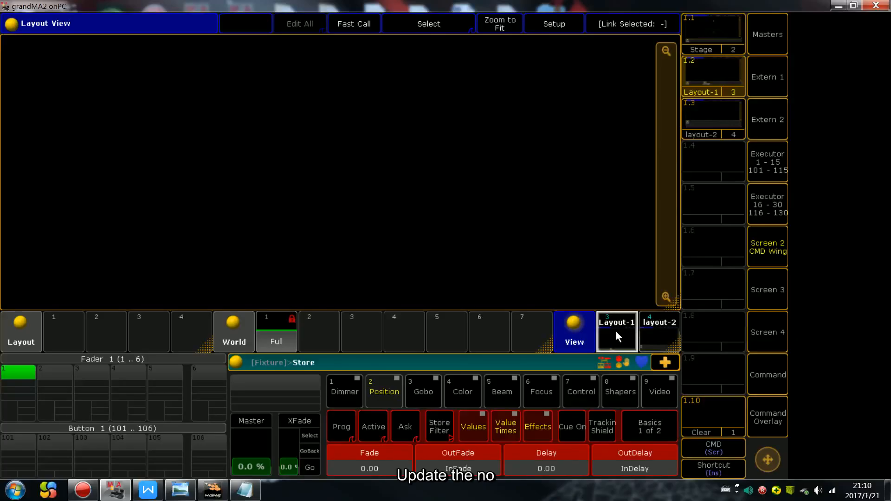
{"action": "left_click", "coordinate": [721, 77]}
{"action": "left_click", "coordinate": [432, 329]}
{"action": "left_click", "coordinate": [649, 339]}
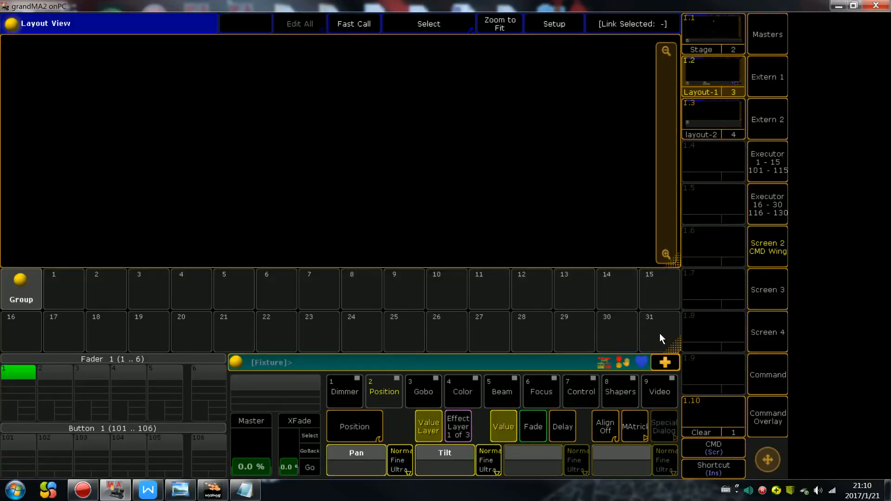
Step: Narrow the Groups pool by two columns and create a Views pool there, scrolled to Clear, Stage and Layout-1
{"action": "left_click", "coordinate": [673, 345]}
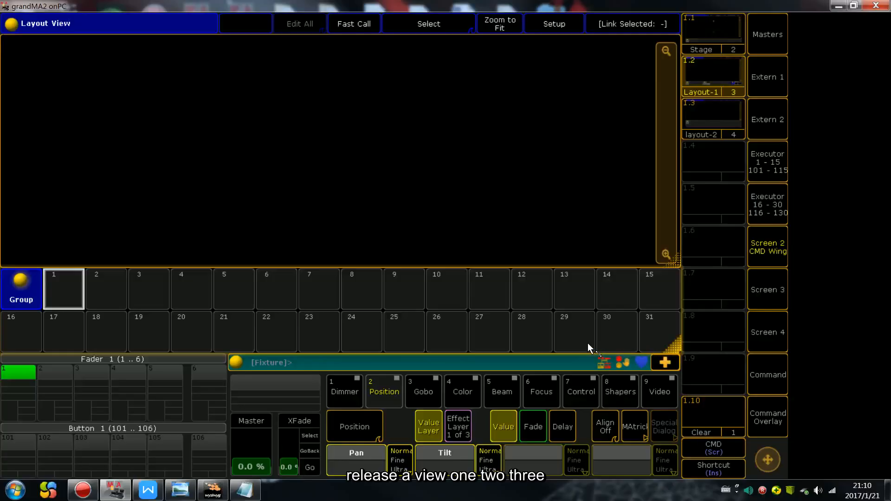
{"action": "left_click_drag", "start_coordinate": [600, 347], "coordinate": [597, 347]}
{"action": "left_click", "coordinate": [605, 272]}
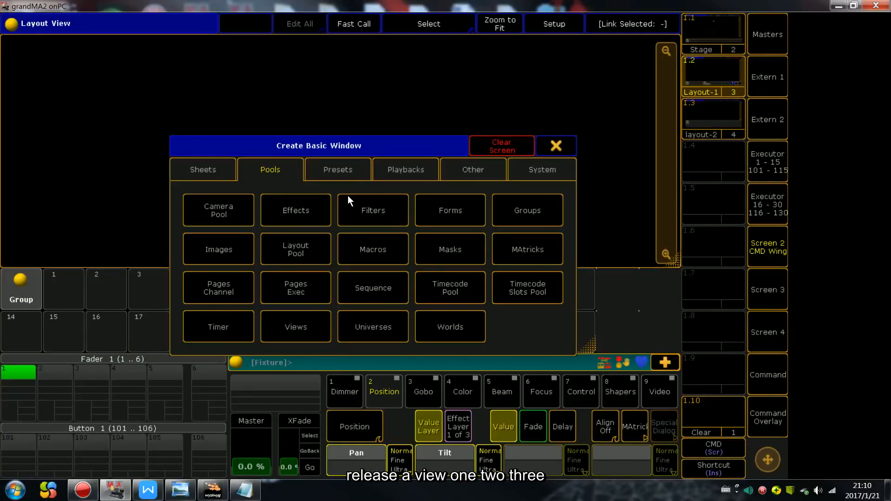
{"action": "left_click", "coordinate": [310, 321]}
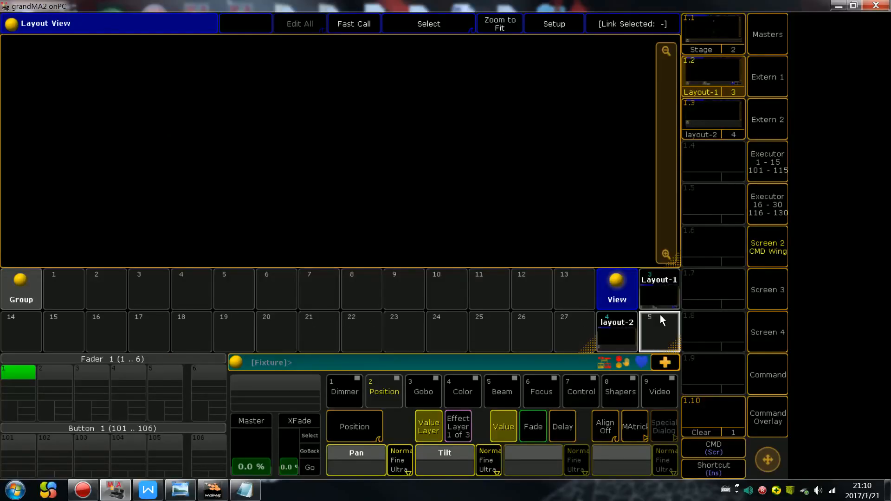
{"action": "scroll", "coordinate": [659, 320], "scroll_direction": "up", "scroll_amount": 2}
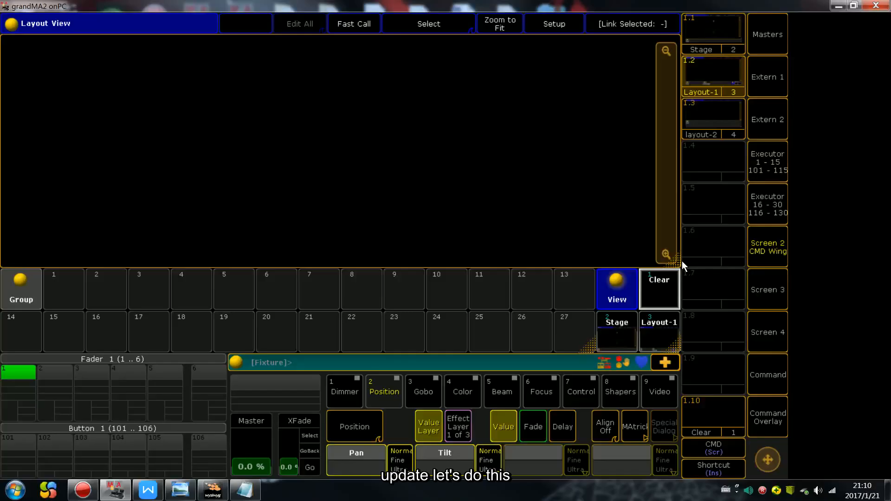
Step: Overwrite layout-2 on view button 1.3 with the current arrangement and recall Stage from the View pool
{"action": "key", "text": "s"}
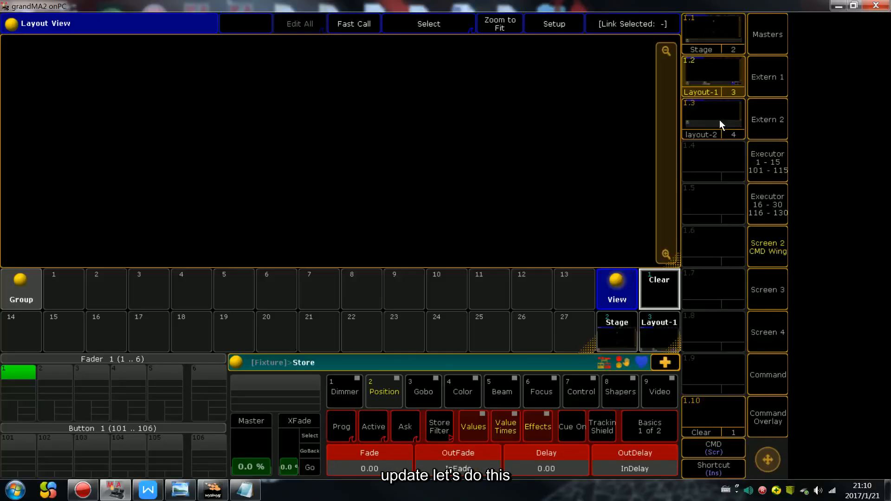
{"action": "left_click", "coordinate": [723, 119]}
{"action": "left_click", "coordinate": [454, 352]}
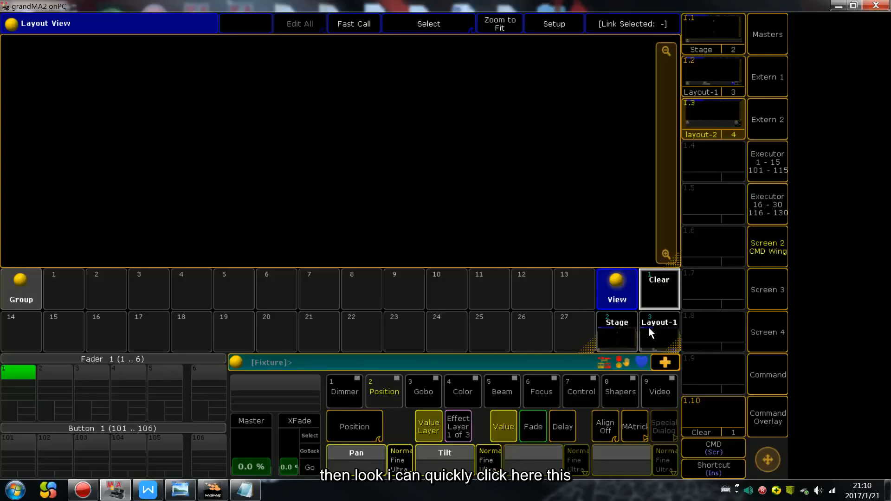
{"action": "left_click", "coordinate": [619, 332]}
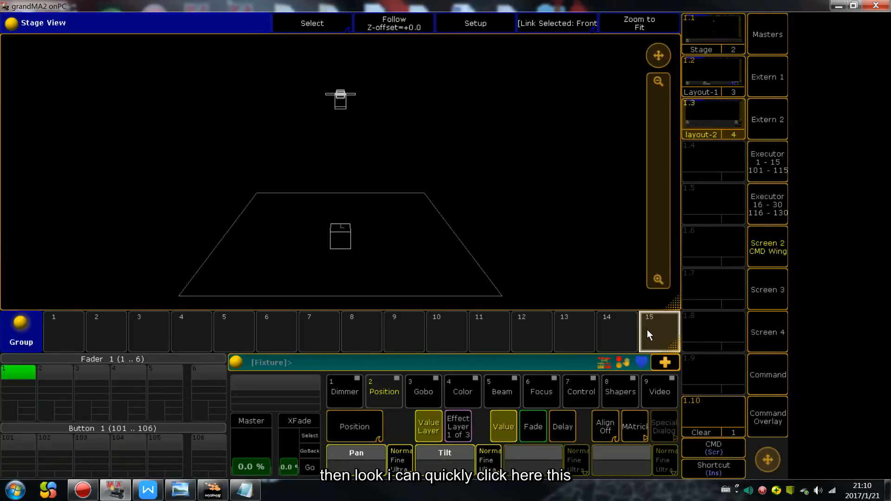
Step: Recall Layout-1 and store its current arrangement over view button 1.2 again
{"action": "left_click", "coordinate": [721, 65]}
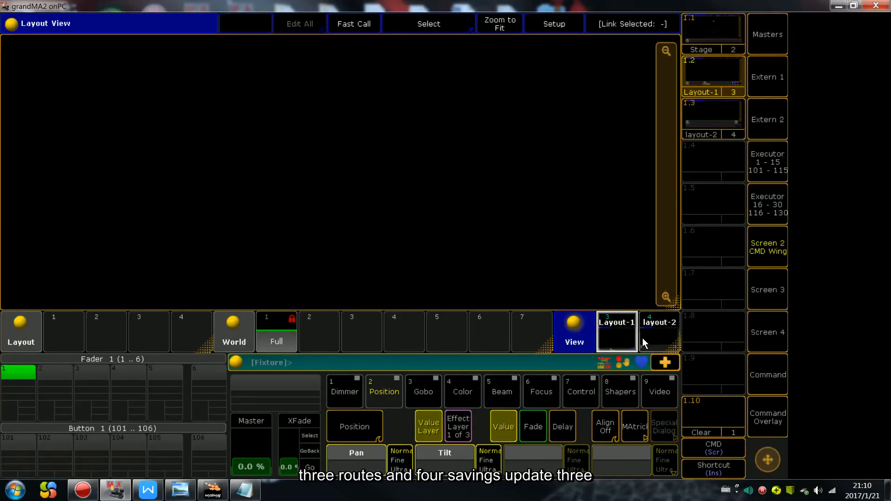
{"action": "key", "text": "s"}
{"action": "left_click", "coordinate": [731, 76]}
{"action": "left_click", "coordinate": [430, 342]}
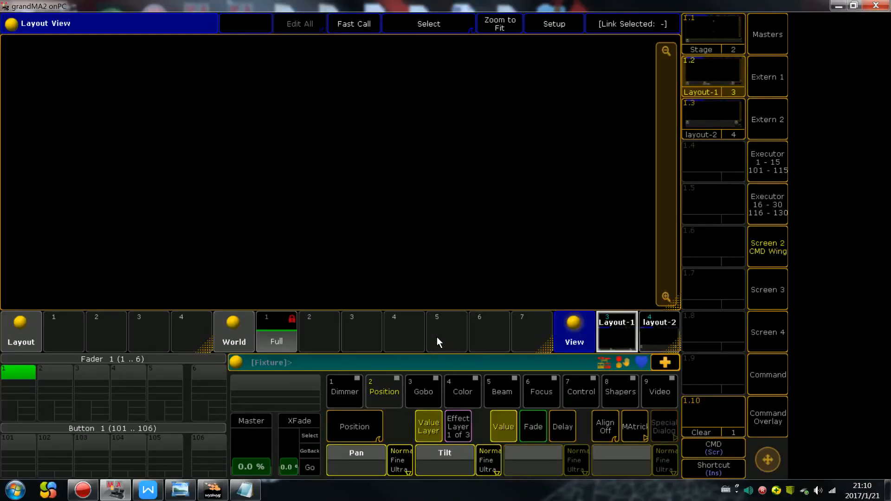
Step: Check quick switching between Layout-1 and layout-2 from the View pool, ending on the layout-2 view
{"action": "left_click", "coordinate": [648, 332]}
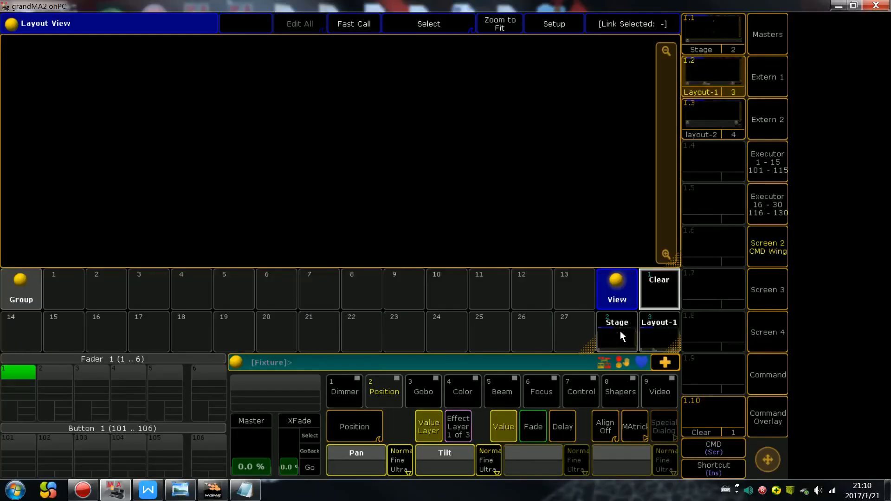
{"action": "left_click", "coordinate": [650, 330]}
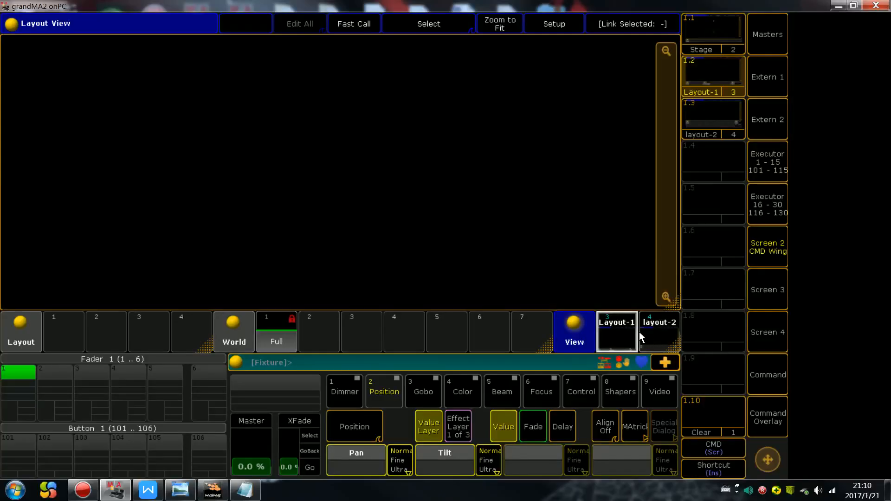
{"action": "left_click", "coordinate": [653, 332]}
{"action": "left_click", "coordinate": [654, 332]}
{"action": "left_click", "coordinate": [654, 332]}
{"action": "left_click", "coordinate": [654, 332]}
{"action": "left_click", "coordinate": [654, 333]}
{"action": "left_click", "coordinate": [653, 333]}
{"action": "left_click", "coordinate": [653, 332]}
{"action": "left_click", "coordinate": [654, 332]}
{"action": "left_click", "coordinate": [654, 333]}
{"action": "left_click", "coordinate": [653, 332]}
{"action": "left_click", "coordinate": [653, 332]}
{"action": "left_click", "coordinate": [654, 333]}
{"action": "left_click", "coordinate": [653, 333]}
{"action": "left_click", "coordinate": [653, 332]}
{"action": "left_click", "coordinate": [653, 333]}
{"action": "left_click", "coordinate": [653, 333]}
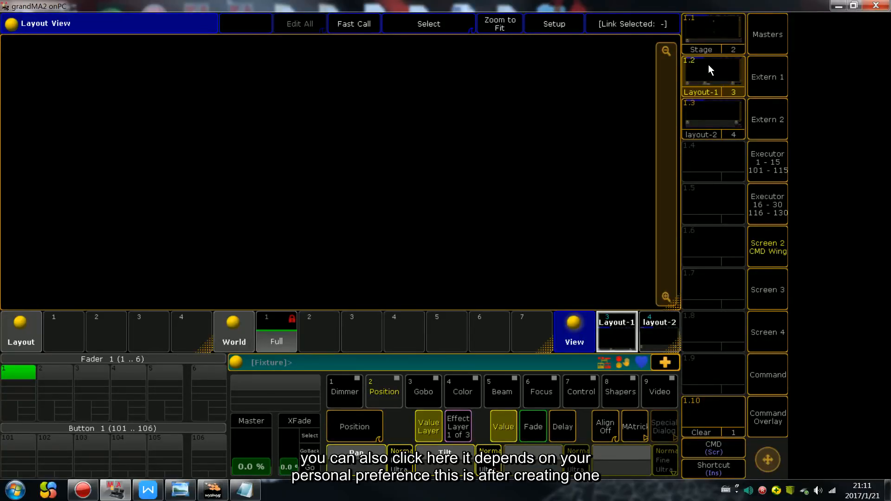
{"action": "left_click", "coordinate": [662, 336]}
{"action": "left_click", "coordinate": [662, 336]}
{"action": "left_click", "coordinate": [662, 336]}
{"action": "left_click", "coordinate": [662, 336]}
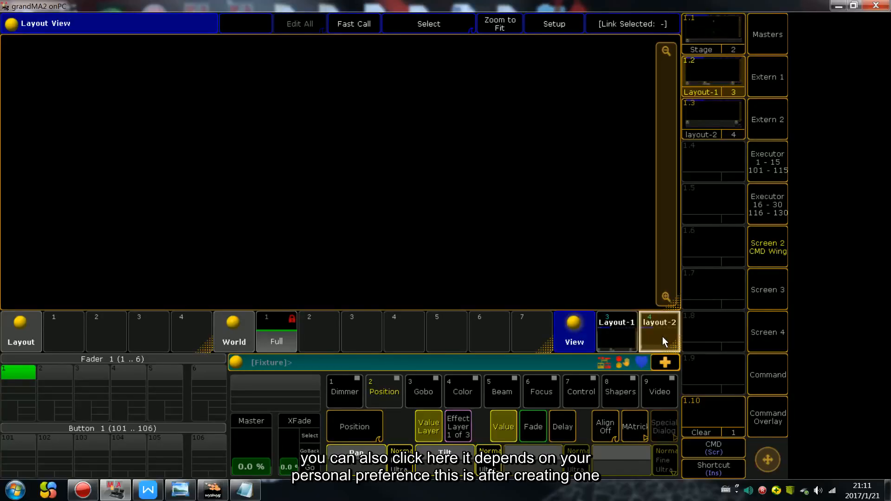
{"action": "left_click", "coordinate": [662, 336]}
{"action": "left_click", "coordinate": [720, 113]}
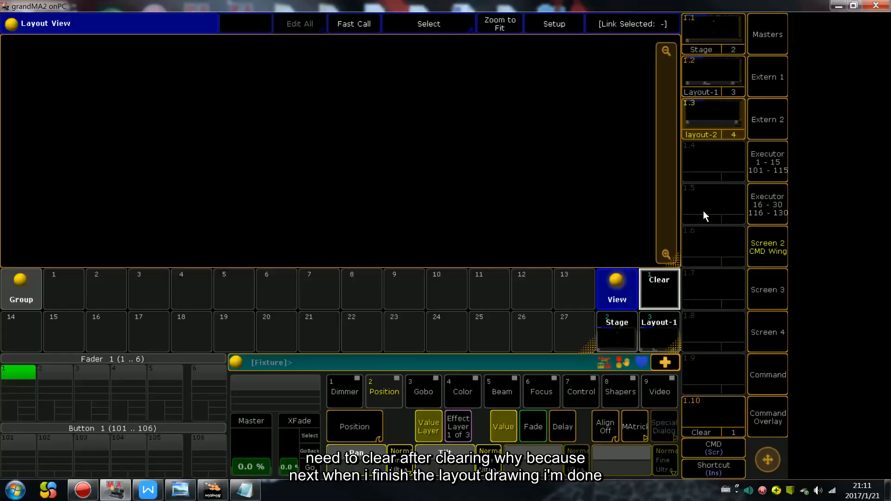
Step: Recall the empty Clear view and create a Groups pool on the two lowest rows with a Macros pool directly above it
{"action": "left_click", "coordinate": [721, 419]}
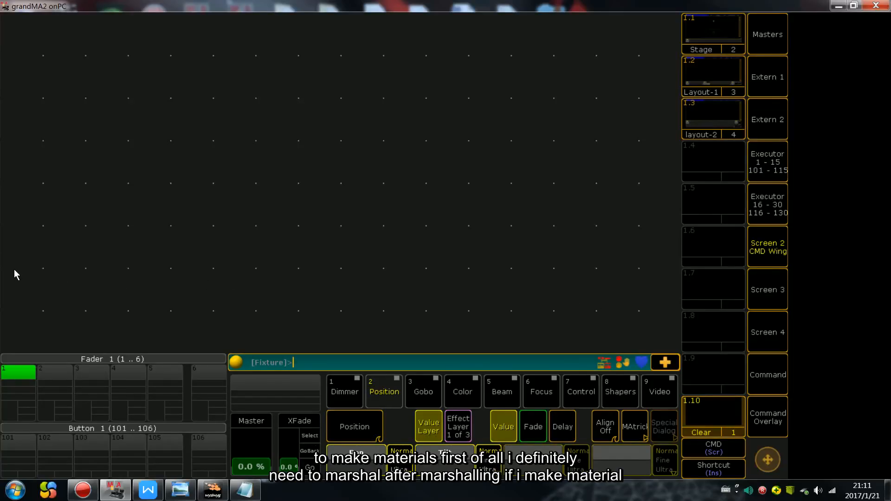
{"action": "left_click", "coordinate": [305, 161]}
{"action": "left_click", "coordinate": [536, 220]}
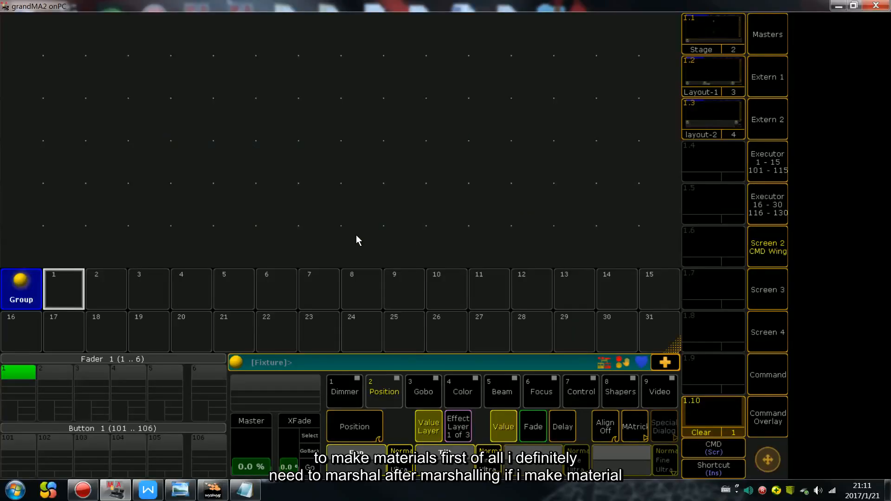
{"action": "left_click", "coordinate": [12, 225]}
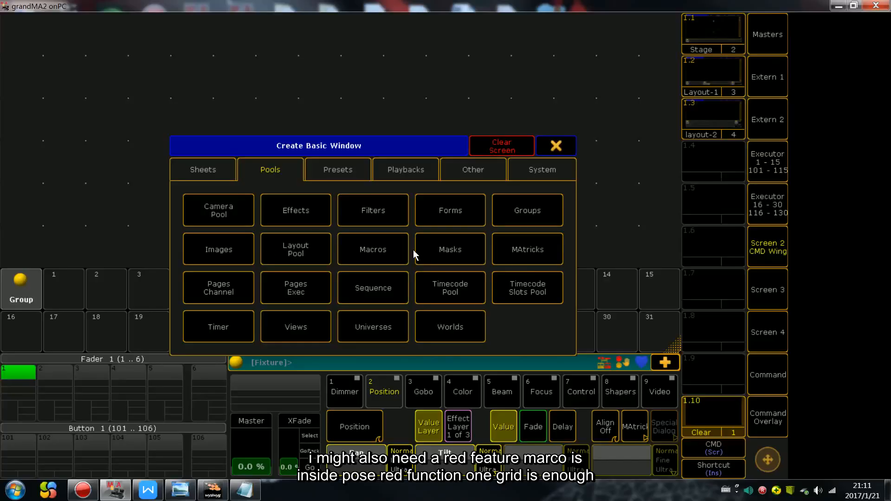
{"action": "left_click", "coordinate": [343, 240]}
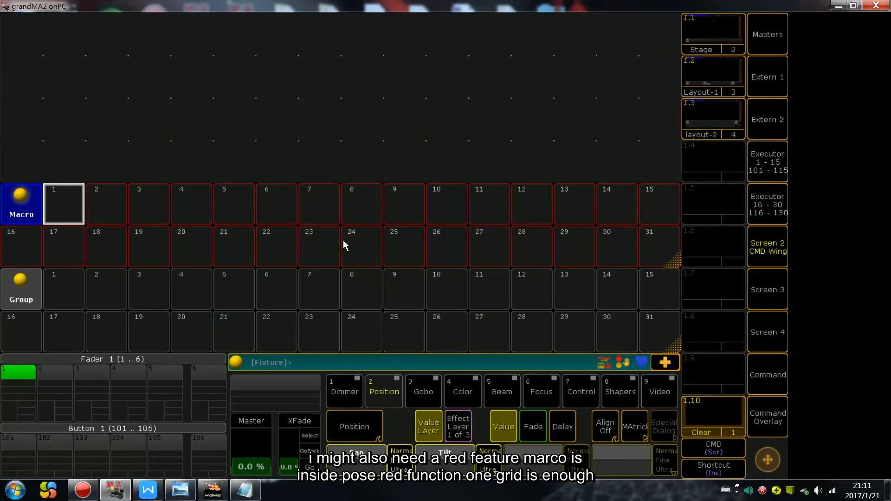
Step: Reduce the Macro pool to a single row and move it down directly above the Group pool
{"action": "left_click_drag", "start_coordinate": [678, 261], "coordinate": [659, 215]}
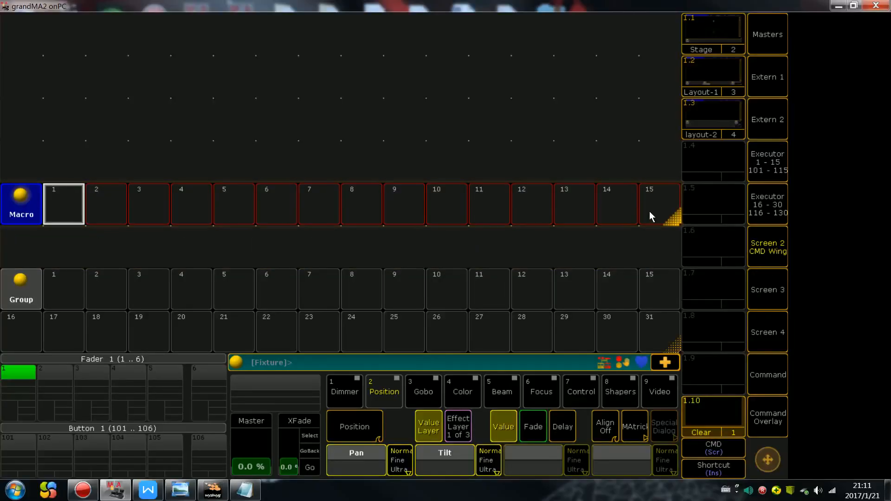
{"action": "left_click_drag", "start_coordinate": [29, 218], "coordinate": [40, 262]}
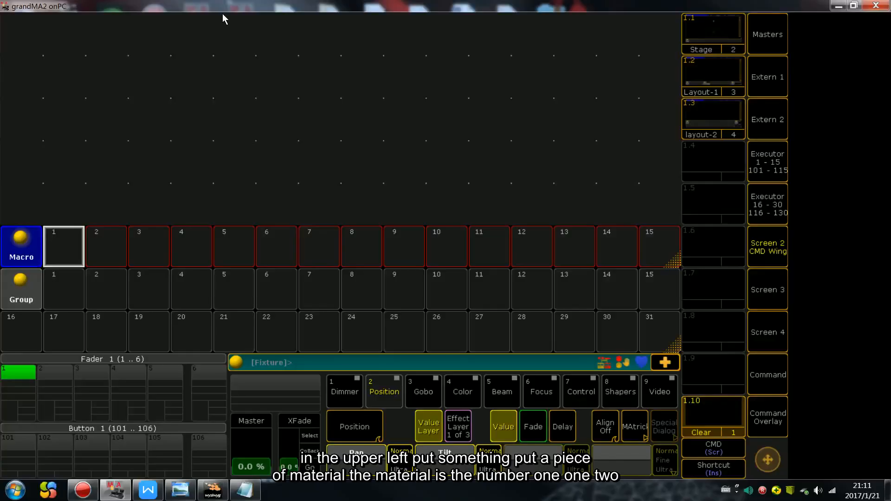
Step: Create a Dynamic preset pool covering the left half of the free area above the Macro pool
{"action": "left_click", "coordinate": [8, 21]}
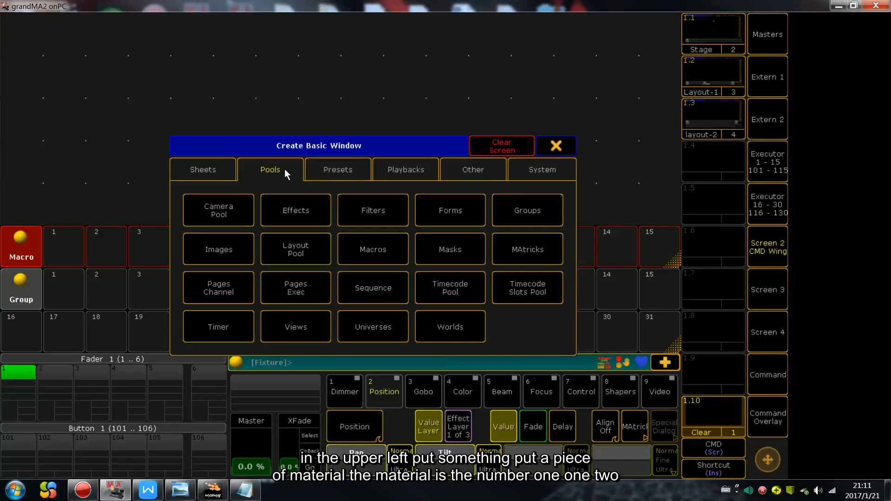
{"action": "left_click", "coordinate": [219, 167]}
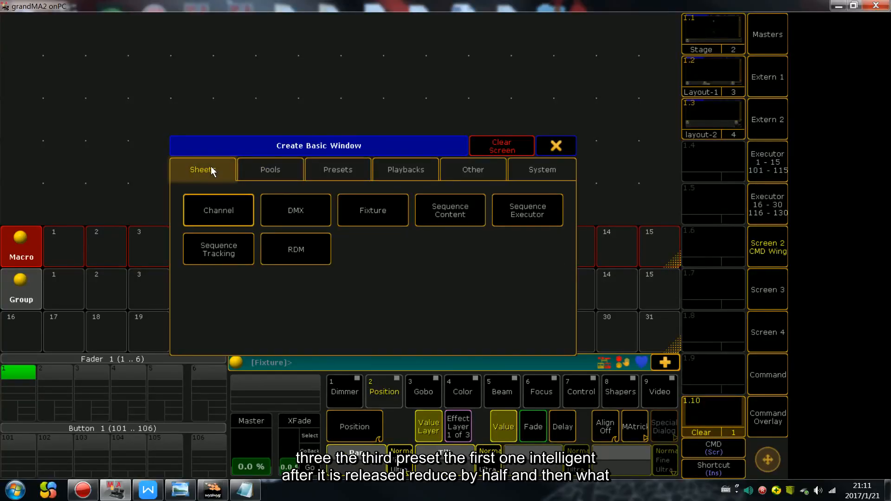
{"action": "left_click", "coordinate": [269, 169]}
{"action": "left_click", "coordinate": [335, 170]}
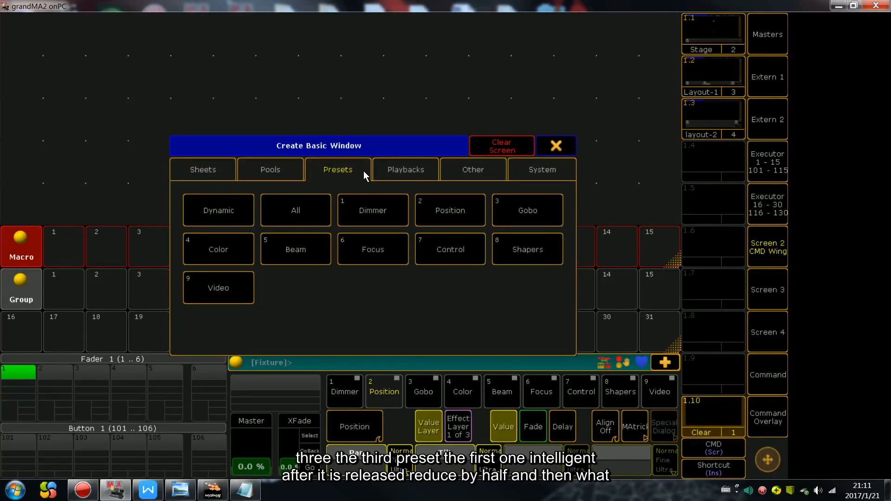
{"action": "left_click", "coordinate": [238, 206]}
{"action": "left_click_drag", "start_coordinate": [669, 218], "coordinate": [645, 219]}
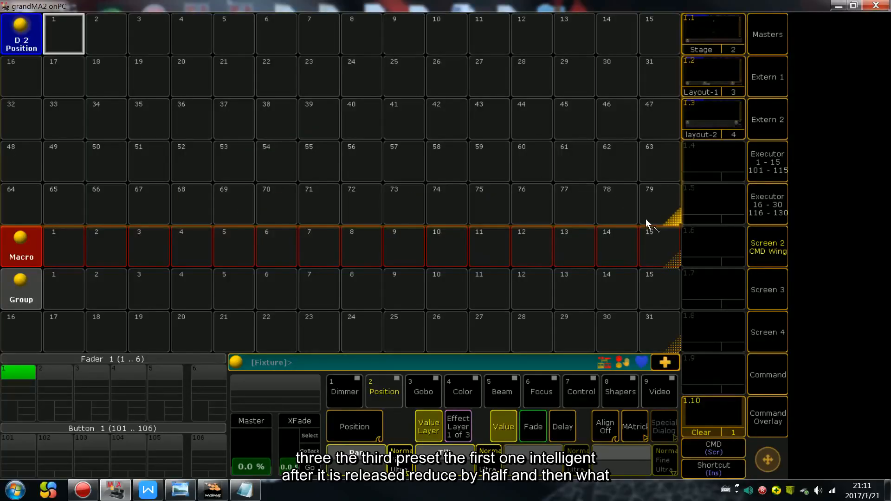
{"action": "left_click_drag", "start_coordinate": [338, 210], "coordinate": [339, 211]}
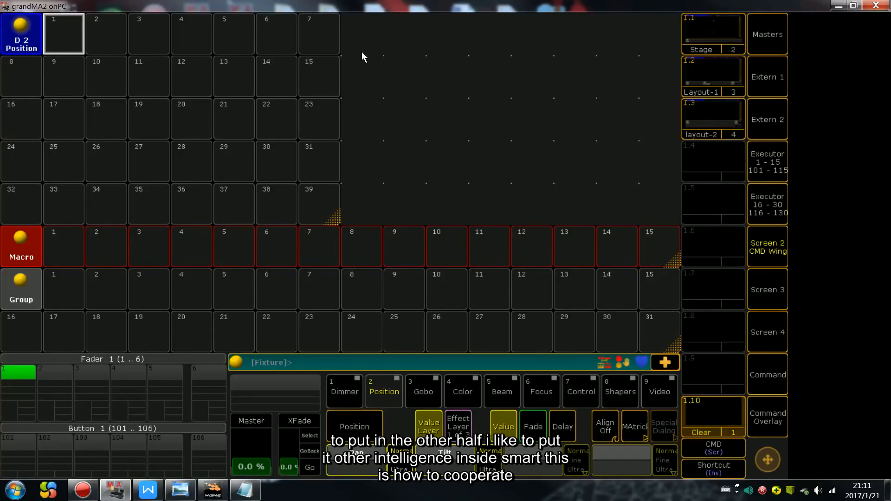
Step: Add a Smart window in the empty area beside the Dynamic preset pool
{"action": "left_click", "coordinate": [350, 19]}
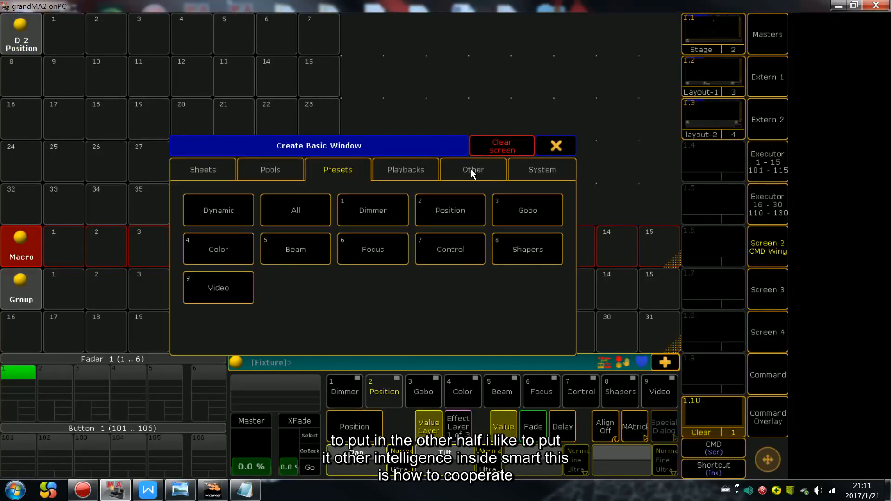
{"action": "left_click", "coordinate": [458, 171]}
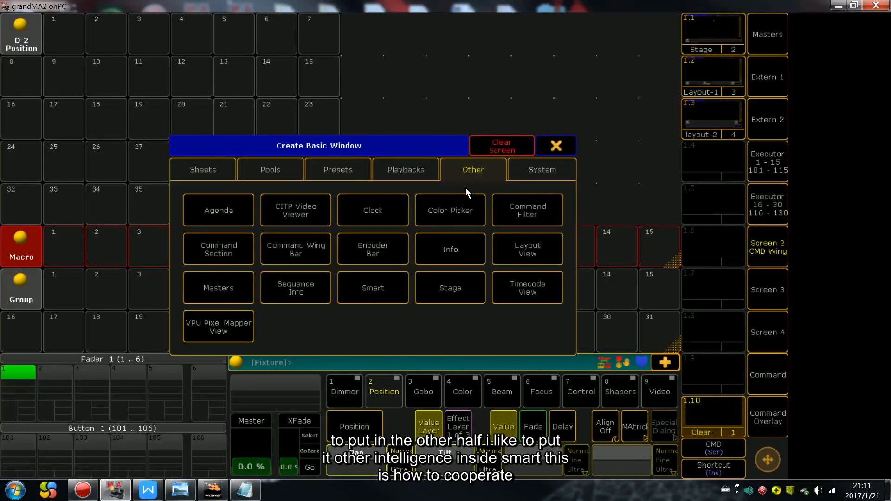
{"action": "left_click", "coordinate": [381, 291]}
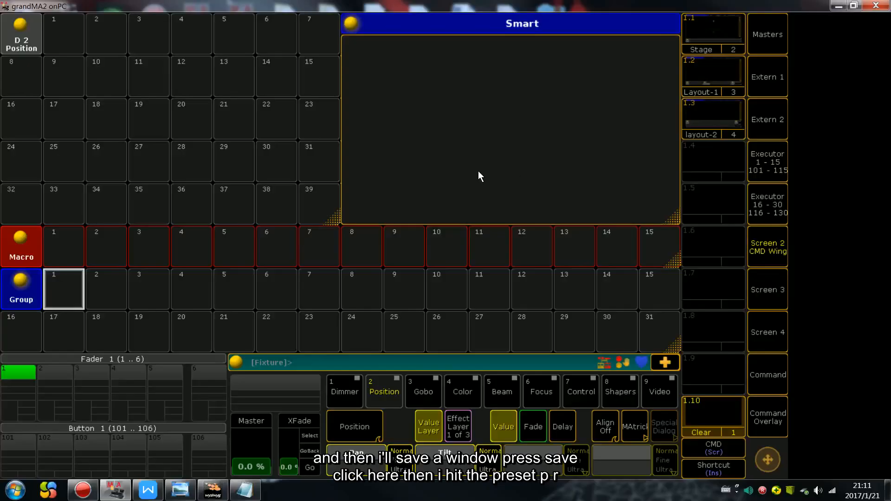
Step: Store the current Screen 2 arrangement on view button 1.4 with the name preset
{"action": "key", "text": "s"}
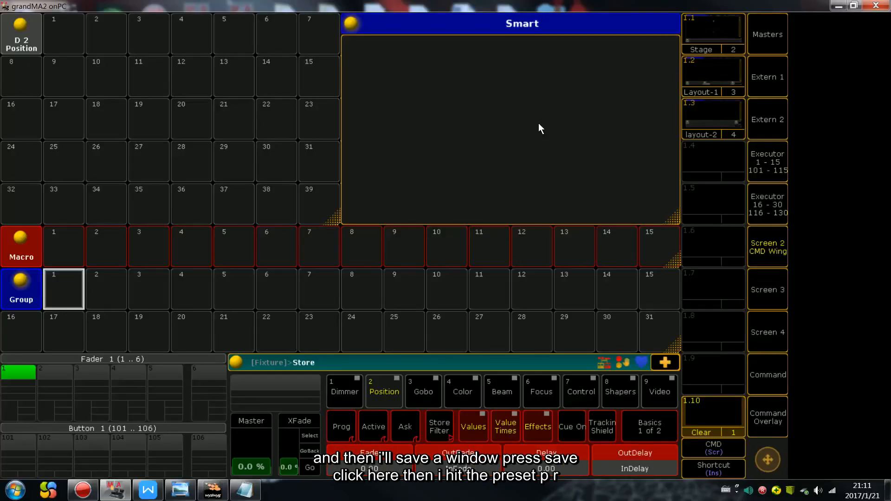
{"action": "left_click", "coordinate": [703, 161]}
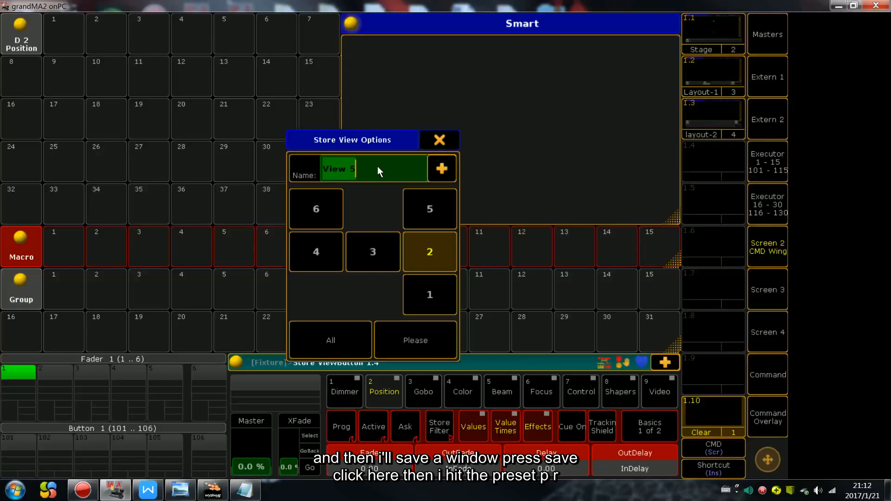
{"action": "type", "text": "p"}
{"action": "type", "text": "r"}
{"action": "key", "text": "BackSpace"}
{"action": "type", "text": "re"}
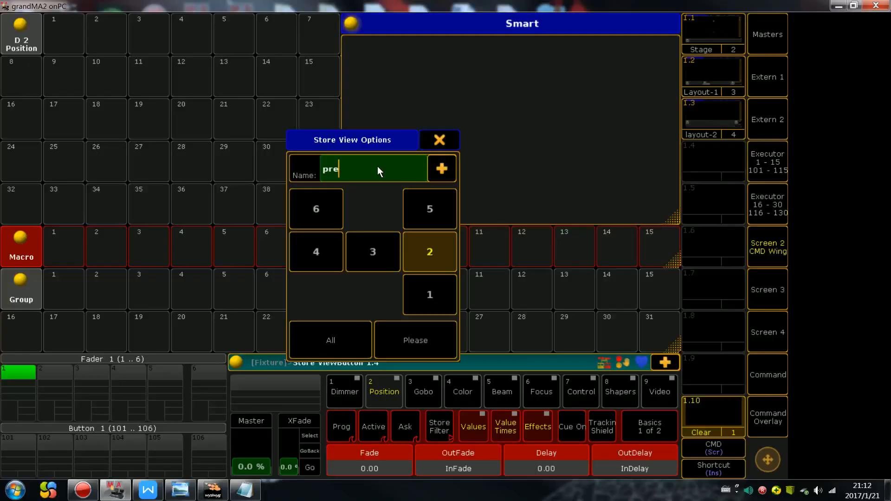
{"action": "type", "text": "set"}
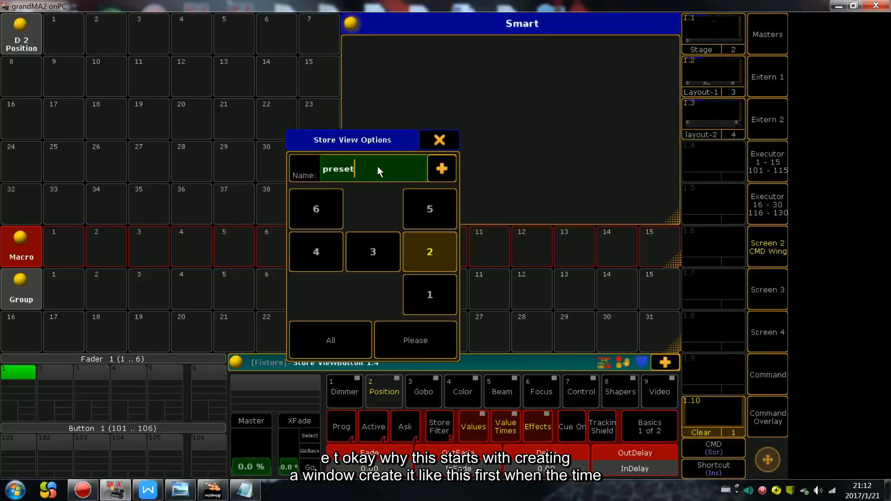
{"action": "key", "text": "Return"}
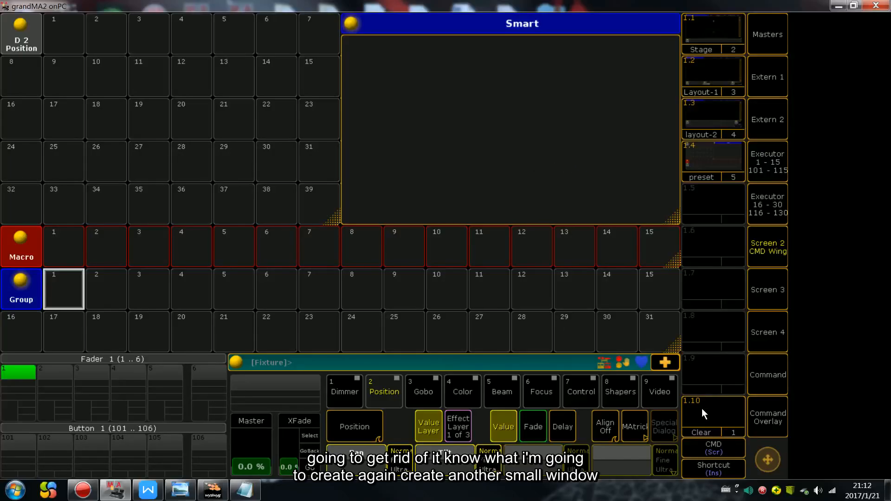
Step: Recall the empty Clear view and create a Dynamic preset pool on the left half of the three lowest rows
{"action": "left_click", "coordinate": [687, 434]}
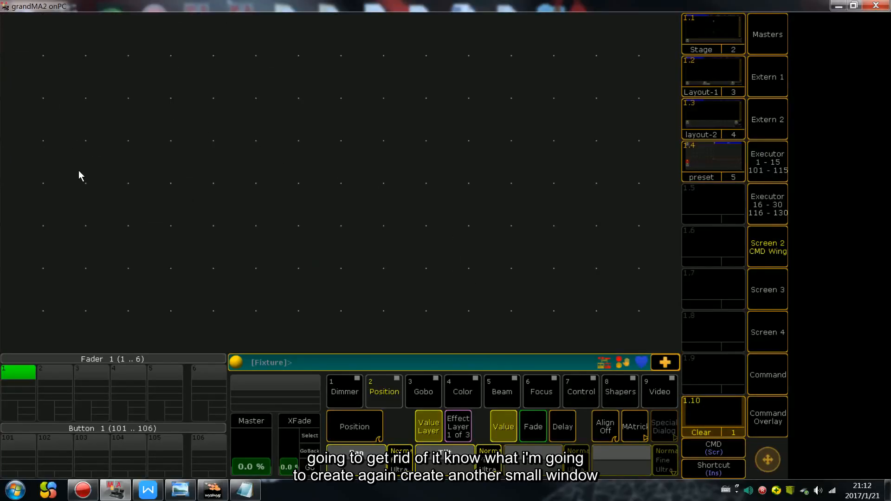
{"action": "left_click", "coordinate": [9, 231]}
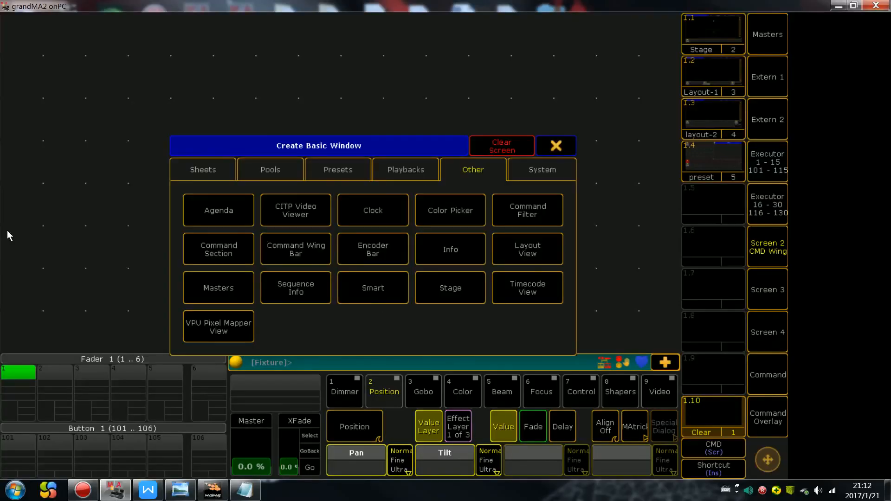
{"action": "left_click", "coordinate": [278, 174]}
{"action": "left_click", "coordinate": [318, 170]}
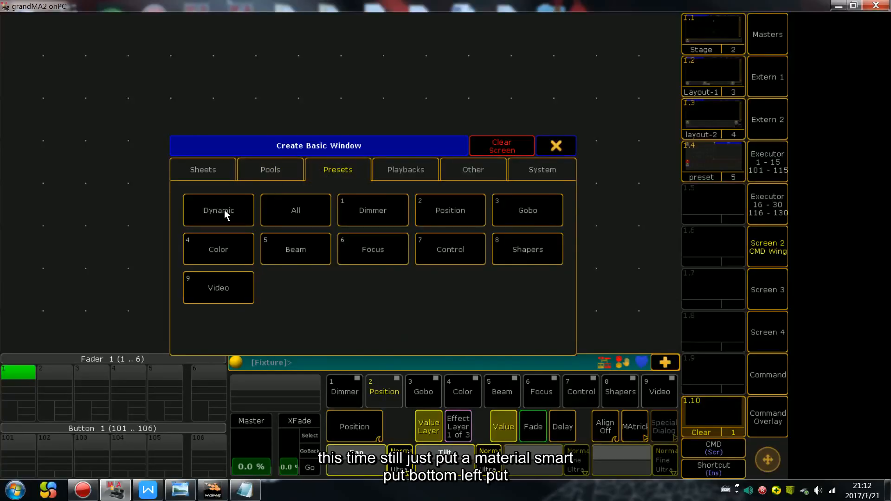
{"action": "left_click", "coordinate": [225, 210]}
{"action": "left_click_drag", "start_coordinate": [676, 348], "coordinate": [343, 344]}
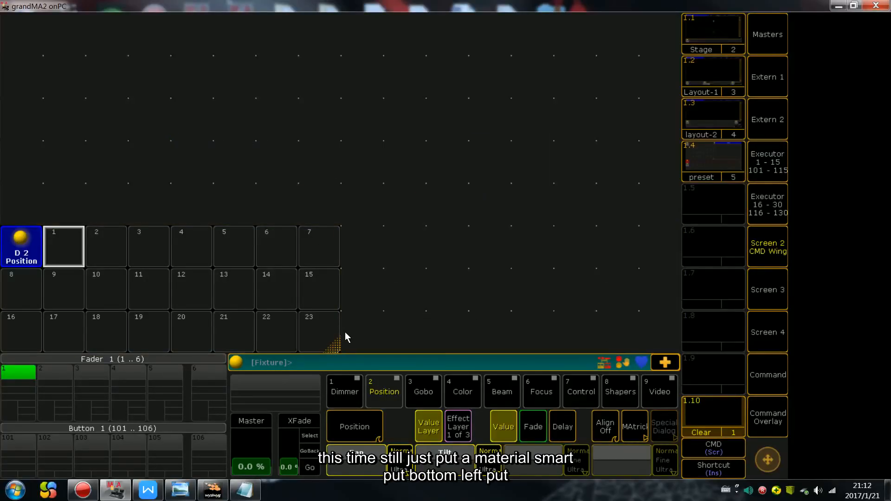
Step: Add a Groups pool beside the Dynamic preset pool and a one-row MAtricks pool directly above the Groups pool
{"action": "left_click", "coordinate": [342, 229]}
{"action": "left_click", "coordinate": [283, 172]}
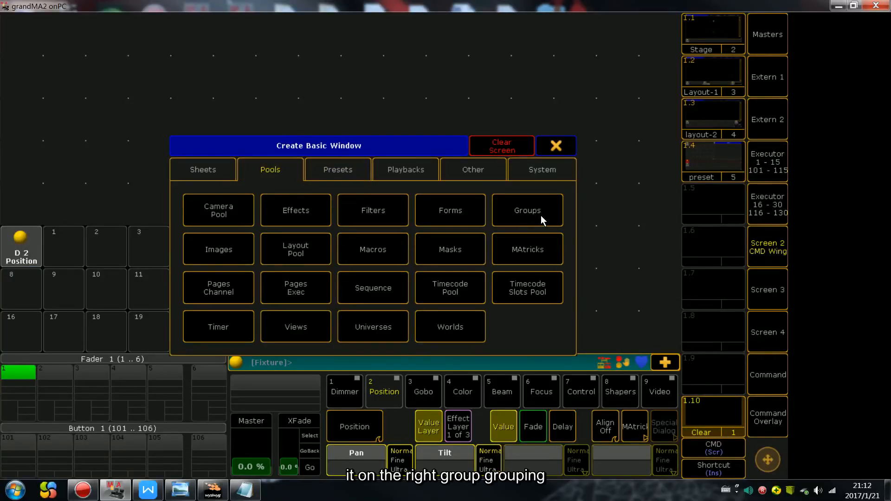
{"action": "left_click", "coordinate": [534, 213]}
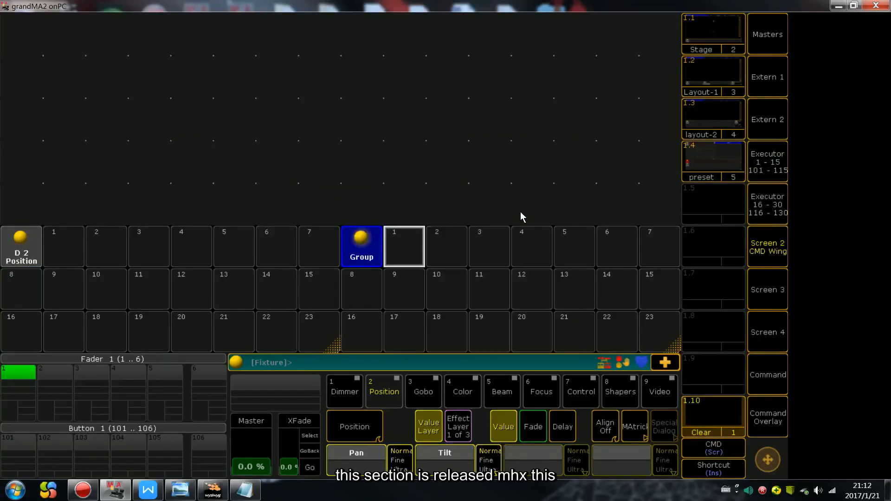
{"action": "left_click", "coordinate": [344, 183]}
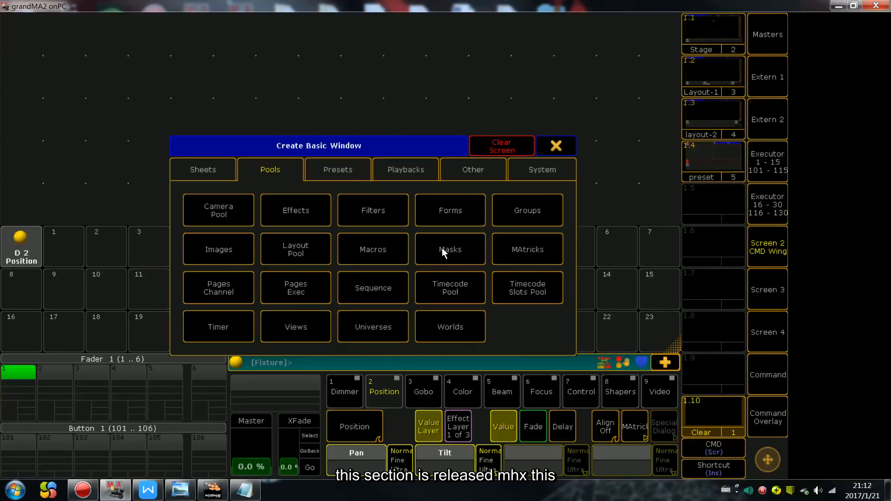
{"action": "left_click", "coordinate": [520, 253]}
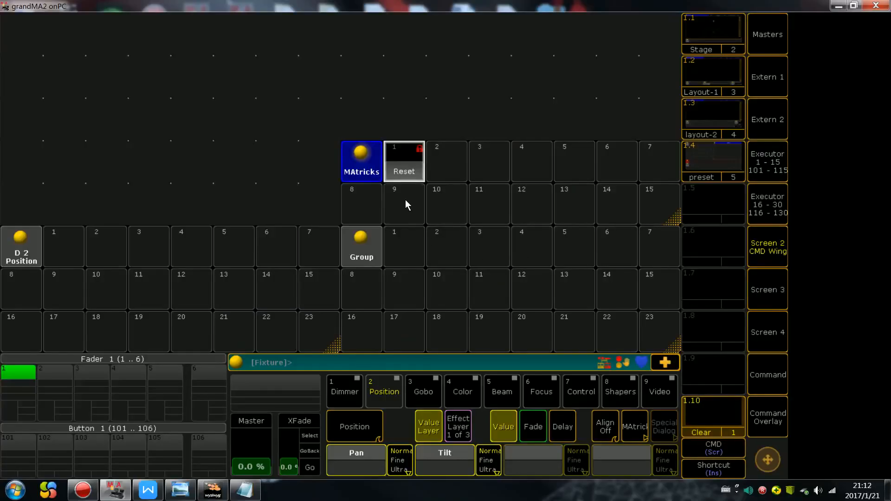
{"action": "left_click_drag", "start_coordinate": [671, 219], "coordinate": [675, 182]}
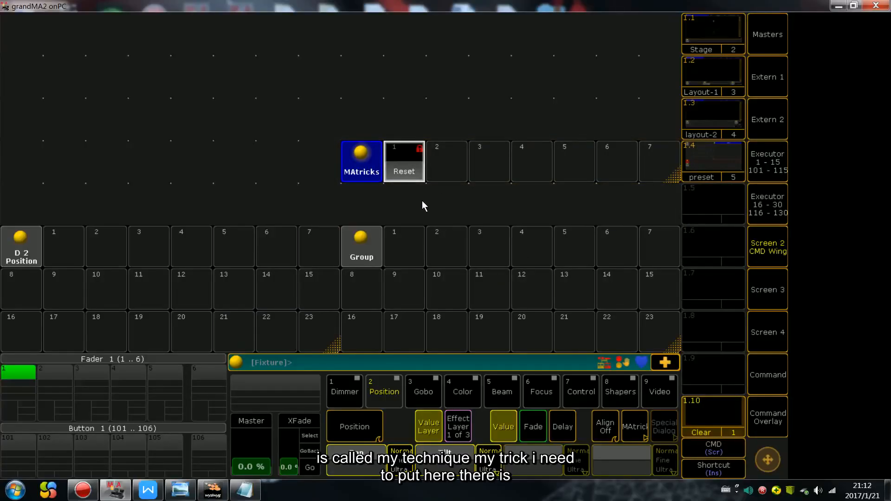
{"action": "left_click_drag", "start_coordinate": [372, 177], "coordinate": [372, 218]}
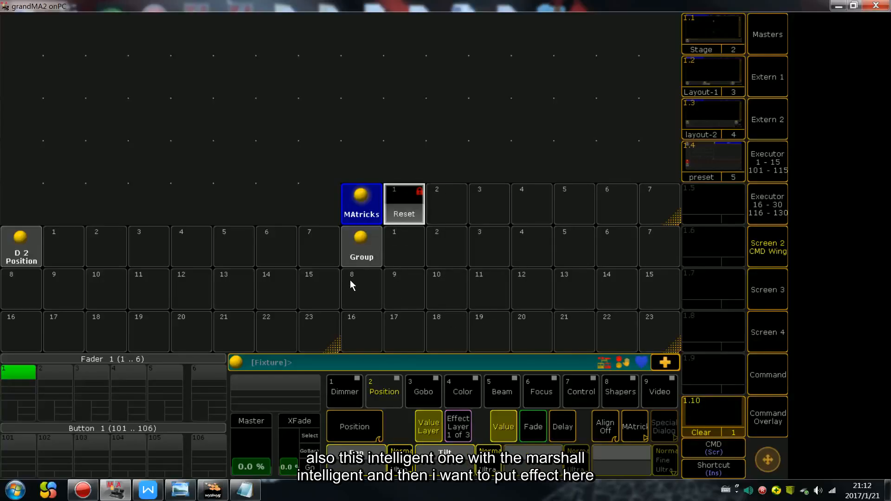
Step: Check how the Dynamic pool follows the preset type by switching between Dimmer, Position and Gobo, ending on Position
{"action": "left_click", "coordinate": [345, 392]}
{"action": "left_click", "coordinate": [394, 394]}
{"action": "left_click", "coordinate": [422, 394]}
{"action": "left_click", "coordinate": [344, 394]}
{"action": "left_click", "coordinate": [384, 398]}
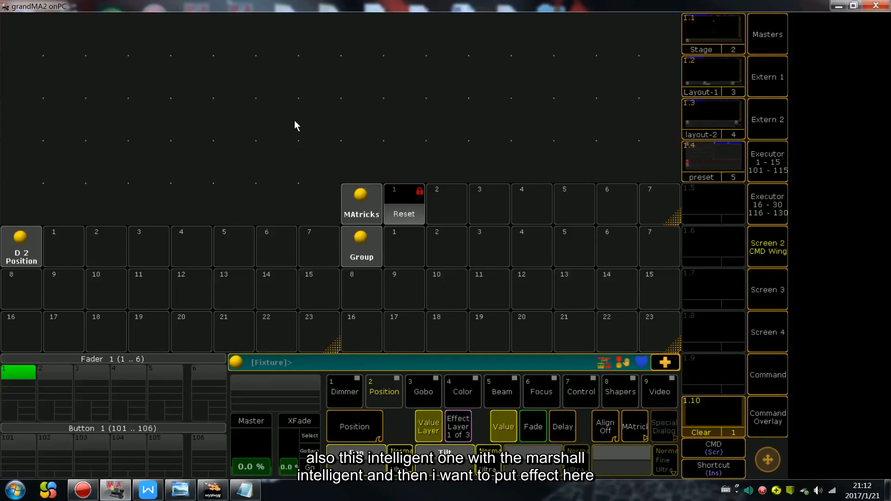
Step: Add an Effects pool above the Dynamic preset pool and a Command Section window in the free area above the MAtricks pool
{"action": "left_click", "coordinate": [210, 131]}
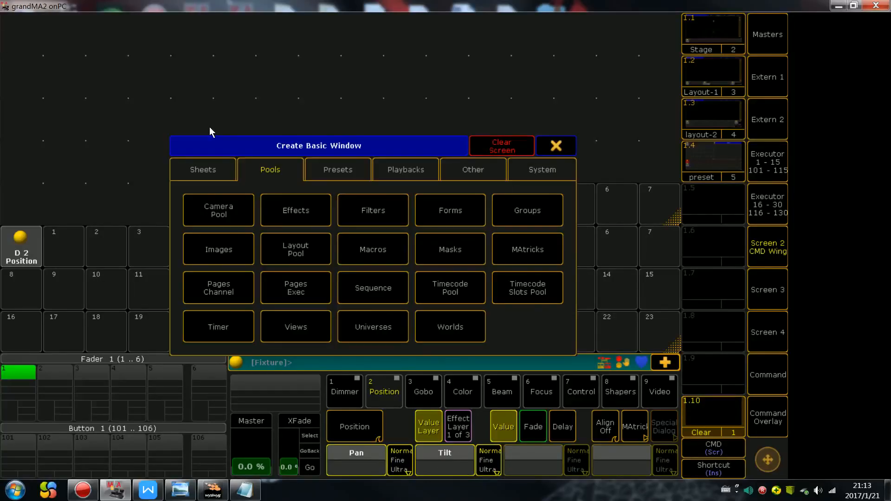
{"action": "left_click", "coordinate": [308, 207]}
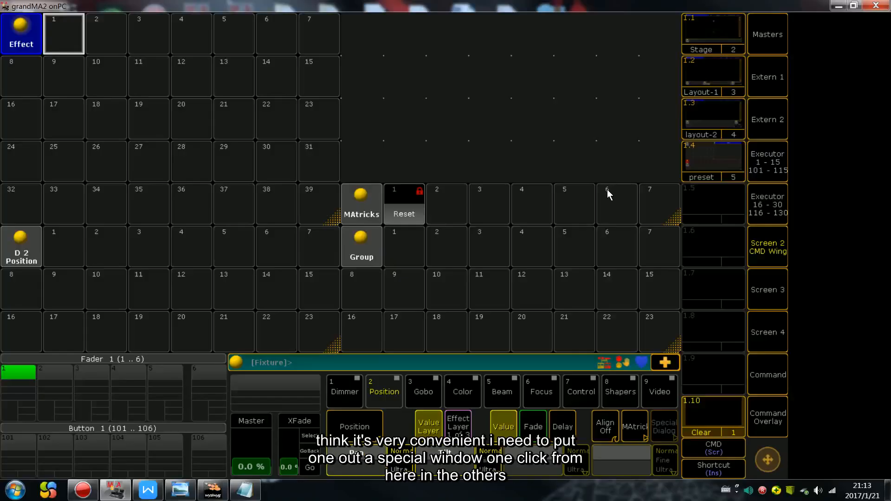
{"action": "left_click", "coordinate": [506, 16]}
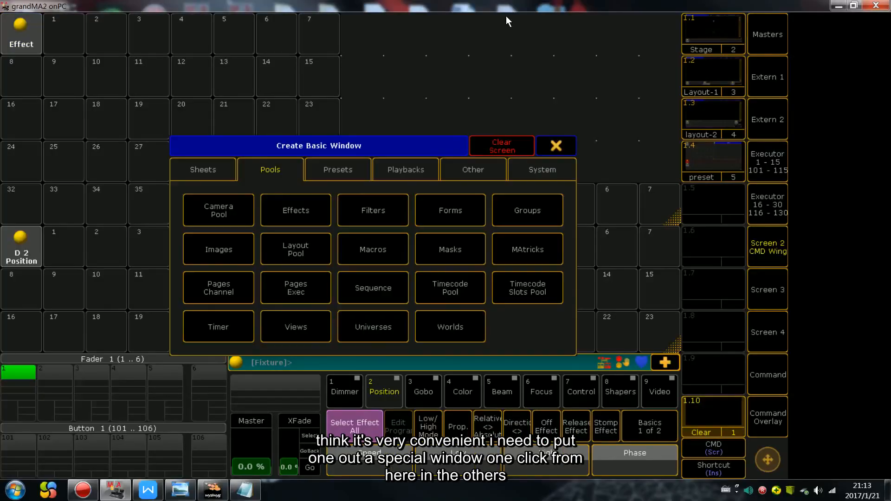
{"action": "left_click", "coordinate": [478, 174]}
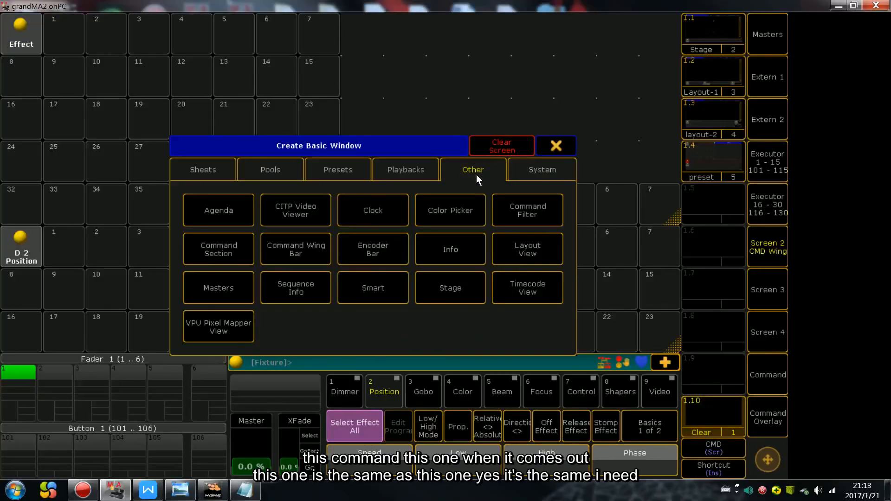
{"action": "left_click", "coordinate": [236, 247]}
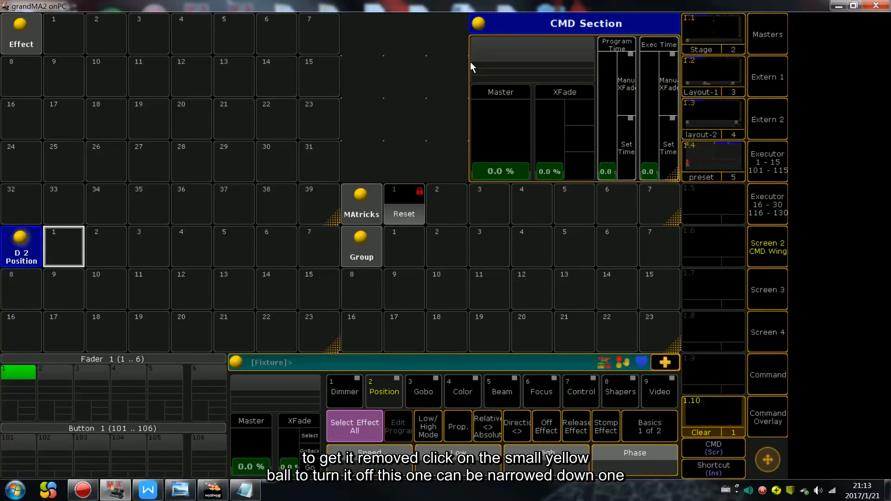
Step: Turn off Show Master Section for the Command Section window and shrink it to four columns by three rows in the upper-right corner
{"action": "left_click", "coordinate": [481, 24]}
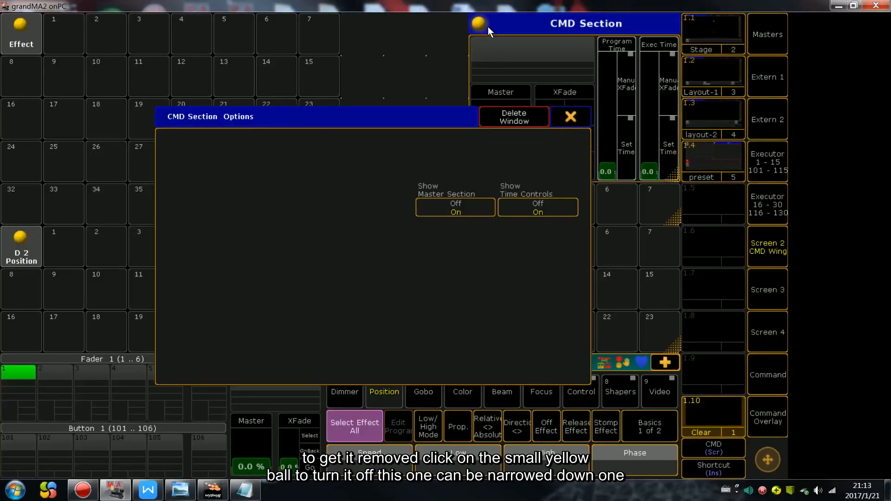
{"action": "left_click", "coordinate": [483, 206]}
{"action": "left_click", "coordinate": [567, 115]}
{"action": "left_click", "coordinate": [674, 180]}
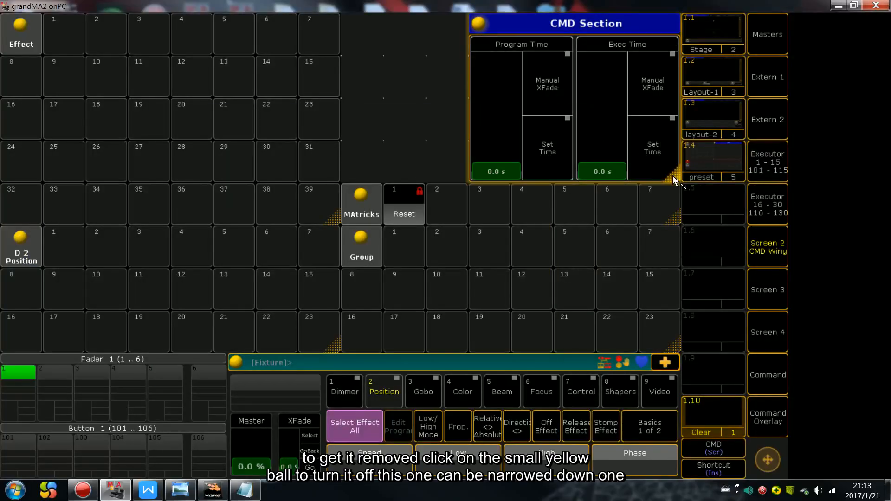
{"action": "left_click_drag", "start_coordinate": [627, 184], "coordinate": [586, 144]}
{"action": "left_click_drag", "start_coordinate": [525, 31], "coordinate": [567, 31]}
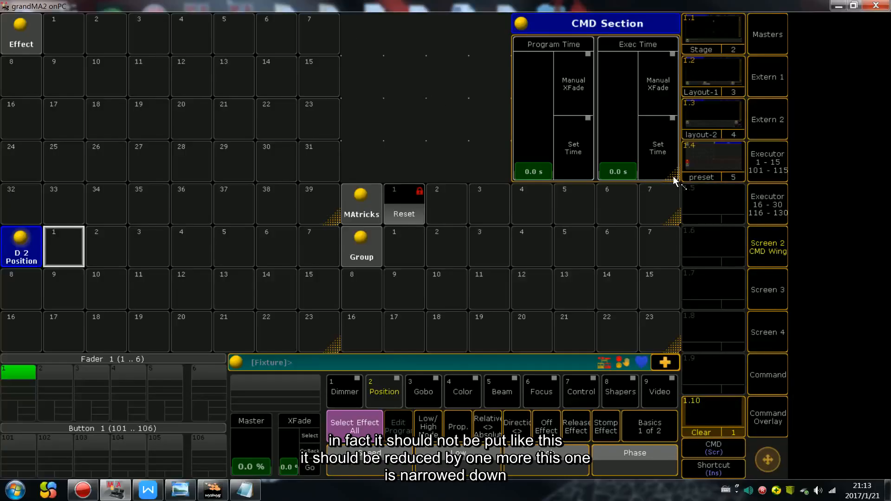
{"action": "left_click_drag", "start_coordinate": [674, 180], "coordinate": [675, 138]}
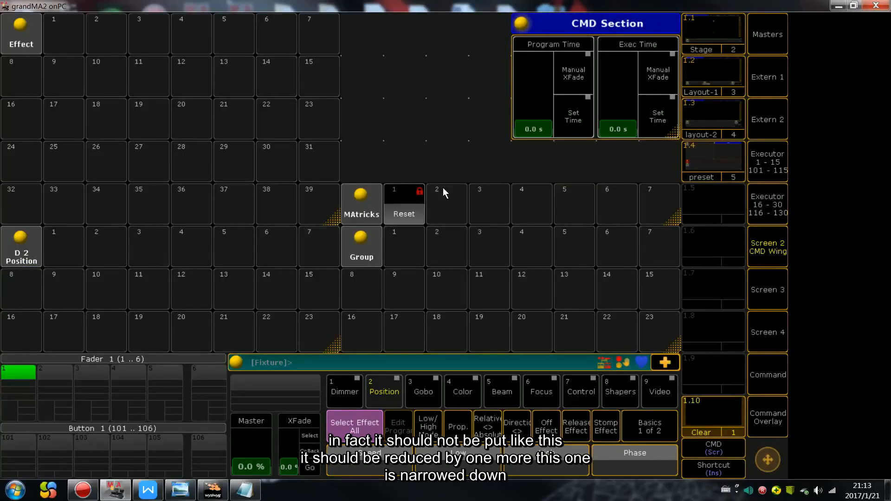
Step: Add a one-row Macros pool directly above the MAtricks pool, beside the Effects pool
{"action": "left_click", "coordinate": [330, 168]}
{"action": "mouse_move", "coordinate": [335, 219]}
{"action": "left_mouse_down"}
{"action": "mouse_move", "coordinate": [338, 143]}
{"action": "mouse_move", "coordinate": [337, 215]}
{"action": "left_mouse_up"}
{"action": "left_click", "coordinate": [344, 146]}
{"action": "left_click", "coordinate": [288, 163]}
{"action": "left_click", "coordinate": [375, 243]}
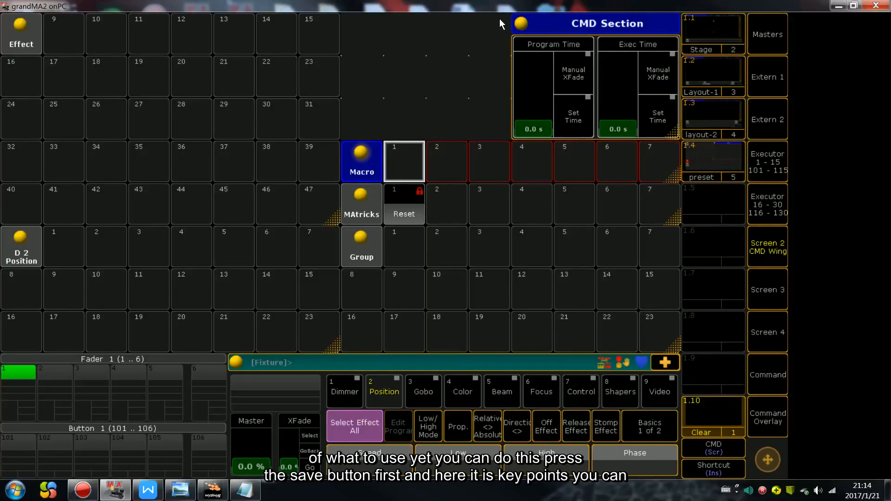
Step: Store the window arrangement for Screen 2 on view button 1.5 with the name P
{"action": "key", "text": "s"}
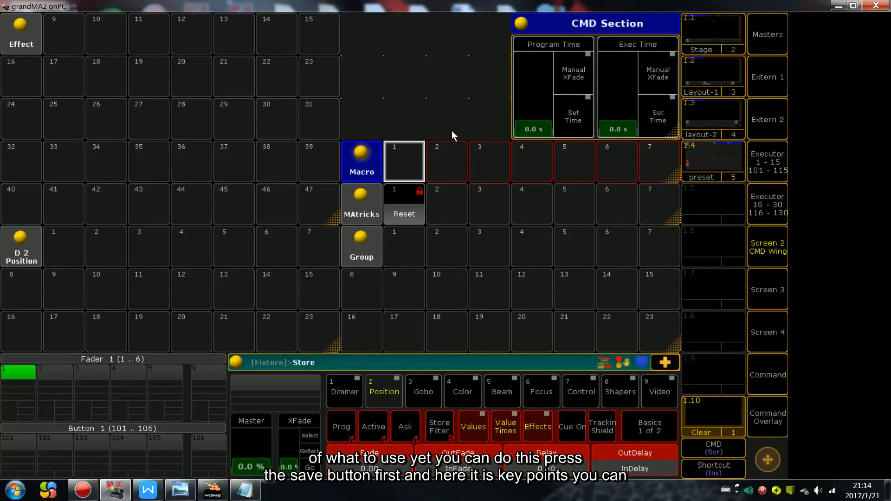
{"action": "left_click", "coordinate": [691, 216]}
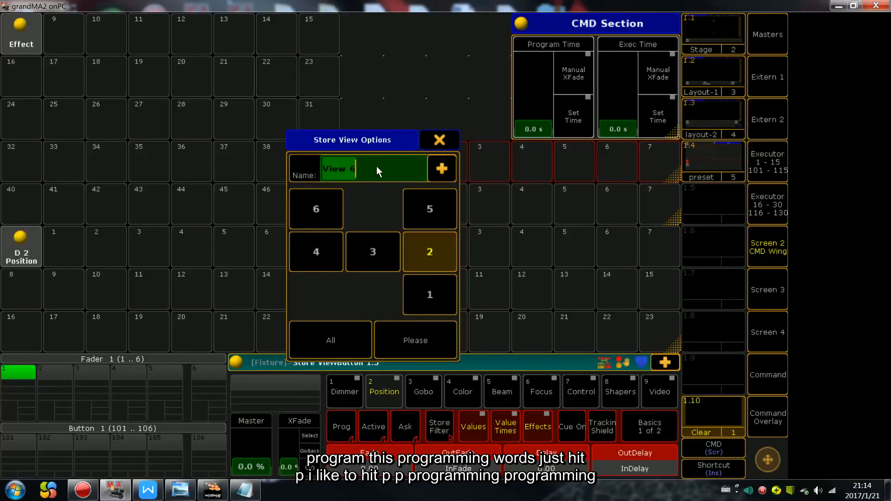
{"action": "type", "text": "P"}
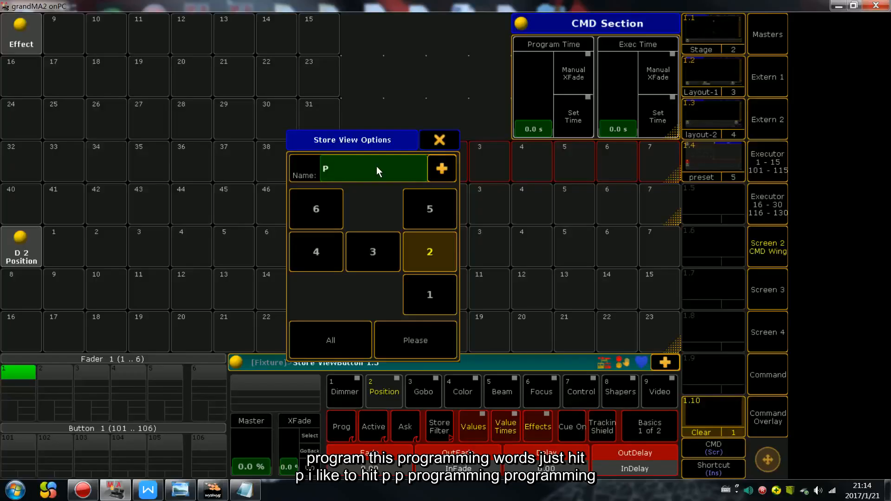
{"action": "key", "text": "Return"}
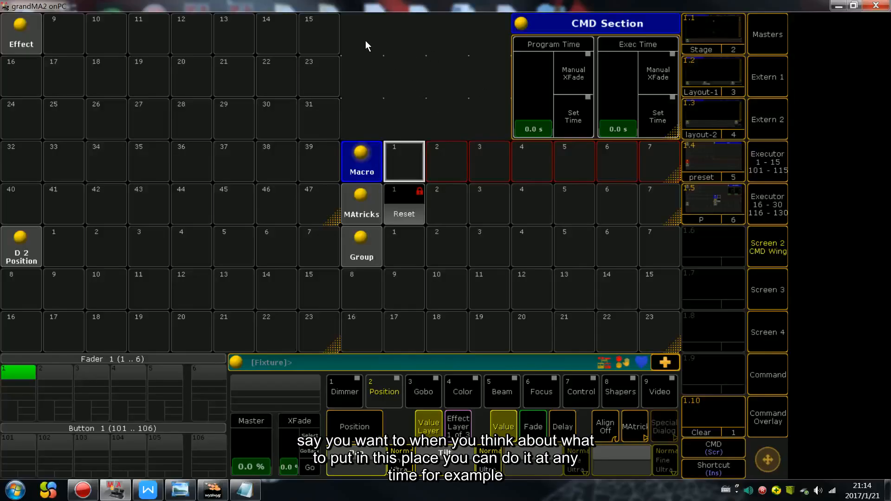
Step: Switch to the preset view and back to P, and add a Worlds pool in the free area beside the Command Section window
{"action": "left_click", "coordinate": [711, 153]}
{"action": "left_click", "coordinate": [696, 197]}
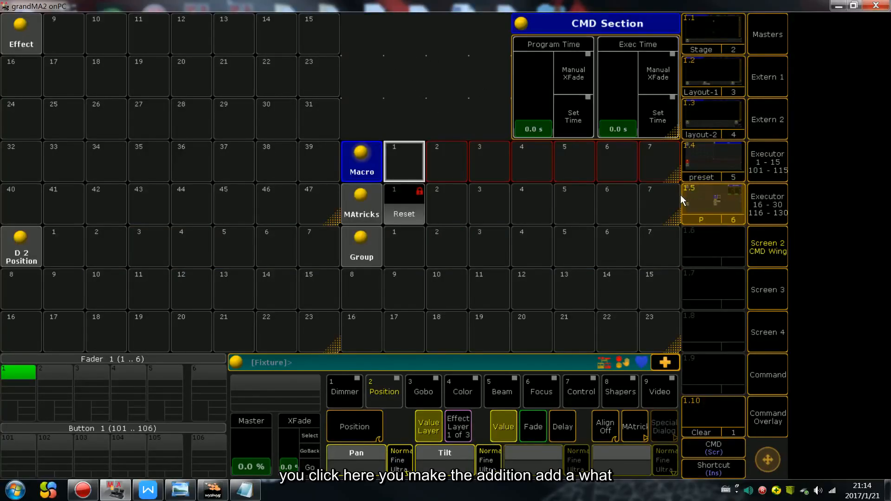
{"action": "left_click", "coordinate": [349, 27]}
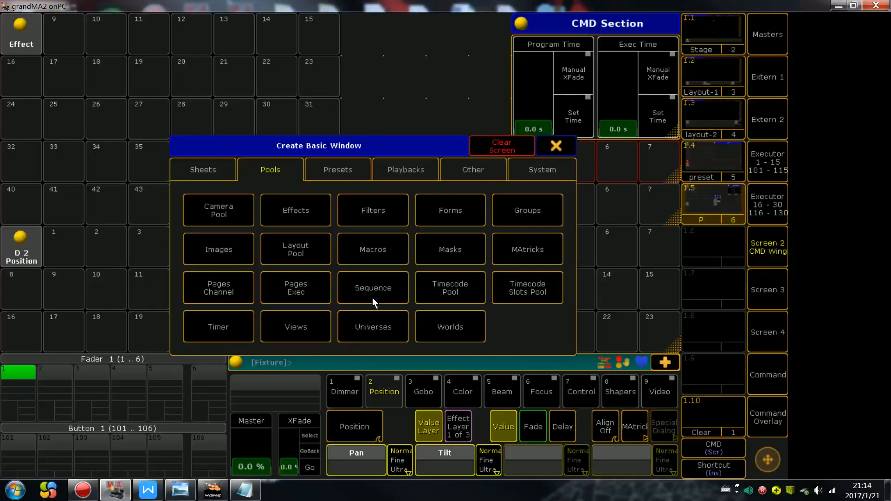
{"action": "left_click", "coordinate": [480, 172]}
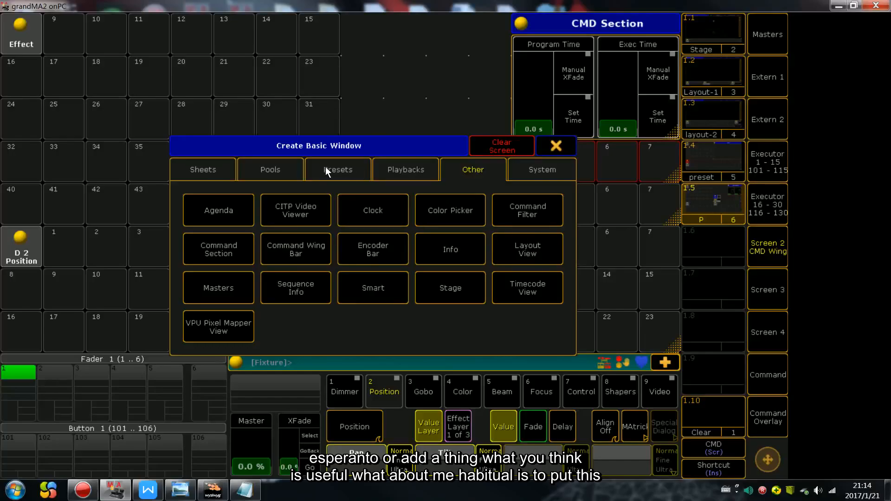
{"action": "left_click", "coordinate": [288, 170]}
{"action": "left_click", "coordinate": [472, 328]}
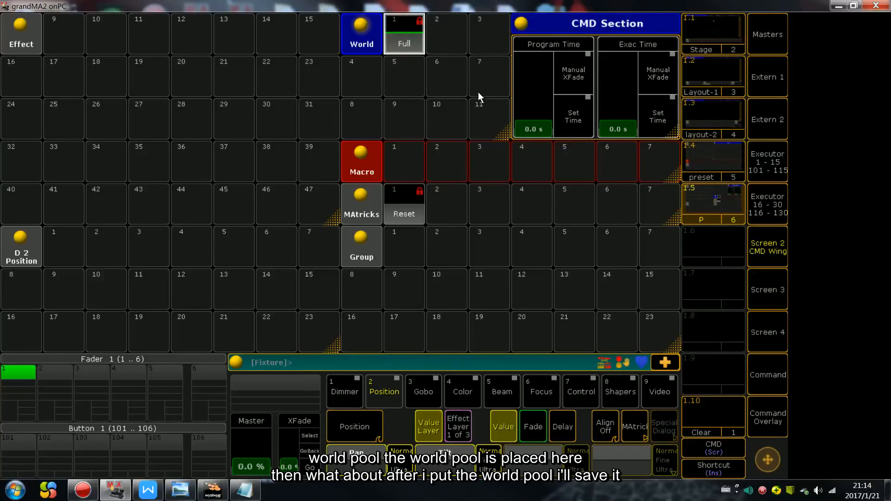
Step: Store the arrangement with the Worlds pool over the existing P view on button 1.5
{"action": "key", "text": "s"}
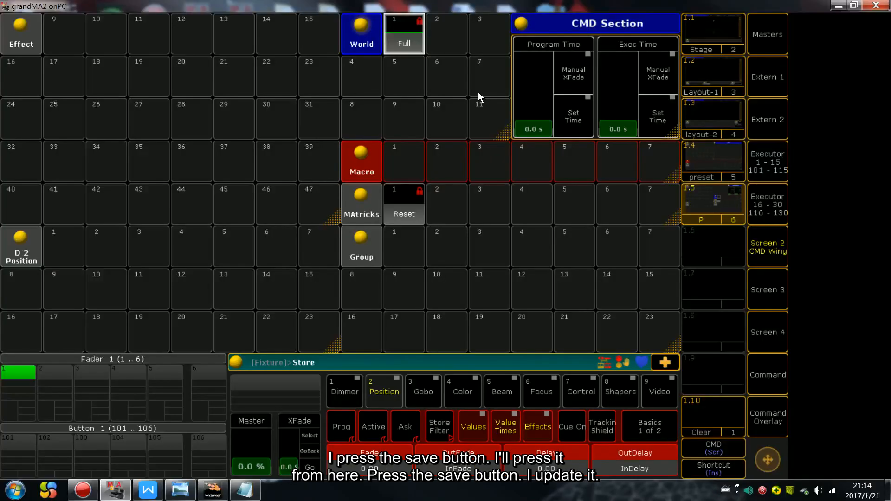
{"action": "key", "text": "Escape"}
{"action": "left_click", "coordinate": [767, 398]}
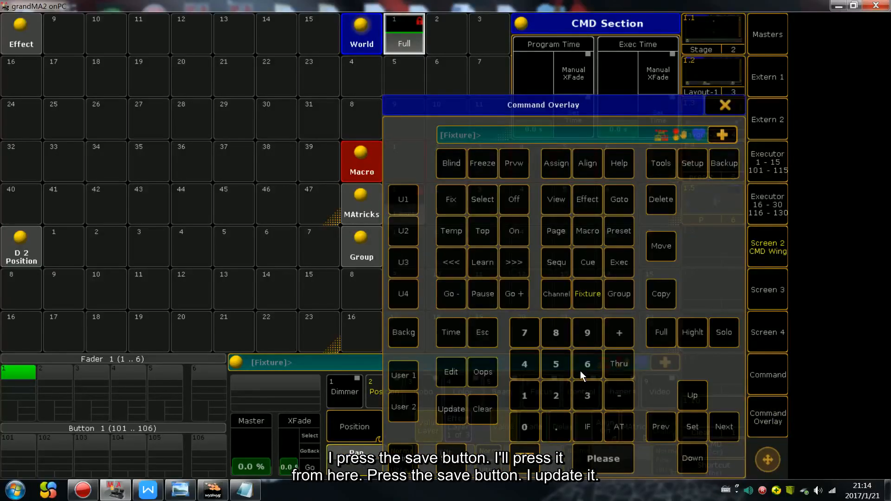
{"action": "left_click", "coordinate": [428, 452]}
{"action": "left_click", "coordinate": [729, 107]}
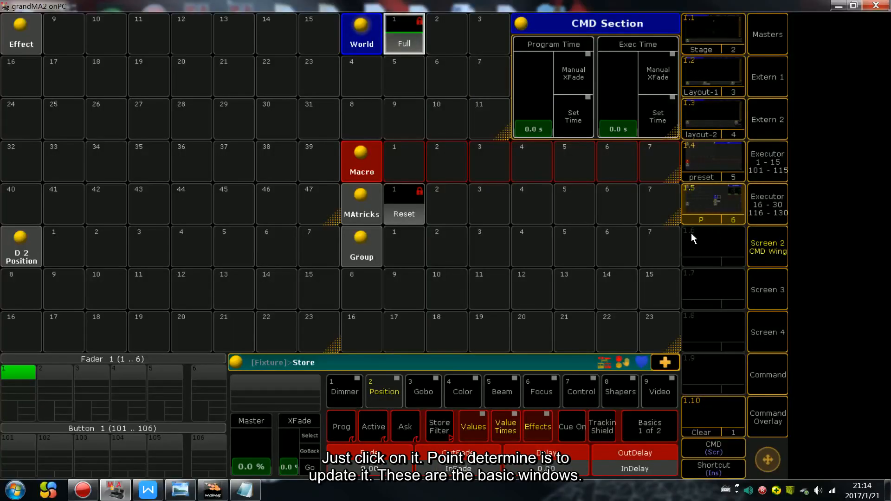
{"action": "left_click", "coordinate": [715, 196]}
{"action": "left_click", "coordinate": [436, 339]}
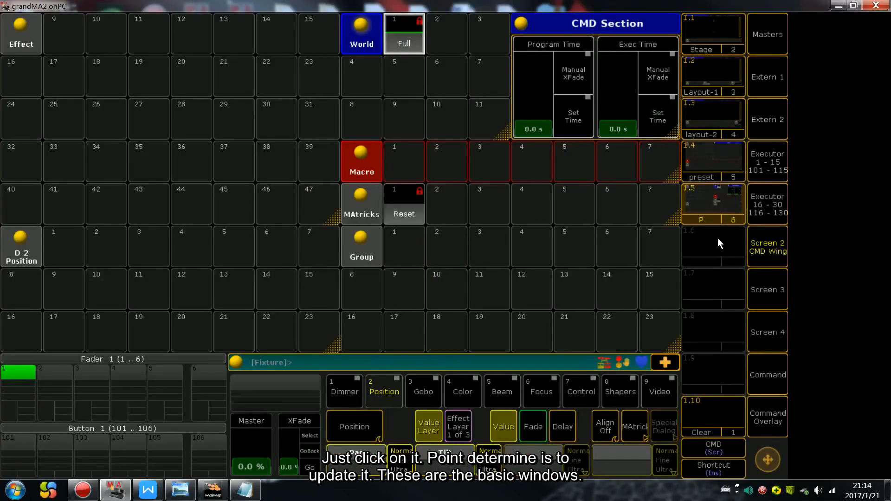
Step: Check the stored Stage, Layout-1, layout-2, preset and P views by recalling them in turn, ending on P
{"action": "left_click", "coordinate": [713, 170]}
{"action": "left_click", "coordinate": [710, 105]}
{"action": "left_click", "coordinate": [714, 75]}
{"action": "left_click", "coordinate": [718, 42]}
{"action": "left_click", "coordinate": [714, 117]}
{"action": "left_click", "coordinate": [713, 161]}
{"action": "left_click", "coordinate": [715, 197]}
{"action": "left_click", "coordinate": [718, 156]}
{"action": "left_click", "coordinate": [717, 116]}
{"action": "left_click", "coordinate": [717, 79]}
{"action": "left_click", "coordinate": [718, 40]}
{"action": "left_click", "coordinate": [711, 73]}
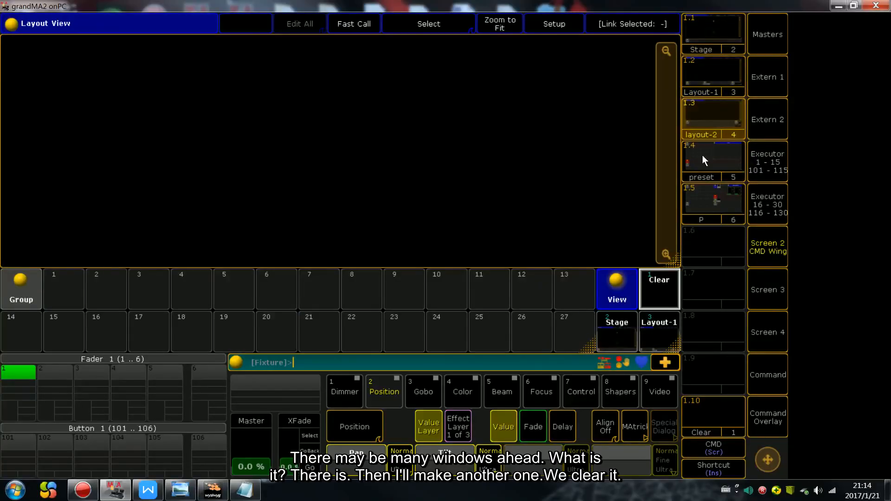
{"action": "left_click", "coordinate": [703, 197]}
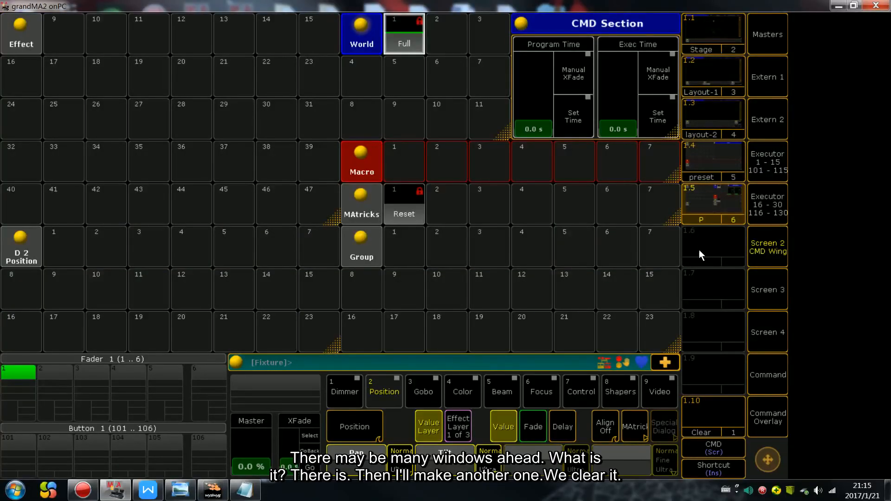
Step: Recall the Clear view and add a Macros pool along the bottom row with a one-row Timecode Pool directly above it
{"action": "left_click", "coordinate": [703, 409]}
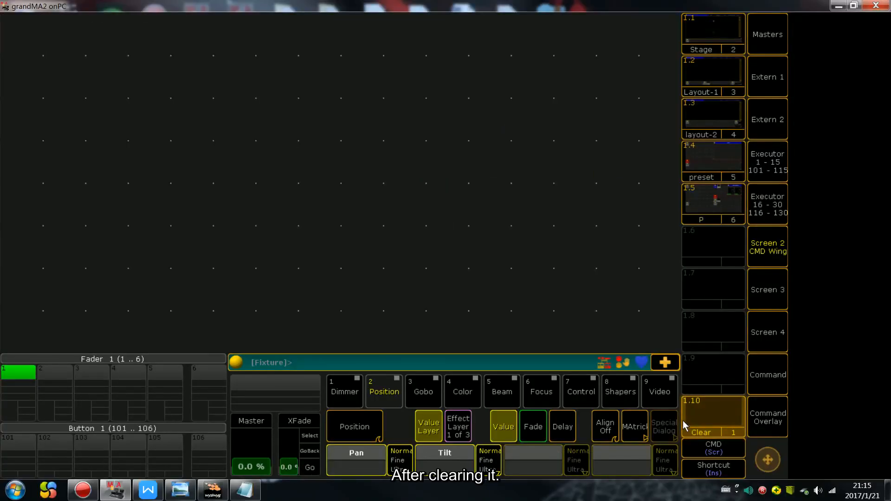
{"action": "left_click", "coordinate": [7, 316]}
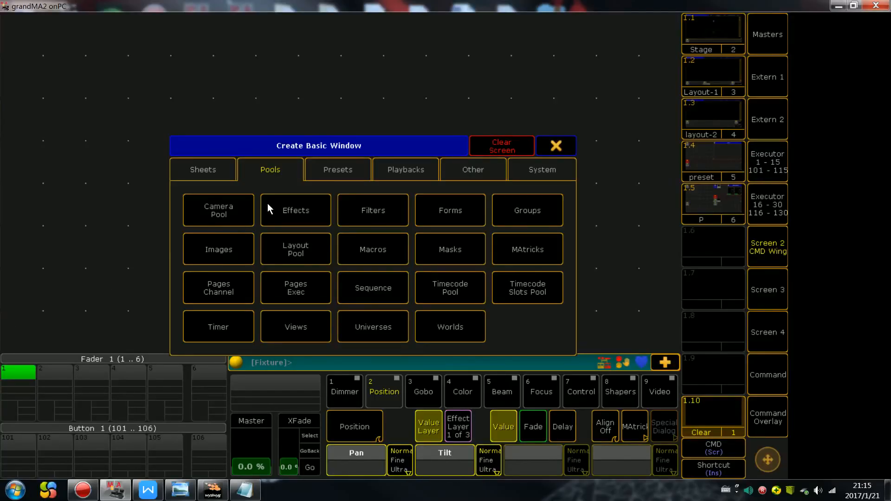
{"action": "left_click", "coordinate": [406, 259]}
{"action": "left_click", "coordinate": [20, 275]}
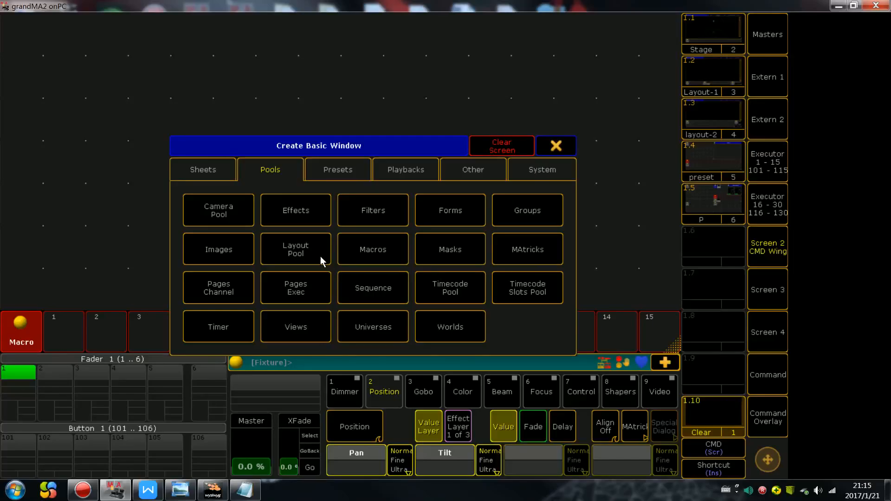
{"action": "left_click", "coordinate": [455, 289]}
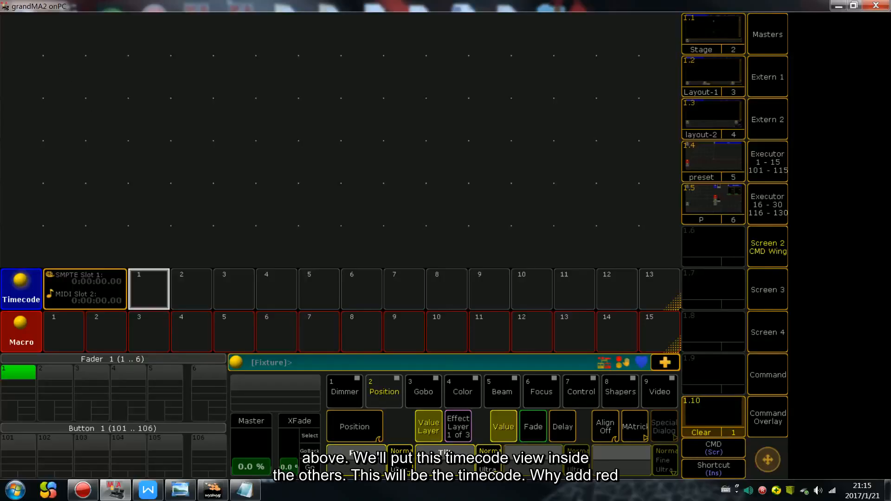
Step: Add a Timecode View window filling the free area above the Timecode pool
{"action": "left_click", "coordinate": [267, 125]}
{"action": "left_click", "coordinate": [476, 170]}
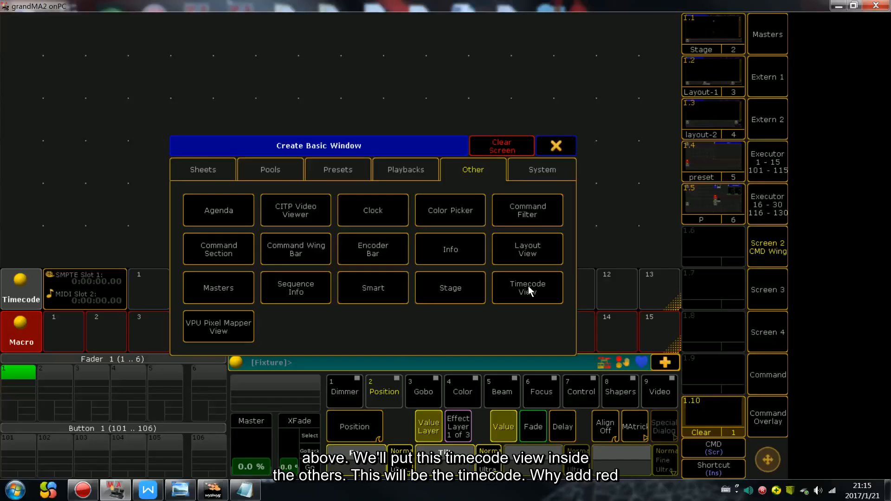
{"action": "left_click", "coordinate": [528, 285]}
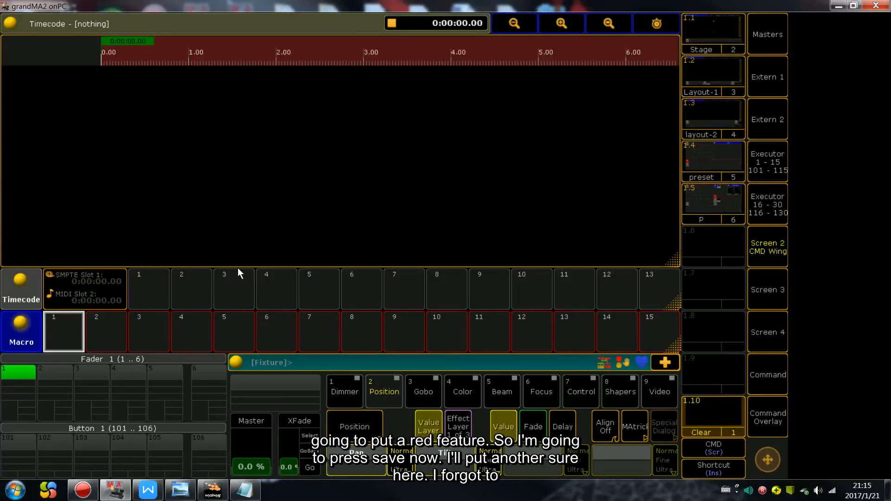
Step: Store the timecode arrangement for Screen 2 on view button 1.6 with the default name
{"action": "left_click", "coordinate": [761, 418]}
{"action": "key", "text": "s"}
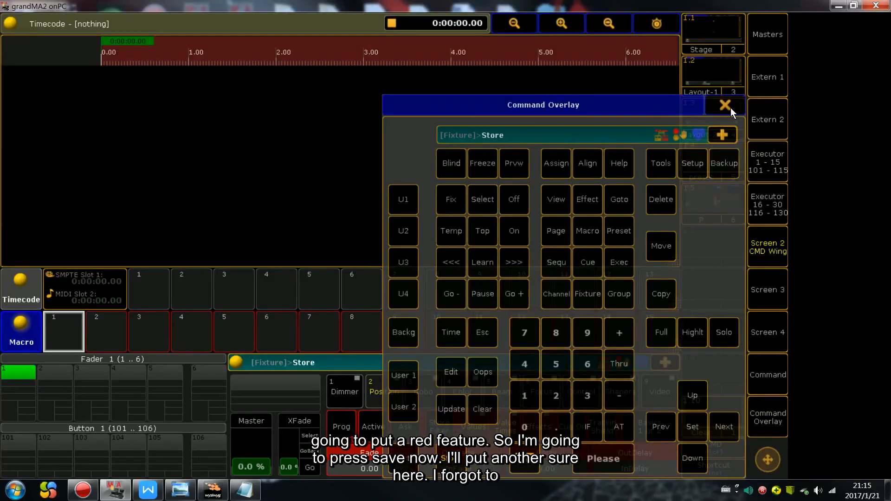
{"action": "left_click", "coordinate": [730, 110]}
{"action": "left_click", "coordinate": [715, 236]}
{"action": "left_click", "coordinate": [400, 347]}
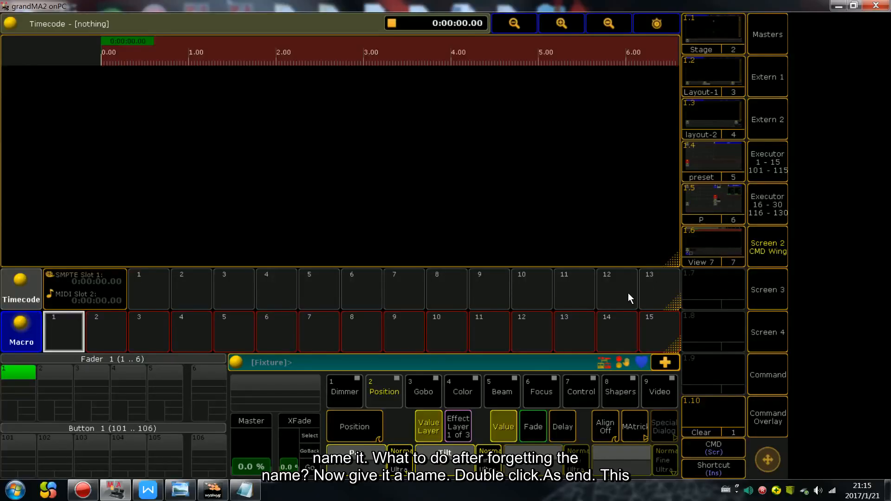
Step: Label view button 1.6 as Timecode
{"action": "left_click", "coordinate": [765, 419]}
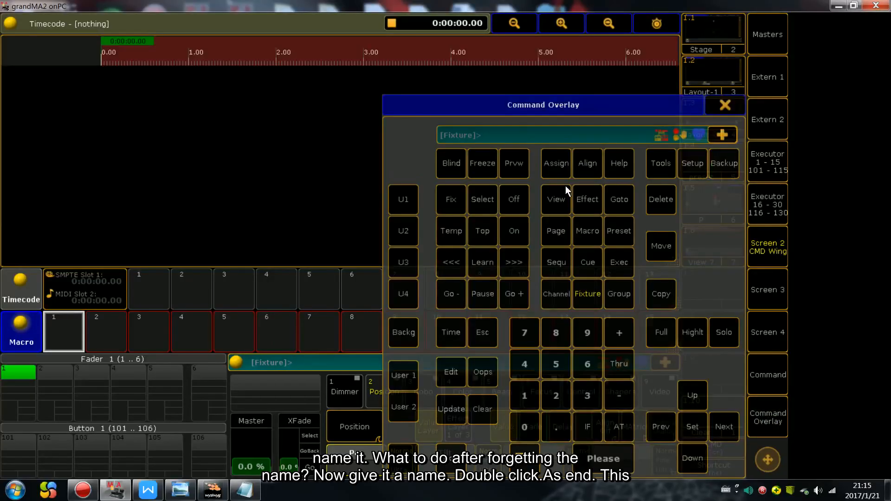
{"action": "double_click", "coordinate": [553, 162]}
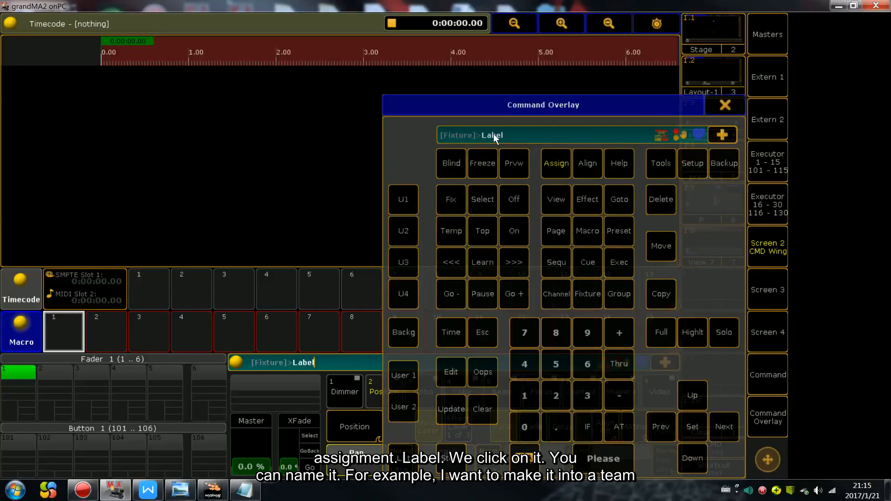
{"action": "left_click", "coordinate": [723, 106]}
{"action": "left_click", "coordinate": [704, 258]}
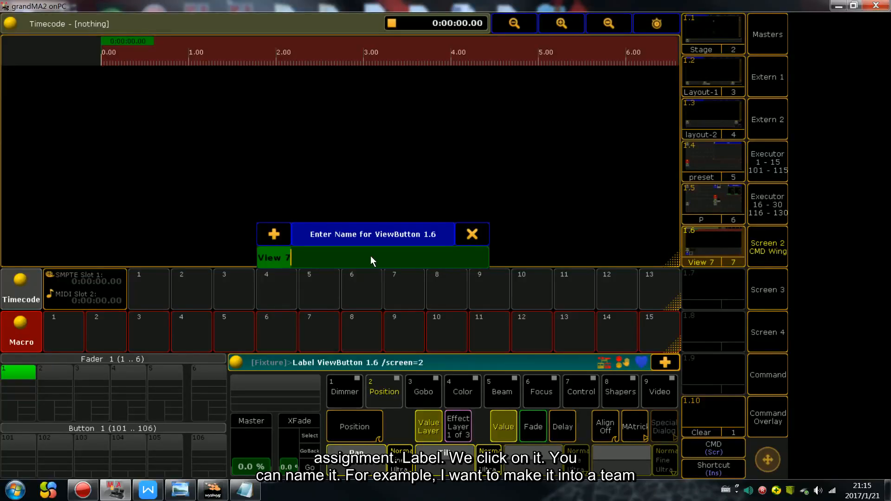
{"action": "type", "text": "T"}
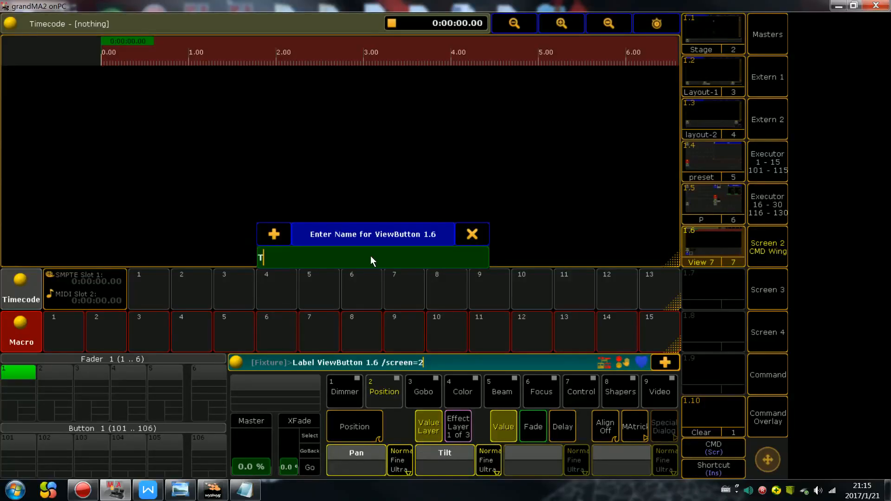
{"action": "type", "text": "imecode"}
{"action": "key", "text": "Return"}
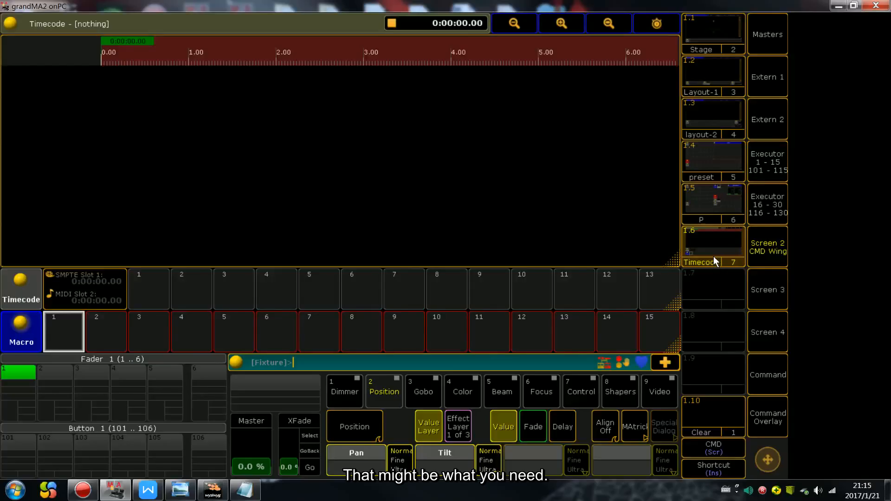
Step: Recall the Clear view and fill the left half with a Sequence Content sheet and the right half with a Sequence Executor sheet
{"action": "left_click", "coordinate": [722, 417]}
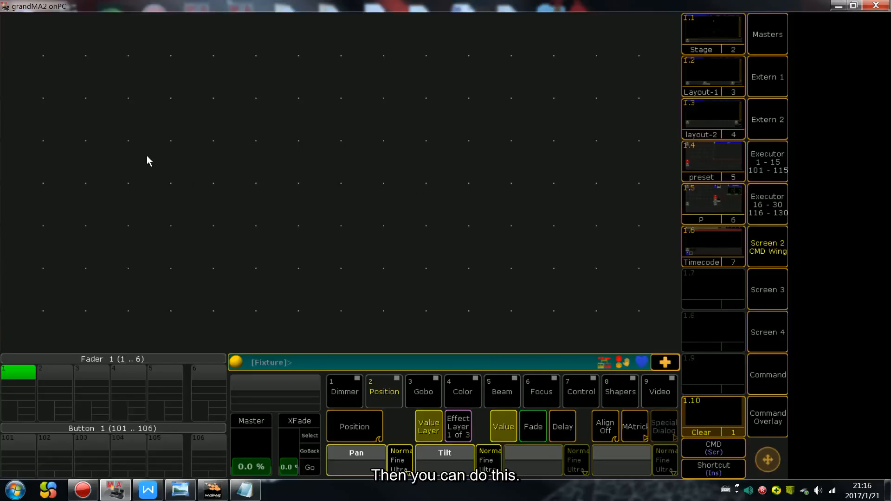
{"action": "left_click", "coordinate": [299, 149]}
{"action": "left_click", "coordinate": [274, 170]}
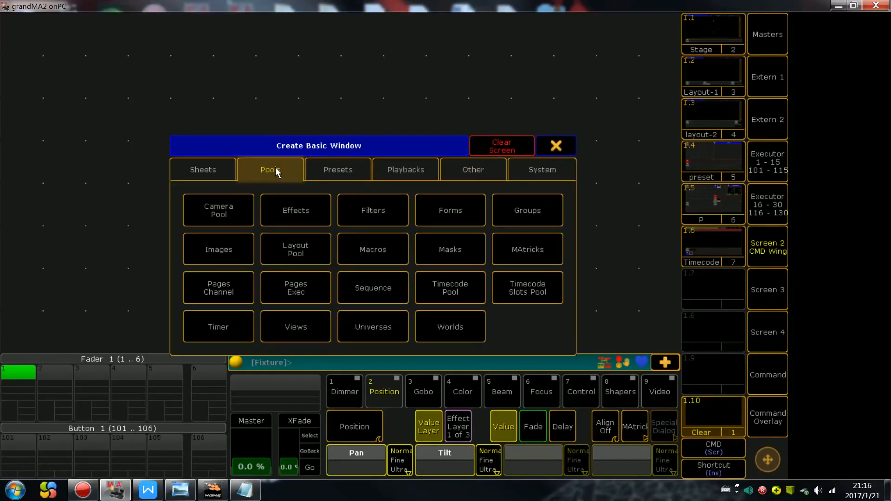
{"action": "left_click", "coordinate": [229, 170]}
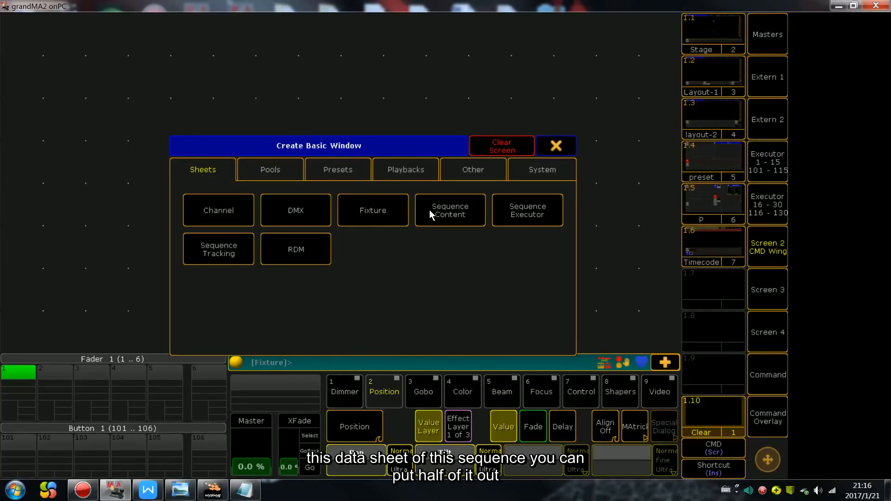
{"action": "left_click", "coordinate": [448, 222]}
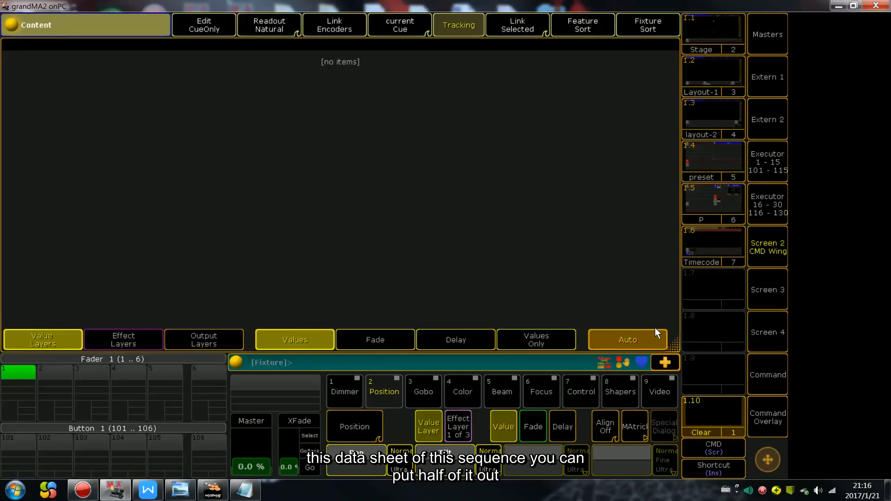
{"action": "left_click_drag", "start_coordinate": [334, 355], "coordinate": [339, 333]}
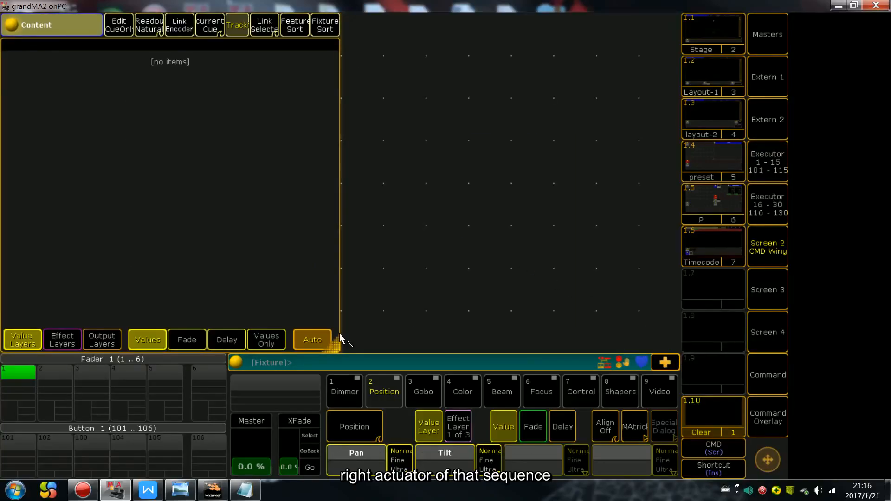
{"action": "left_click", "coordinate": [384, 168]}
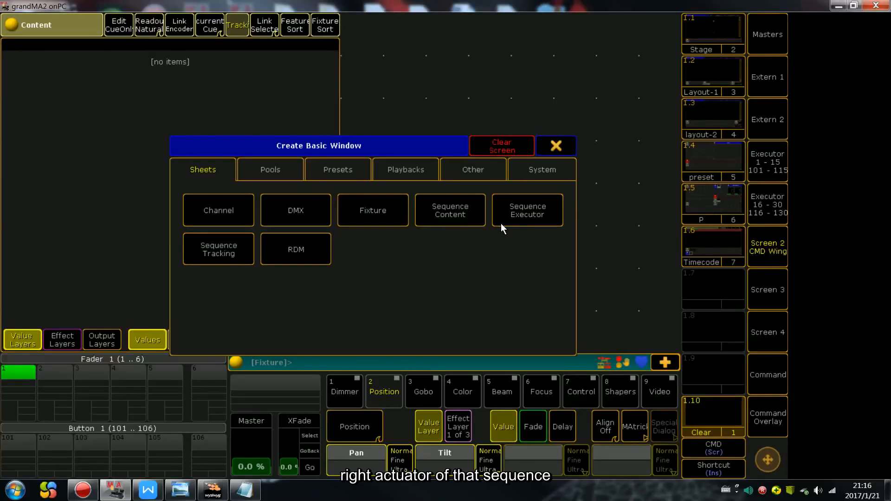
{"action": "left_click", "coordinate": [525, 218]}
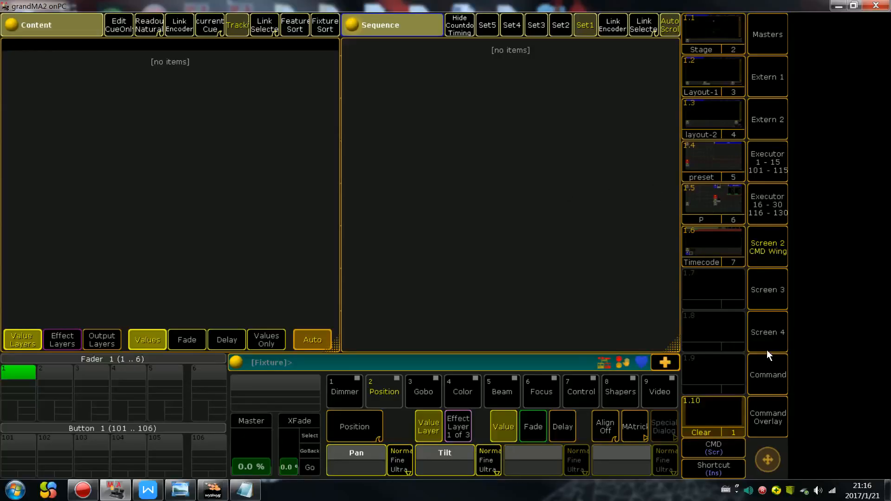
Step: Store the two sequence sheets as a Screen 2 view on view button 1.7 under the name Content
{"action": "left_click", "coordinate": [767, 418]}
{"action": "left_click", "coordinate": [450, 457]}
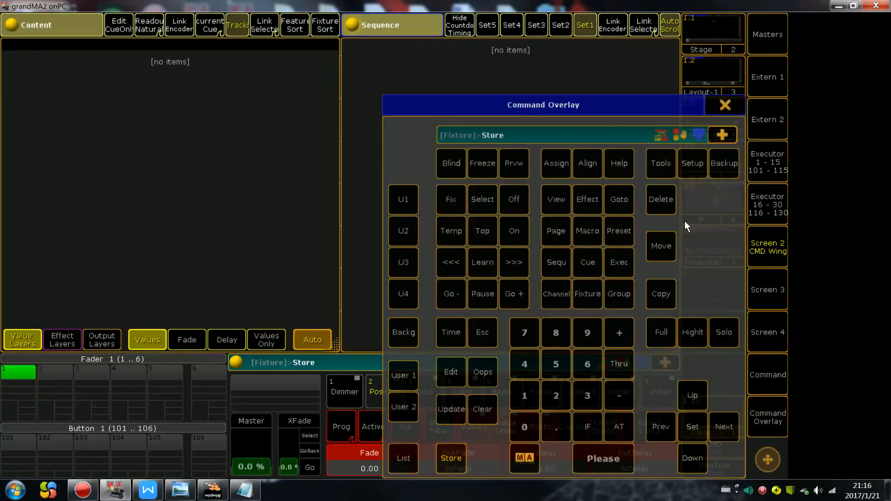
{"action": "left_click", "coordinate": [734, 104]}
{"action": "left_click", "coordinate": [706, 294]}
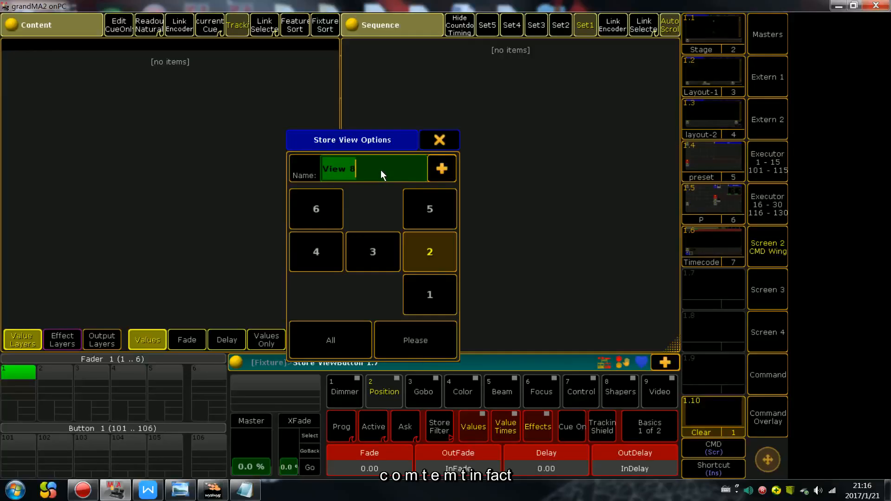
{"action": "type", "text": "C"}
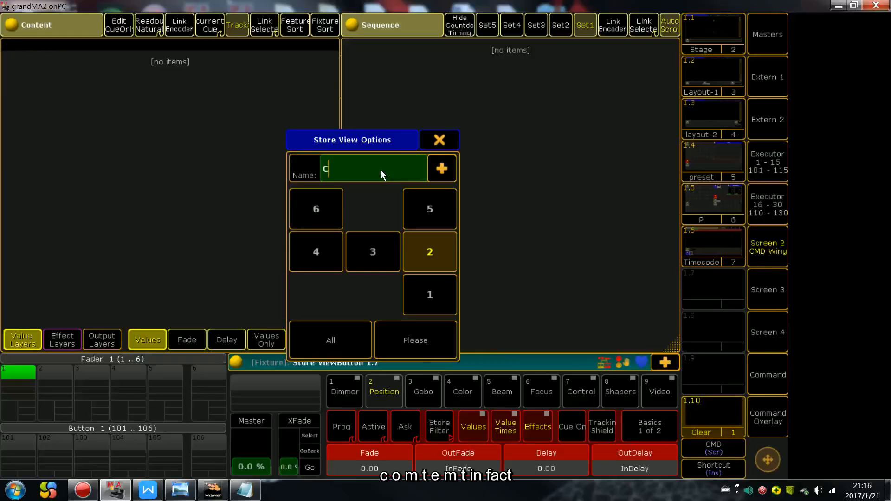
{"action": "type", "text": "ontent"}
{"action": "key", "text": "Return"}
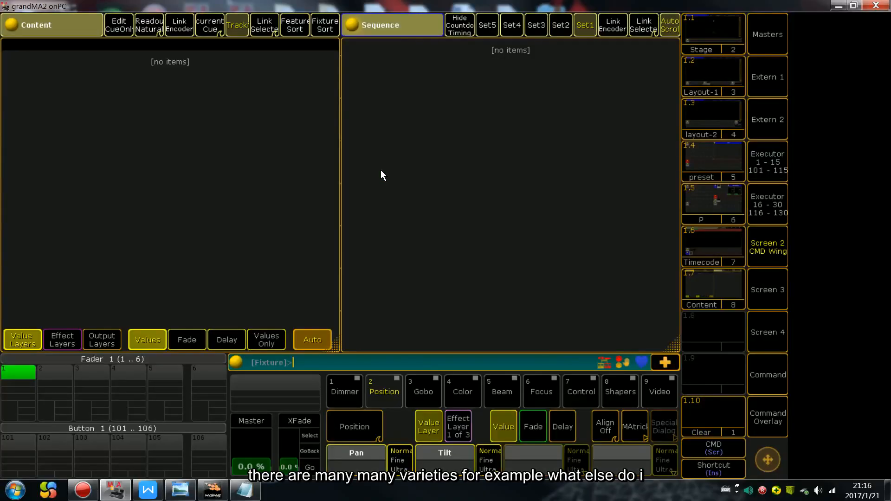
Step: Recall the Clear view and add a full-width Fixture sheet, shortened to leave two free rows beneath it
{"action": "left_click", "coordinate": [721, 412]}
{"action": "left_click", "coordinate": [268, 147]}
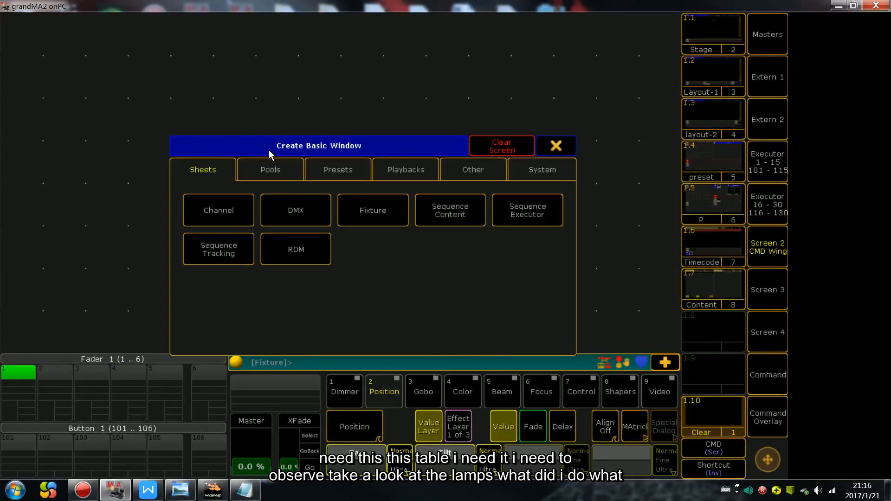
{"action": "left_click", "coordinate": [363, 216]}
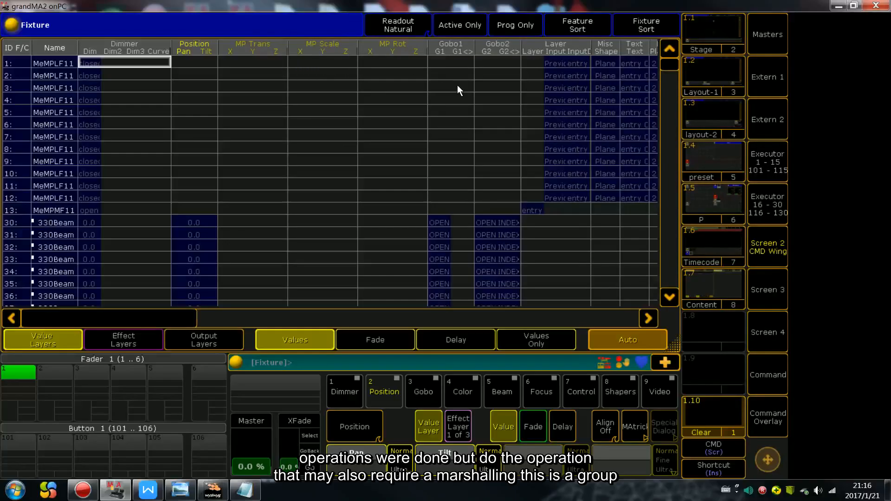
{"action": "left_click_drag", "start_coordinate": [675, 346], "coordinate": [677, 271]}
Step: Add a Group pool filling the two free rows below the Fixture sheet
{"action": "left_click", "coordinate": [28, 280]}
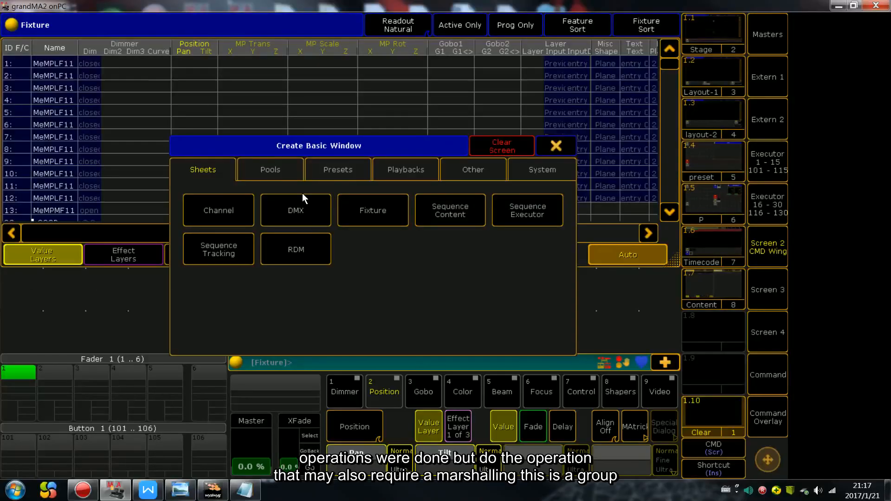
{"action": "left_click", "coordinate": [284, 173]}
{"action": "left_click", "coordinate": [541, 215]}
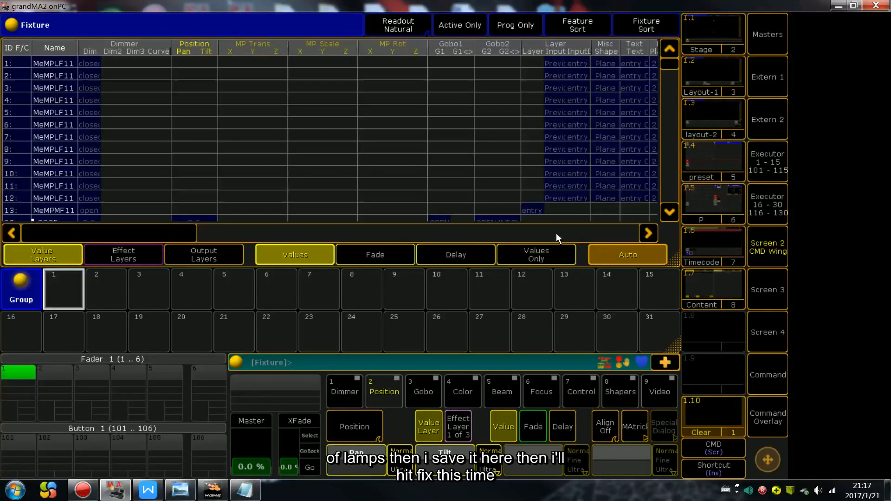
Step: Store the Fixture sheet and Group pool arrangement for Screen 2 on view button 1.8 under the name Fixture
{"action": "key", "text": "s"}
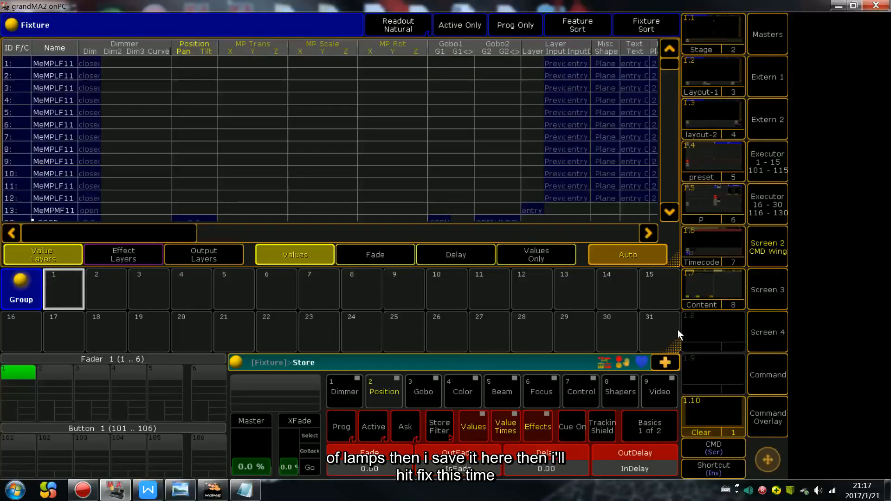
{"action": "left_click", "coordinate": [710, 317]}
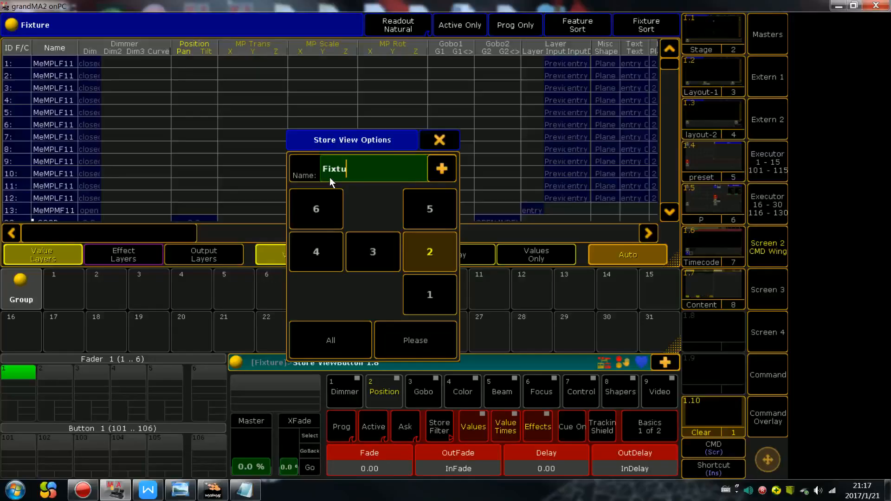
{"action": "type", "text": "Fixture"}
{"action": "left_click", "coordinate": [397, 334]}
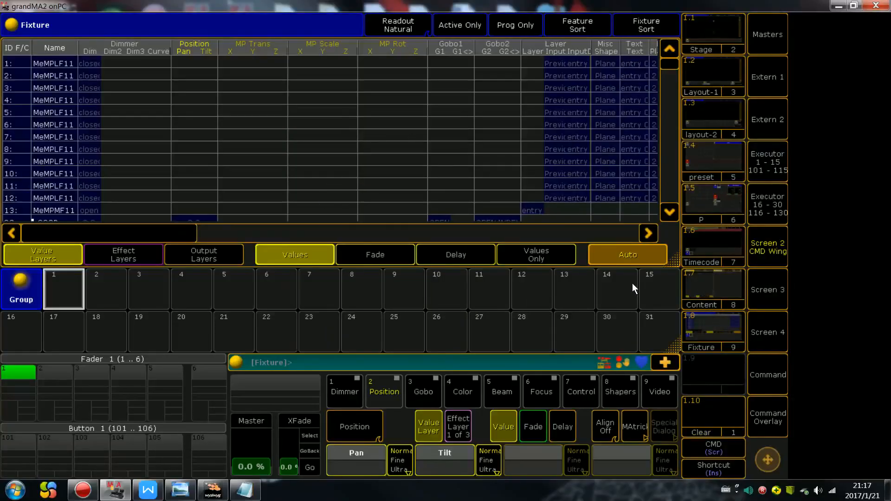
Step: Recall the stored Screen 2 views one after another, from Stage and the layouts through to Fixture, to check their window arrangements
{"action": "left_click", "coordinate": [714, 76]}
{"action": "left_click", "coordinate": [722, 111]}
{"action": "left_click", "coordinate": [713, 158]}
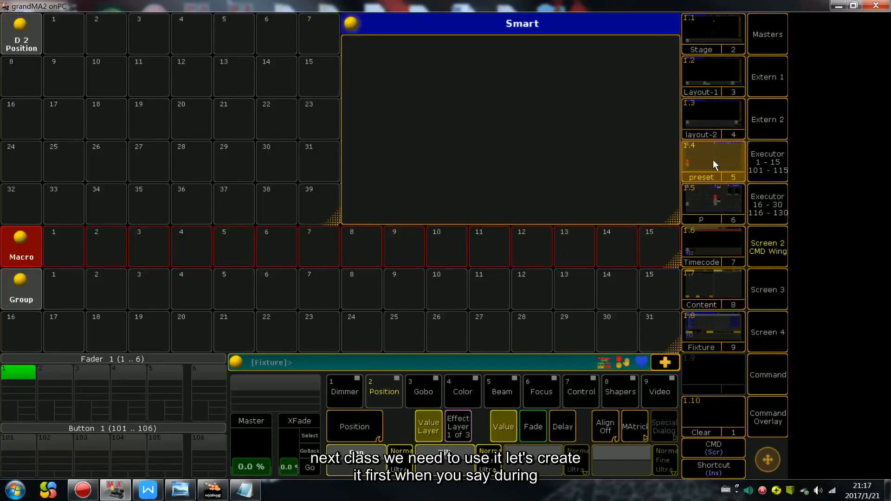
{"action": "left_click", "coordinate": [716, 207]}
{"action": "left_click", "coordinate": [718, 251]}
{"action": "left_click", "coordinate": [715, 290]}
{"action": "left_click", "coordinate": [713, 324]}
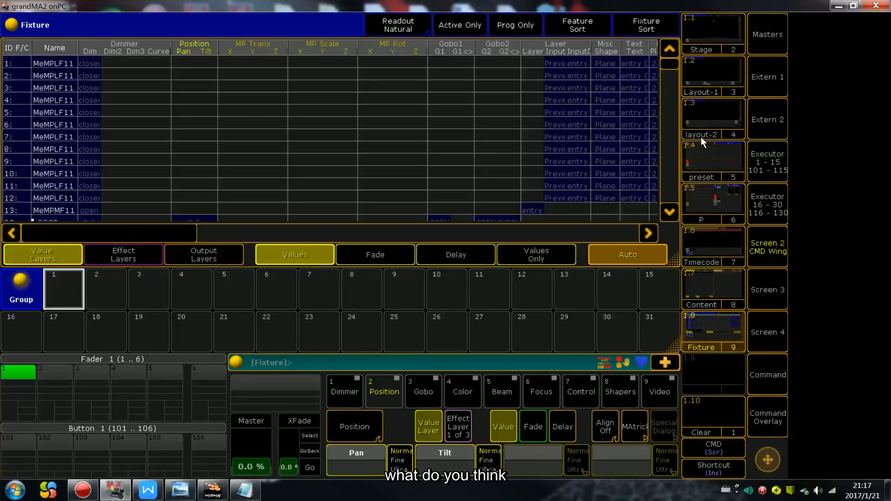
{"action": "left_click", "coordinate": [711, 114]}
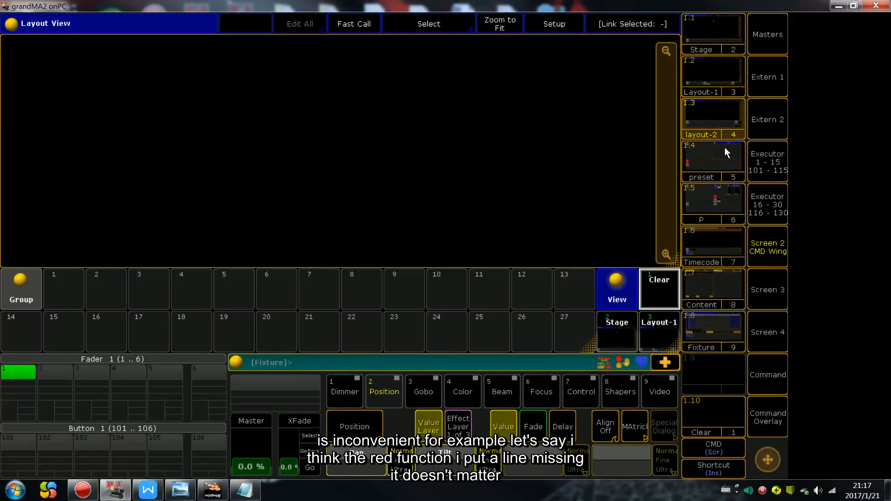
{"action": "left_click", "coordinate": [721, 163]}
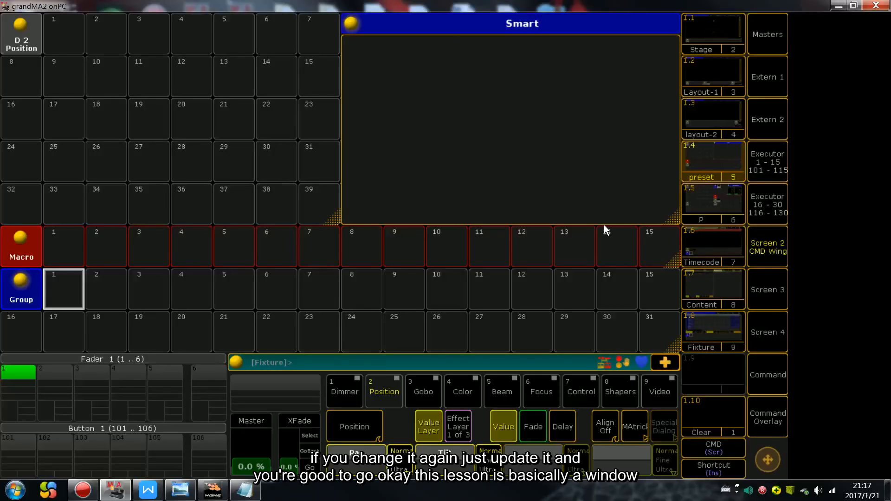
{"action": "left_click", "coordinate": [711, 37]}
{"action": "left_click", "coordinate": [711, 116]}
{"action": "left_click", "coordinate": [709, 175]}
{"action": "left_click", "coordinate": [711, 251]}
{"action": "left_click", "coordinate": [710, 288]}
{"action": "left_click", "coordinate": [709, 327]}
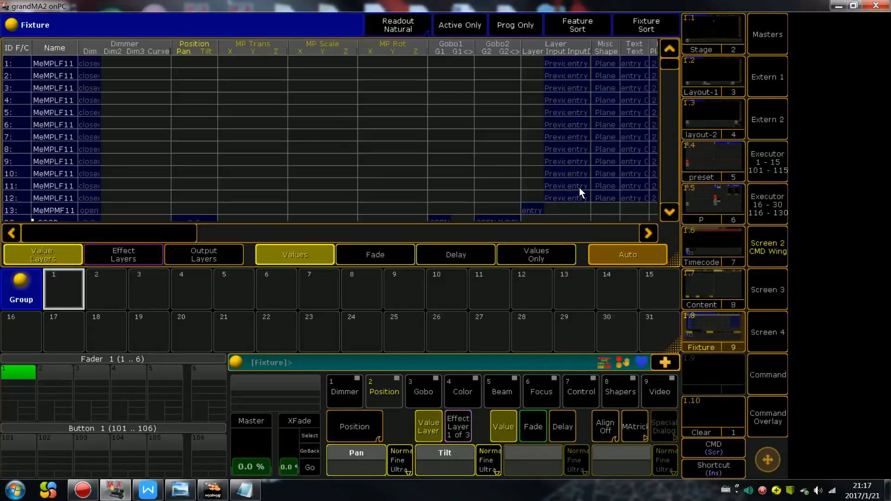